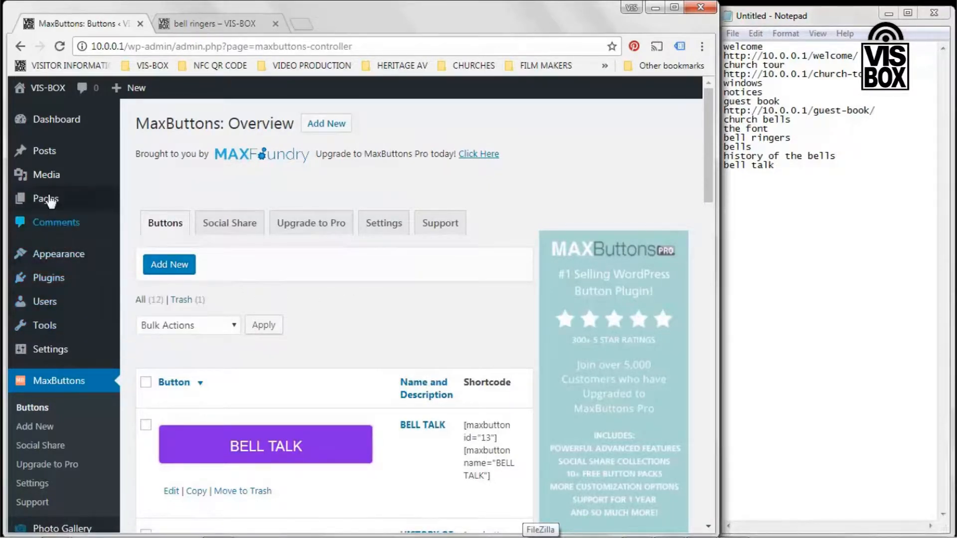
- Open the list of all pages and consult the demonstration plan image for the homepage layout
{"action": "mouse_move", "coordinate": [54, 198]}
{"action": "left_click", "coordinate": [156, 204]}
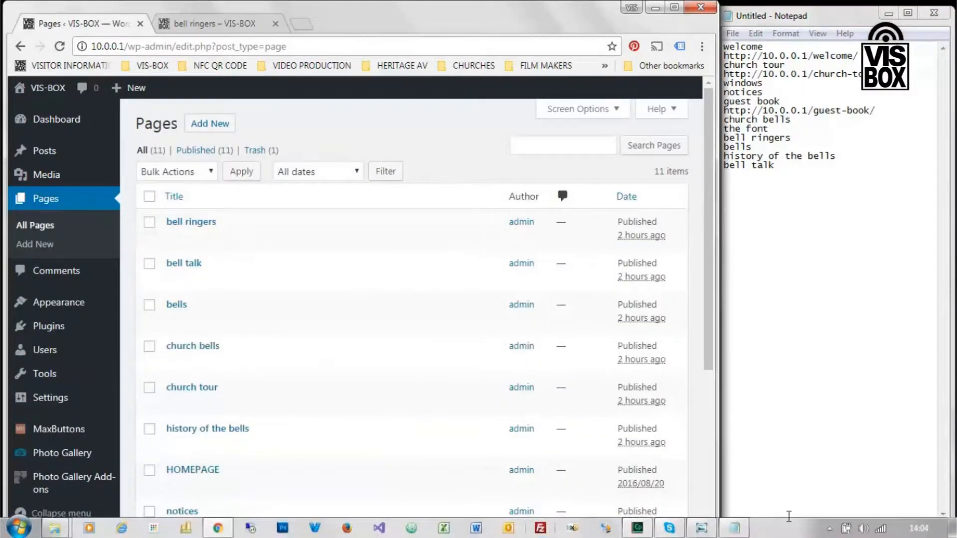
{"action": "left_click", "coordinate": [701, 528]}
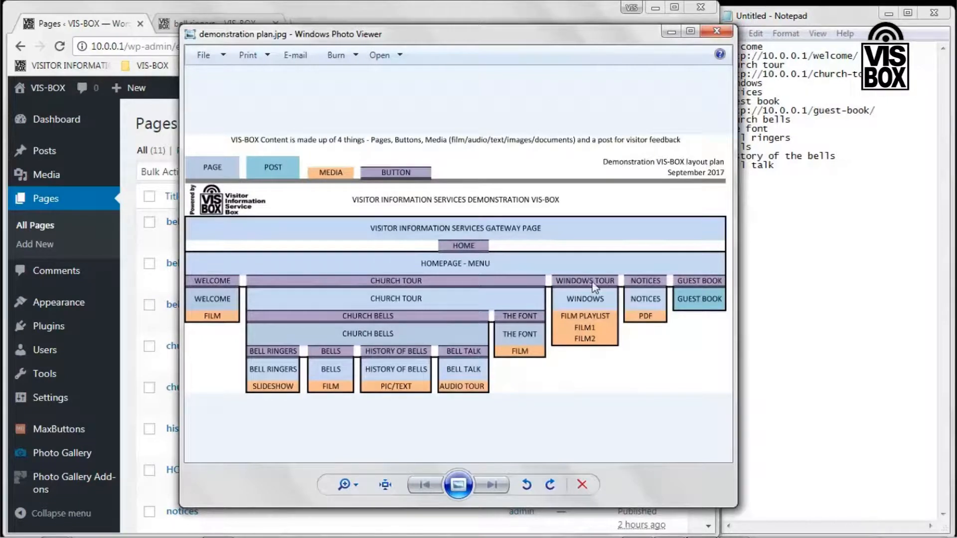
{"action": "left_click", "coordinate": [671, 33]}
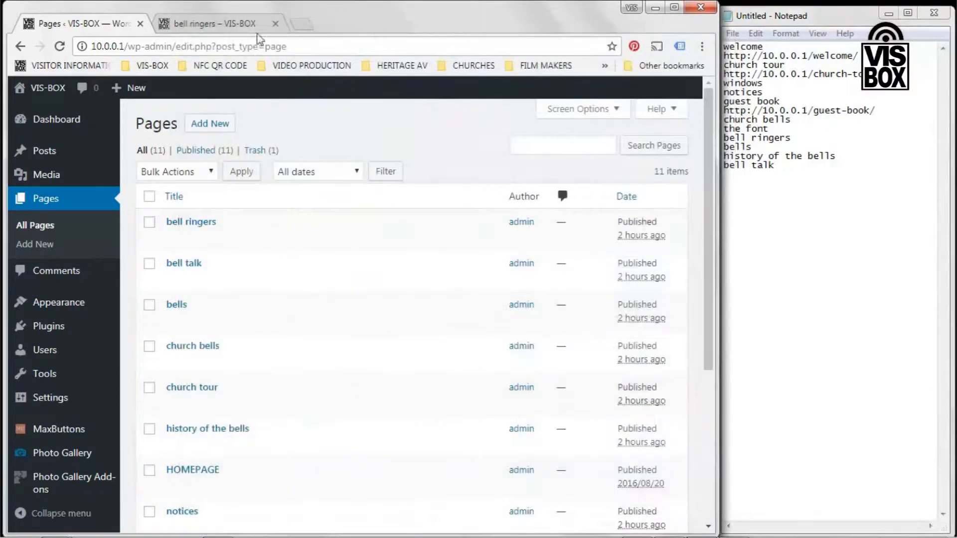
- View the live homepage on the site and return to the list of pages
{"action": "left_click", "coordinate": [213, 27]}
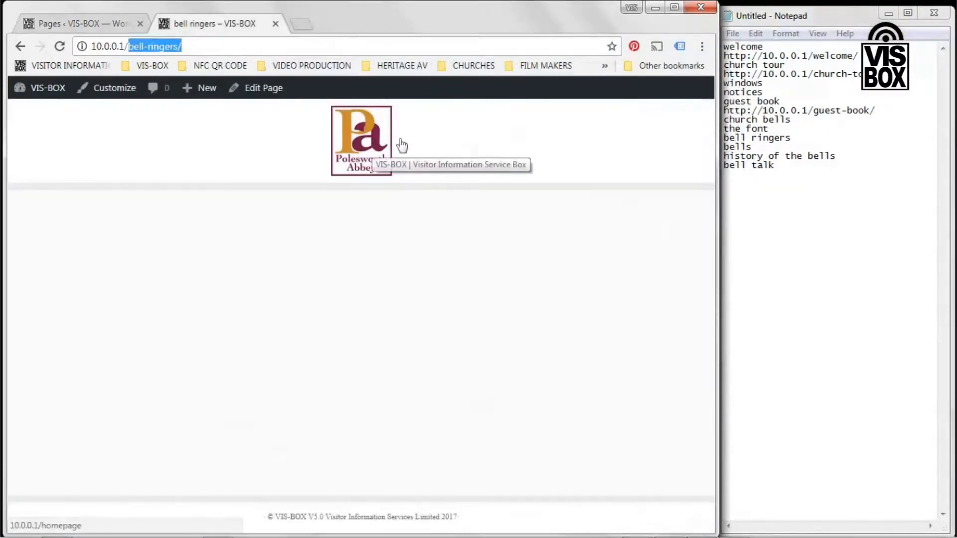
{"action": "left_click", "coordinate": [490, 152]}
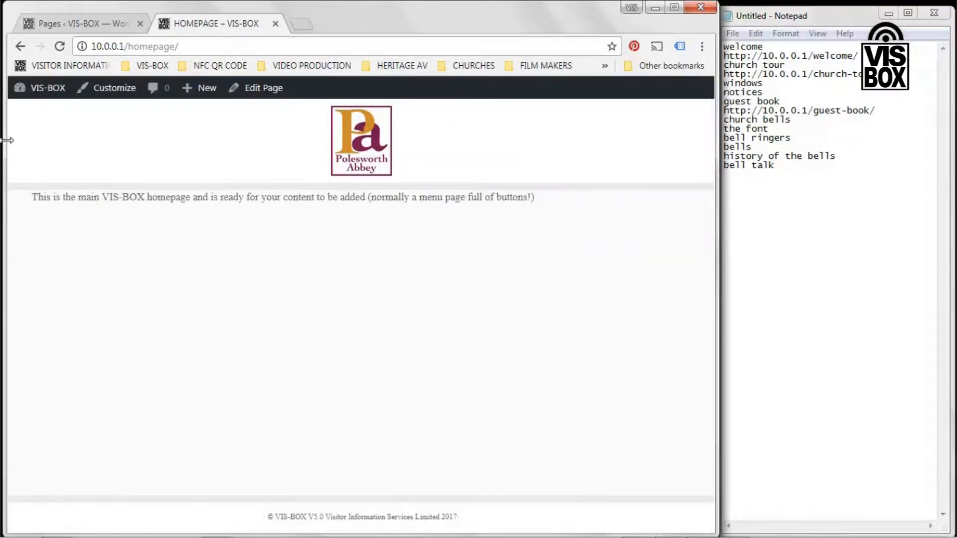
{"action": "left_click", "coordinate": [88, 26]}
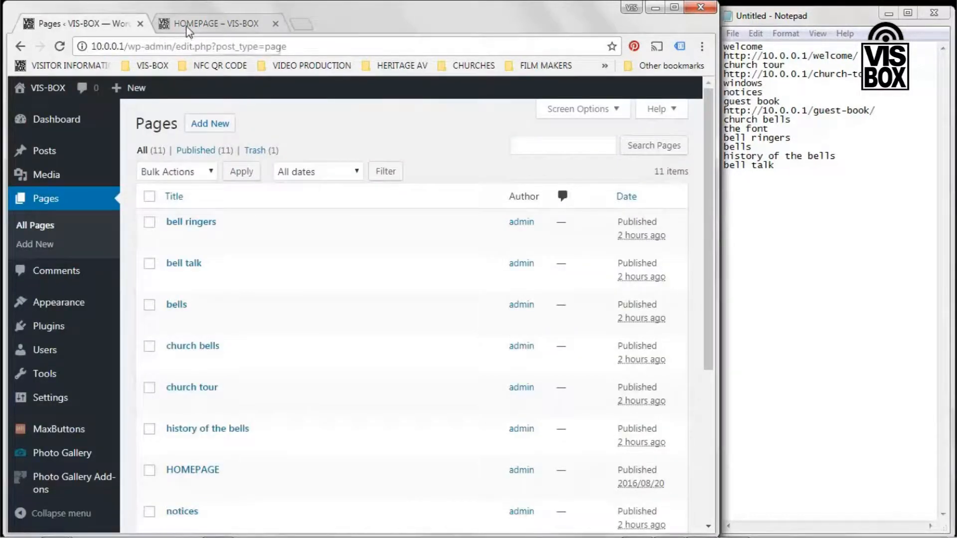
- Open the HOMEPAGE page for editing
{"action": "scroll", "coordinate": [240, 369], "scroll_direction": "down", "scroll_amount": 1}
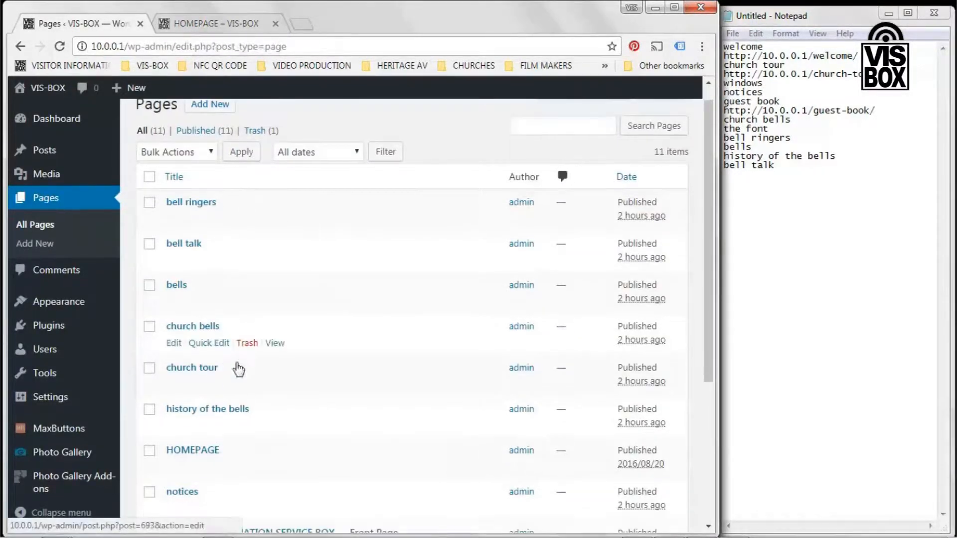
{"action": "scroll", "coordinate": [239, 369], "scroll_direction": "down", "scroll_amount": 4}
{"action": "left_click", "coordinate": [194, 227]}
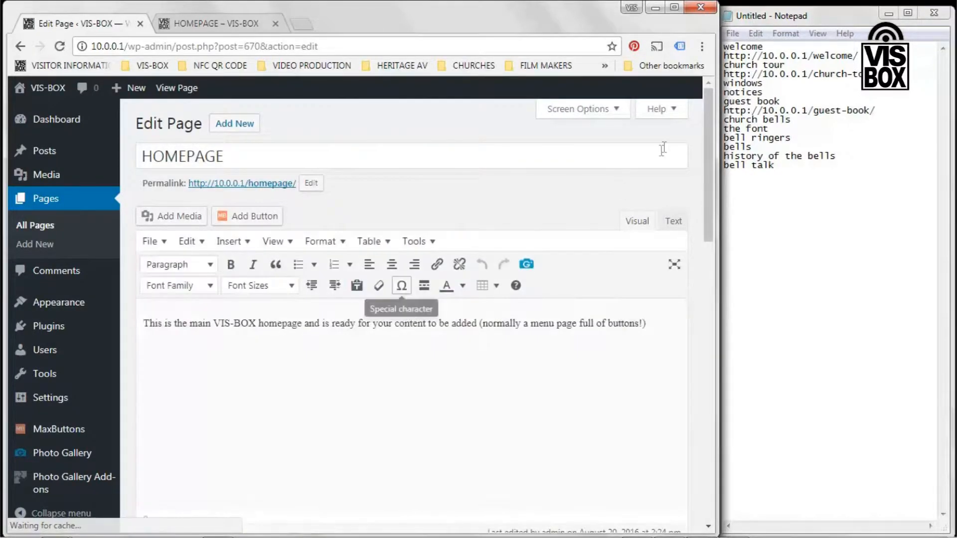
{"action": "scroll", "coordinate": [704, 154], "scroll_direction": "down", "scroll_amount": 2}
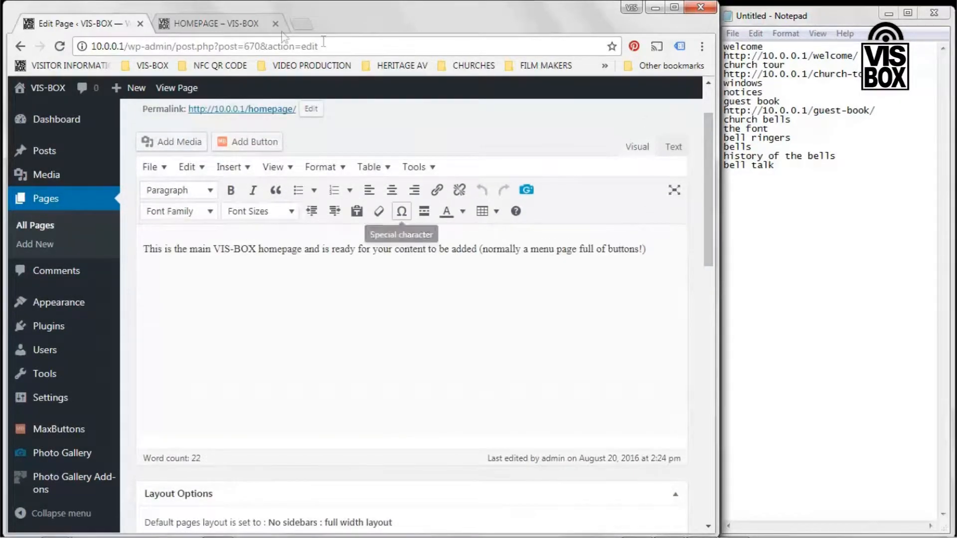
- Delete the placeholder sentence from the HOMEPAGE content, comparing with the live page first
{"action": "left_click", "coordinate": [237, 24]}
{"action": "left_click", "coordinate": [119, 25]}
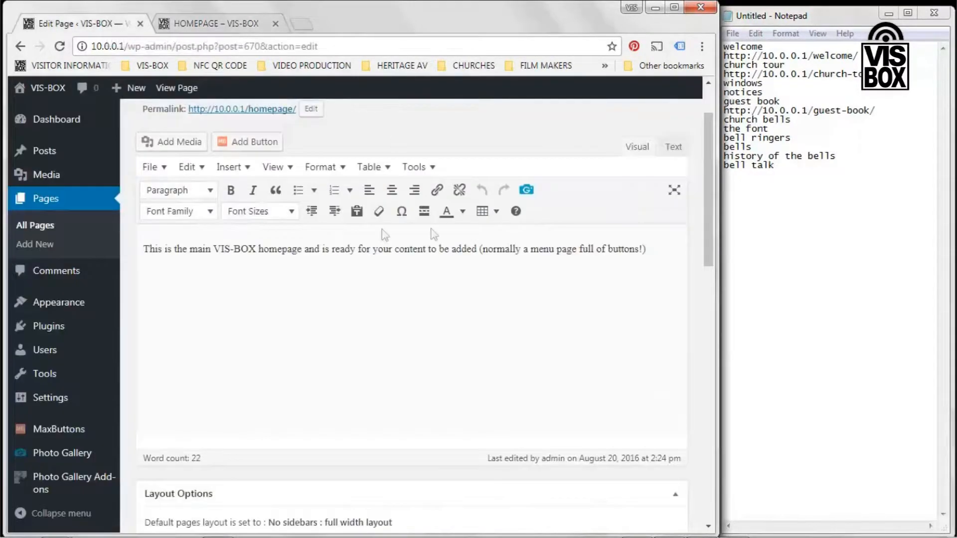
{"action": "left_click_drag", "start_coordinate": [653, 250], "coordinate": [136, 248]}
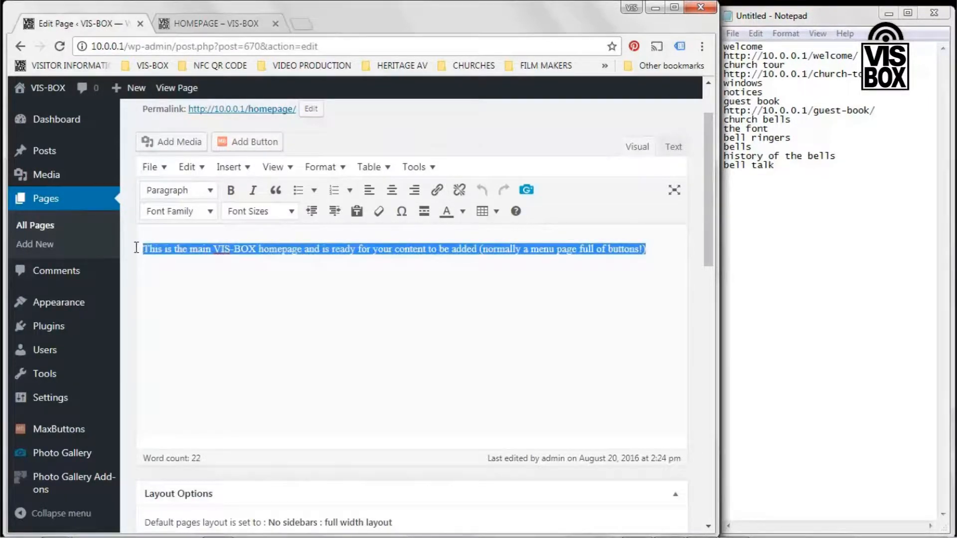
{"action": "key", "text": "Delete"}
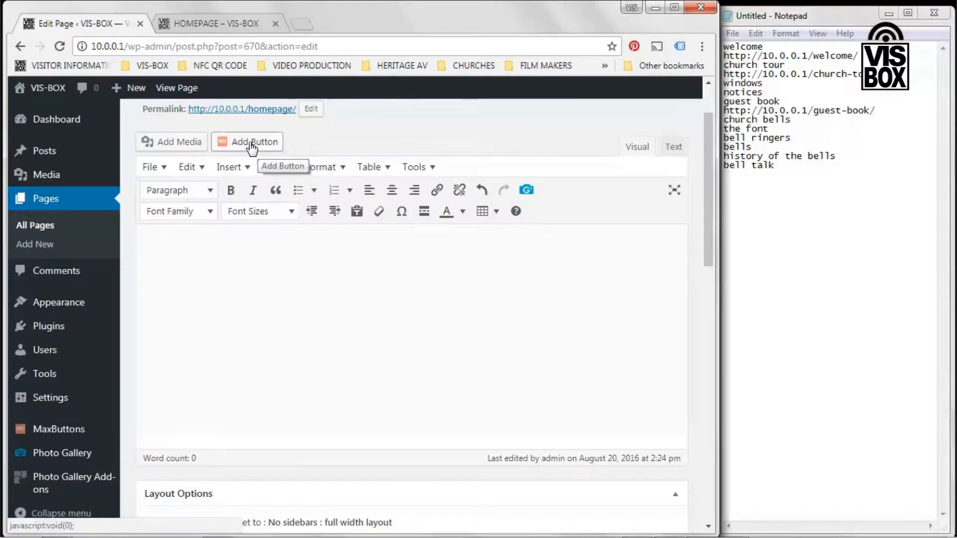
- Check the demonstration plan and insert the WELCOME MaxButton into the empty HOMEPAGE content
{"action": "mouse_move", "coordinate": [726, 534]}
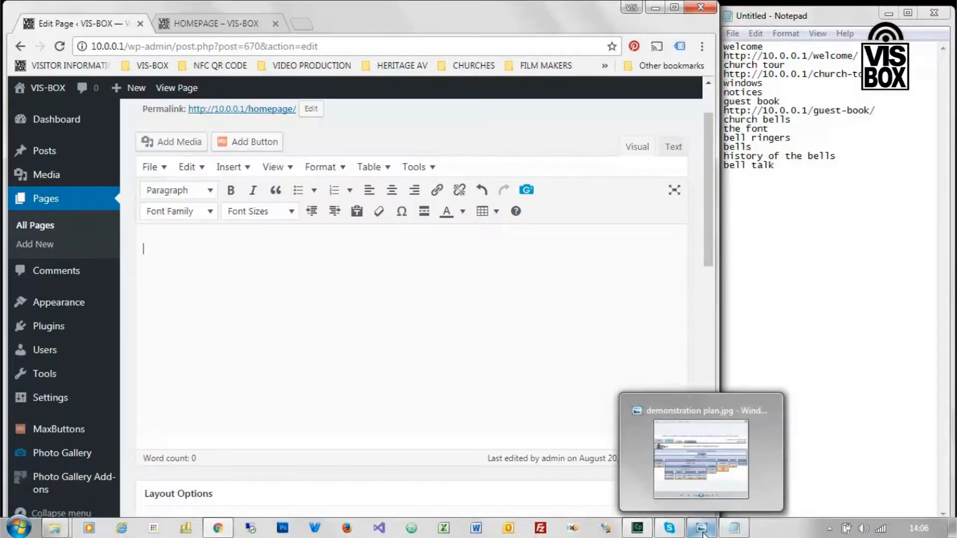
{"action": "left_click", "coordinate": [702, 530]}
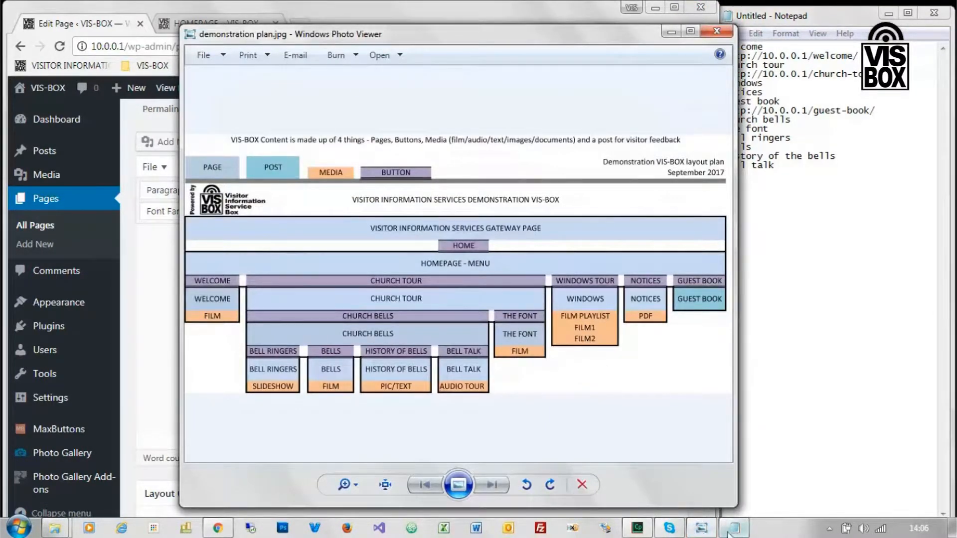
{"action": "left_click", "coordinate": [672, 31]}
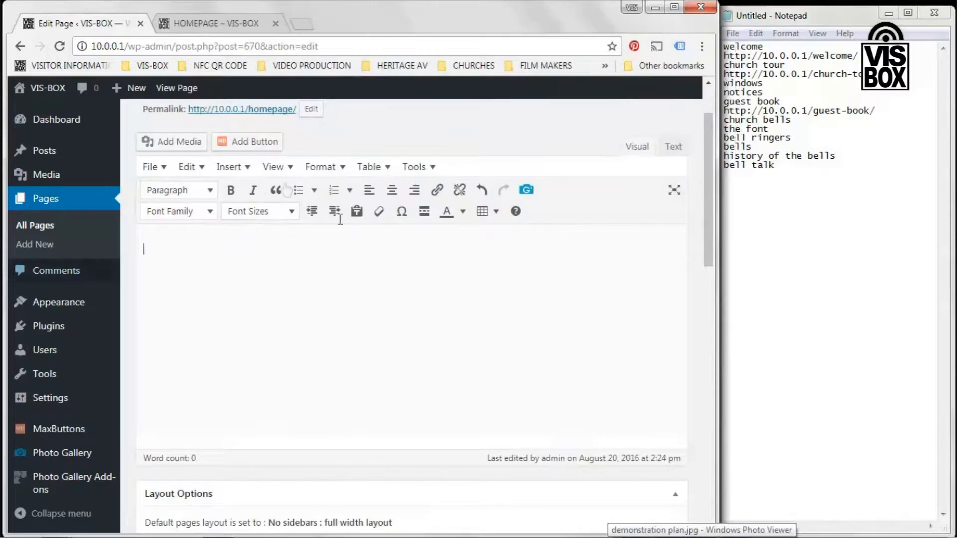
{"action": "left_click", "coordinate": [252, 144]}
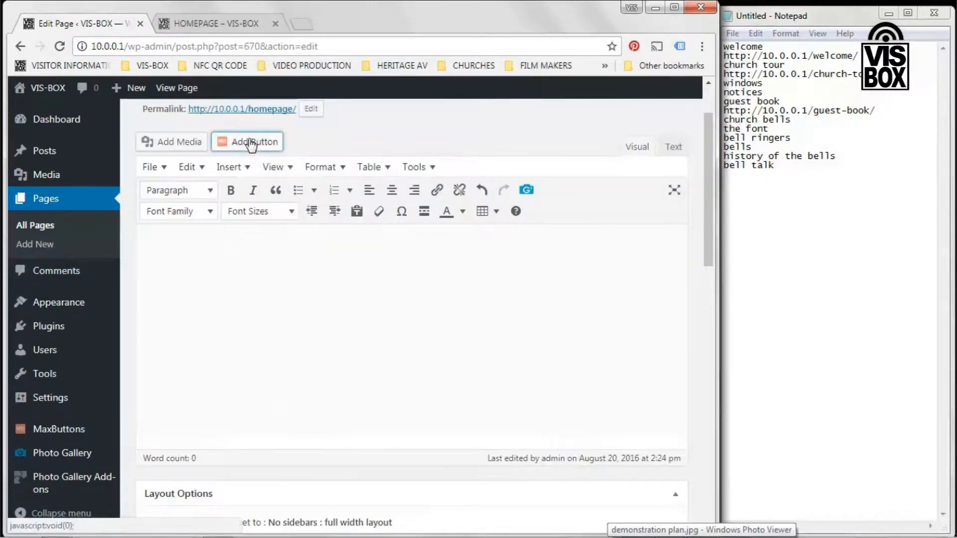
{"action": "left_click_drag", "start_coordinate": [598, 177], "coordinate": [597, 482]}
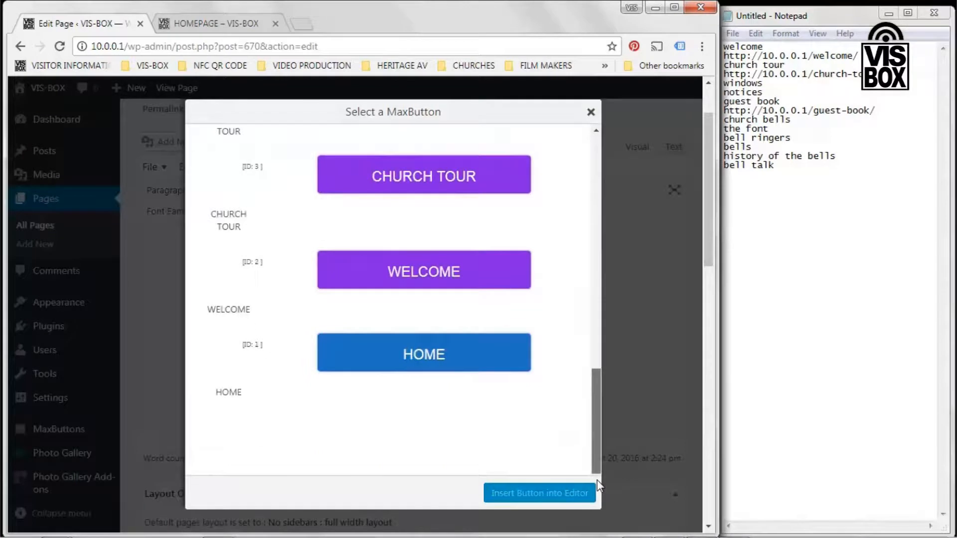
{"action": "left_click", "coordinate": [419, 274]}
{"action": "left_click", "coordinate": [535, 495]}
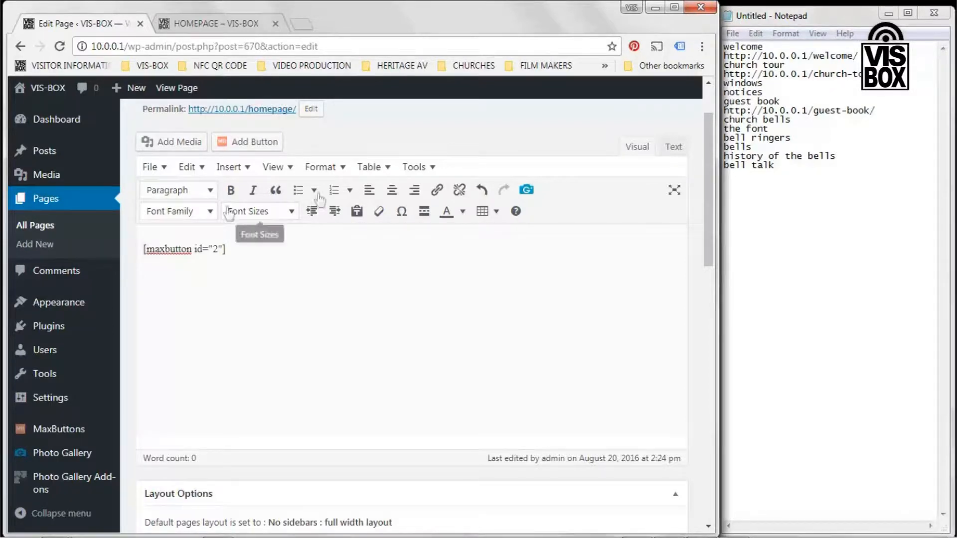
- Update the HOMEPAGE page and reload the live homepage to check the WELCOME button
{"action": "left_click_drag", "start_coordinate": [713, 260], "coordinate": [708, 356]}
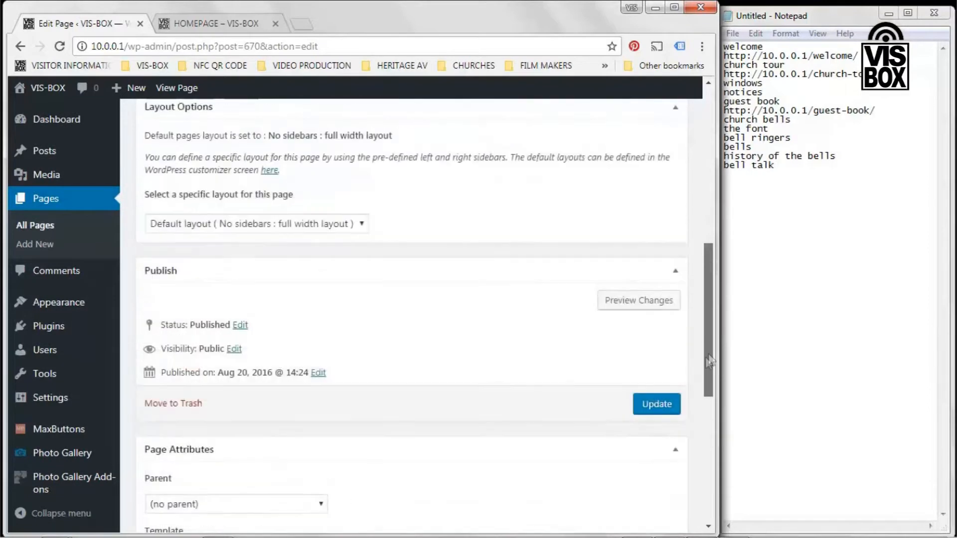
{"action": "left_click", "coordinate": [656, 406]}
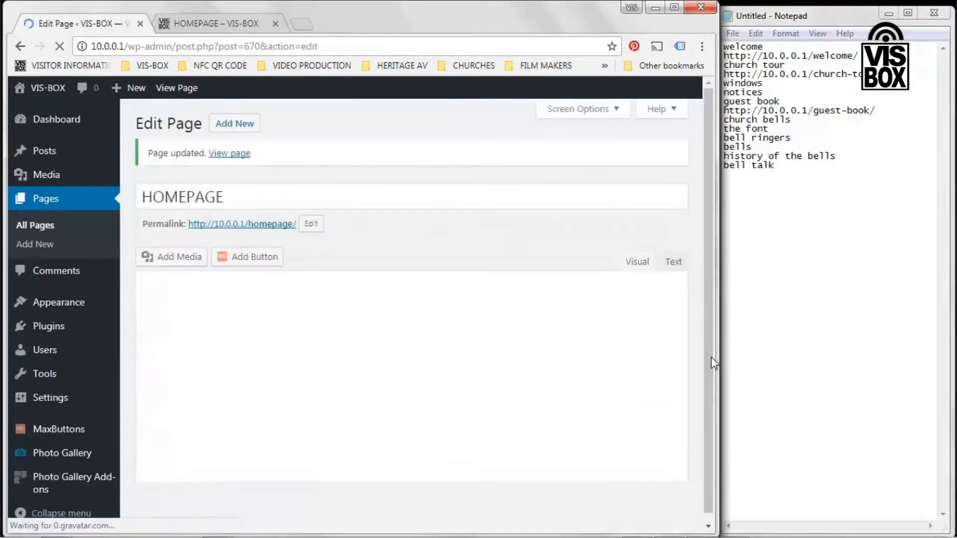
{"action": "left_click", "coordinate": [228, 23]}
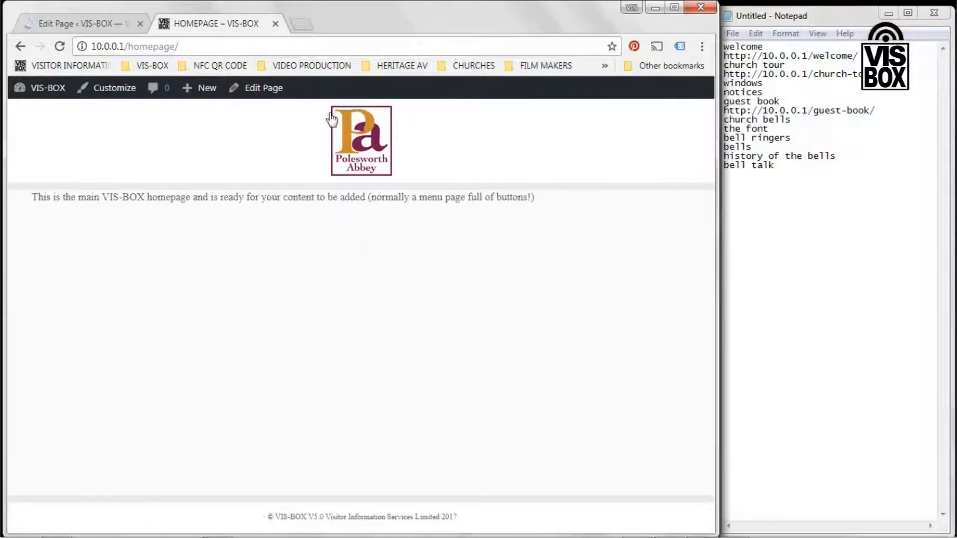
{"action": "left_click", "coordinate": [60, 47]}
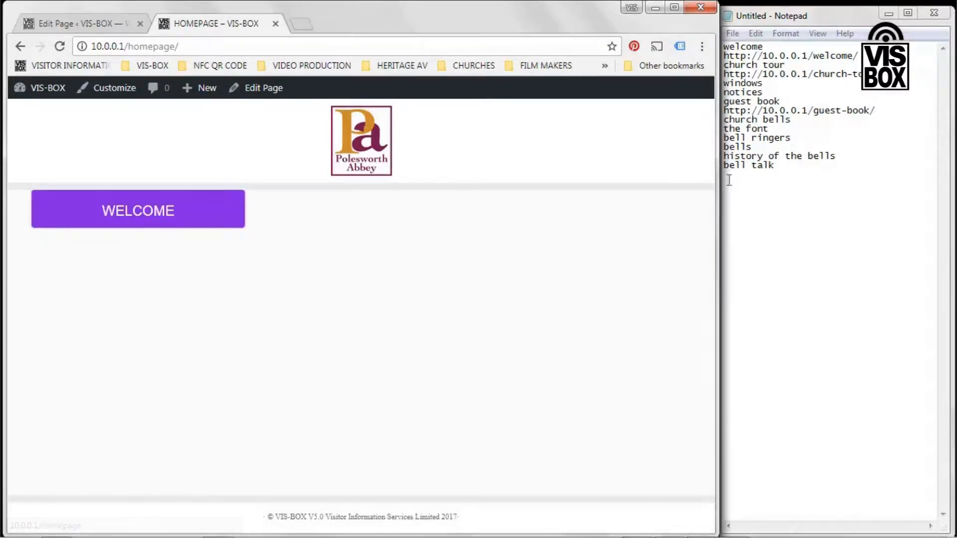
{"action": "mouse_move", "coordinate": [715, 179]}
{"action": "left_mouse_down"}
{"action": "mouse_move", "coordinate": [227, 188]}
{"action": "mouse_move", "coordinate": [708, 186]}
{"action": "left_mouse_up"}
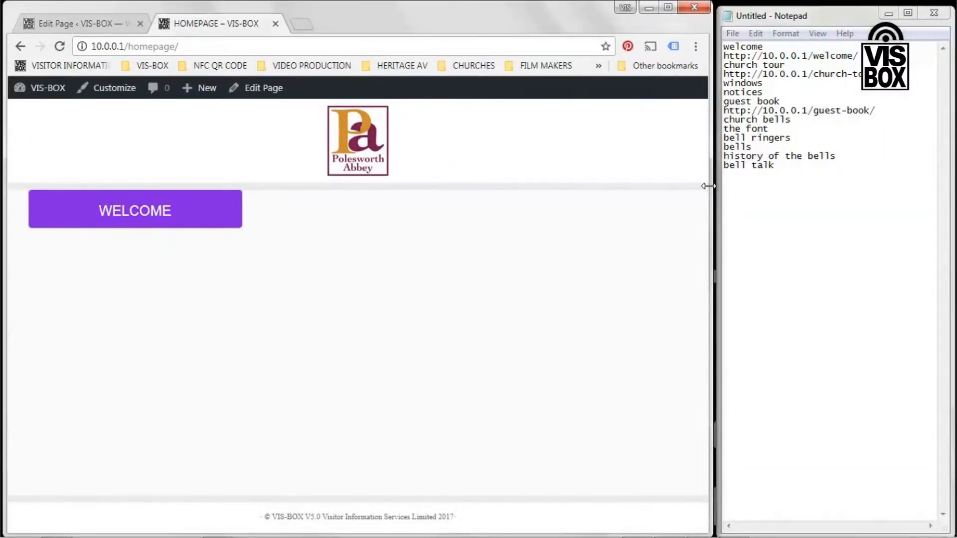
{"action": "left_click_drag", "start_coordinate": [708, 186], "coordinate": [711, 185]}
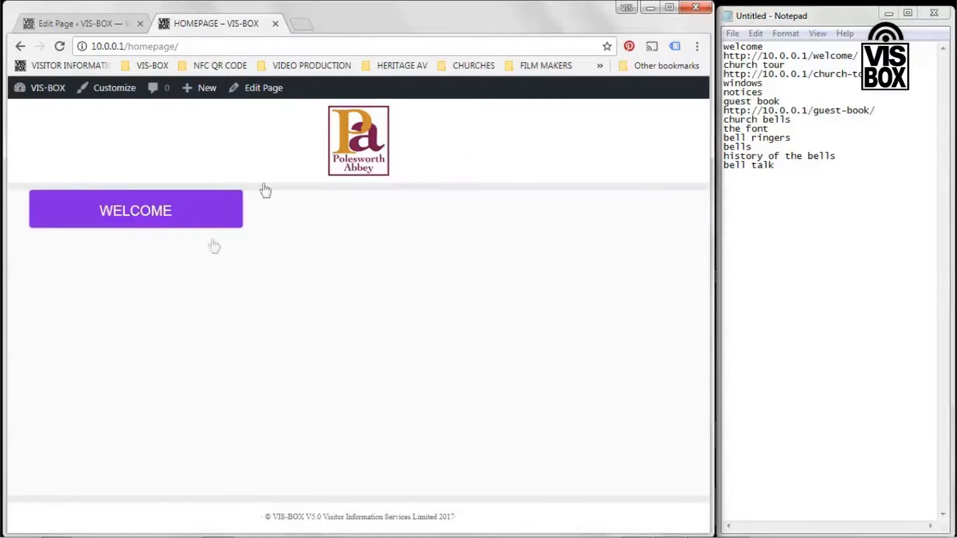
- Centre the WELCOME button's shortcode, update the page and reload the live homepage
{"action": "left_click", "coordinate": [99, 25]}
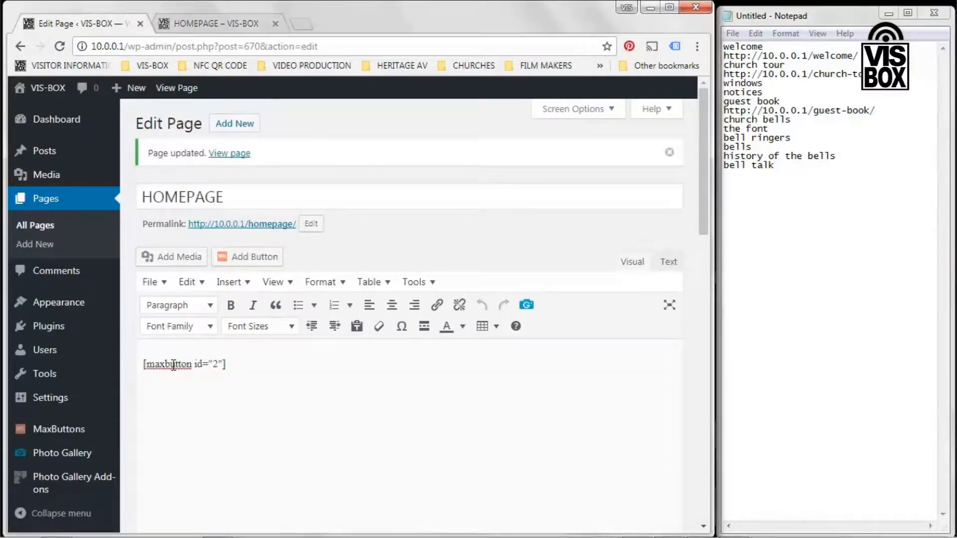
{"action": "left_click", "coordinate": [392, 307]}
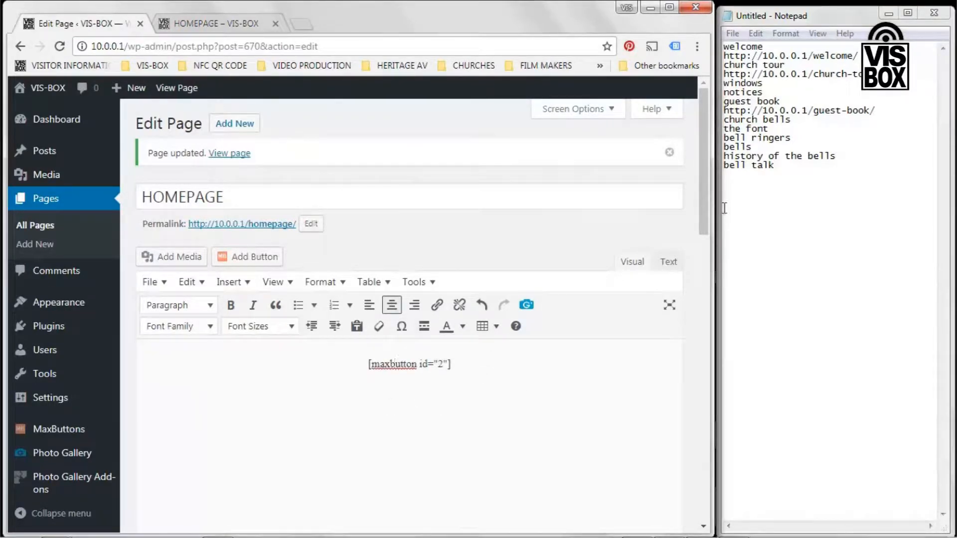
{"action": "left_click_drag", "start_coordinate": [707, 201], "coordinate": [696, 415]}
{"action": "left_click", "coordinate": [645, 270]}
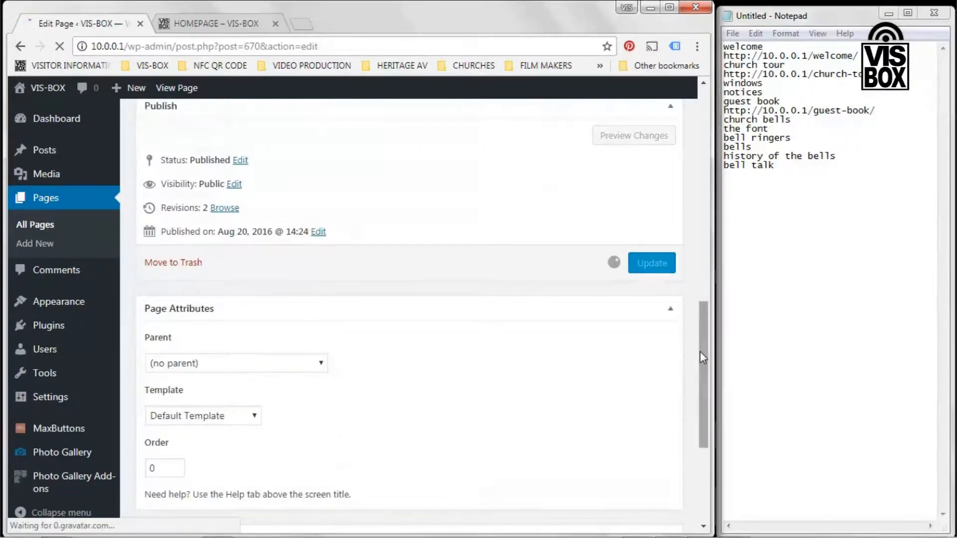
{"action": "left_click", "coordinate": [224, 23]}
{"action": "left_click", "coordinate": [60, 46]}
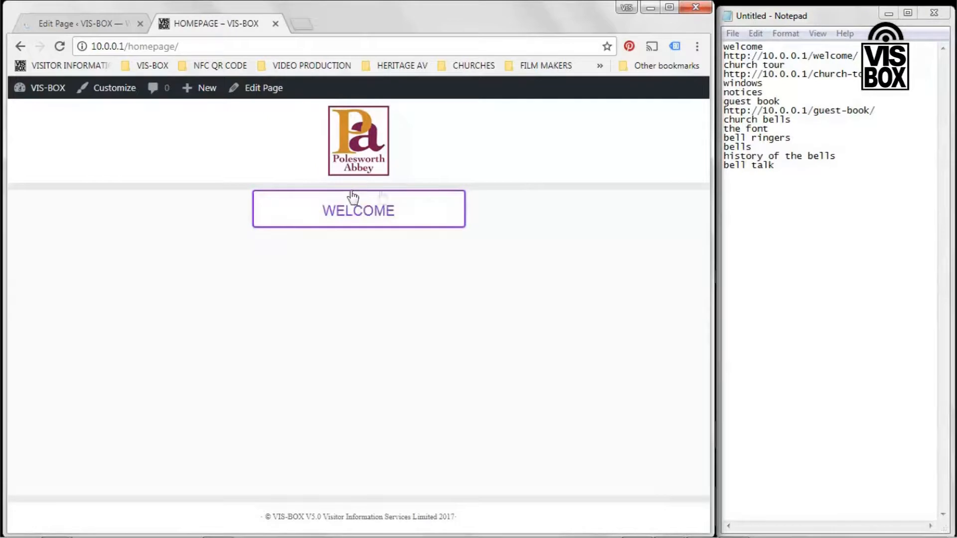
- Consult the demonstration plan and insert the CHURCH TOUR MaxButton on a new line below the WELCOME shortcode
{"action": "left_click", "coordinate": [97, 21]}
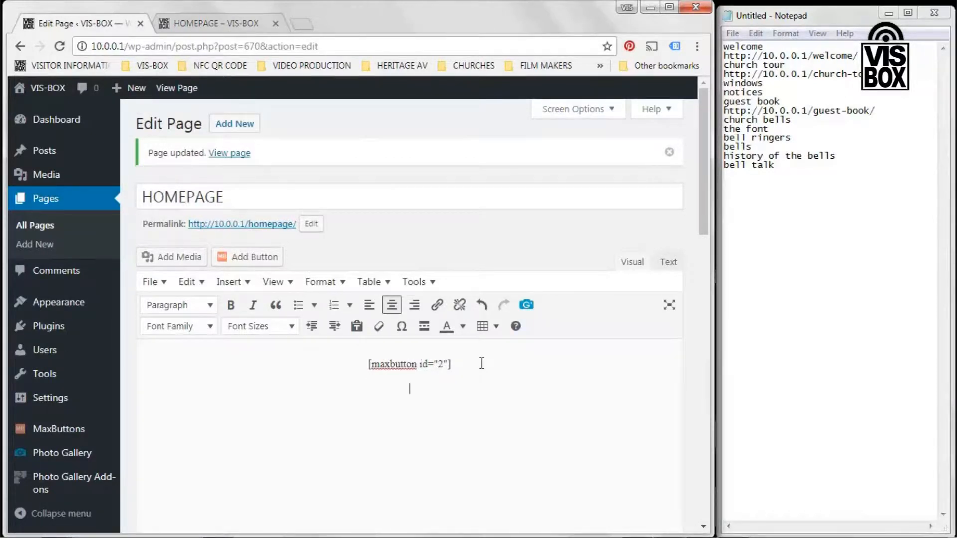
{"action": "mouse_move", "coordinate": [705, 535]}
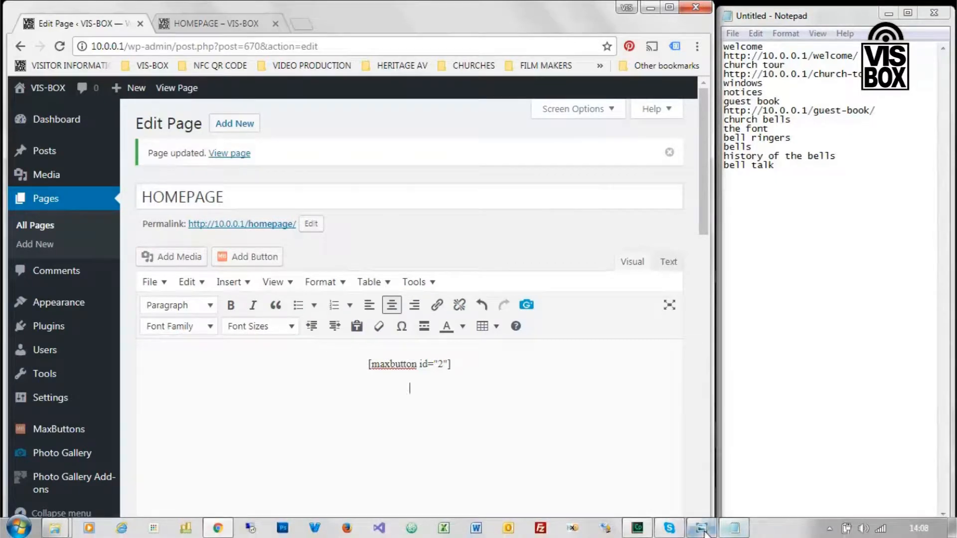
{"action": "left_click", "coordinate": [703, 528]}
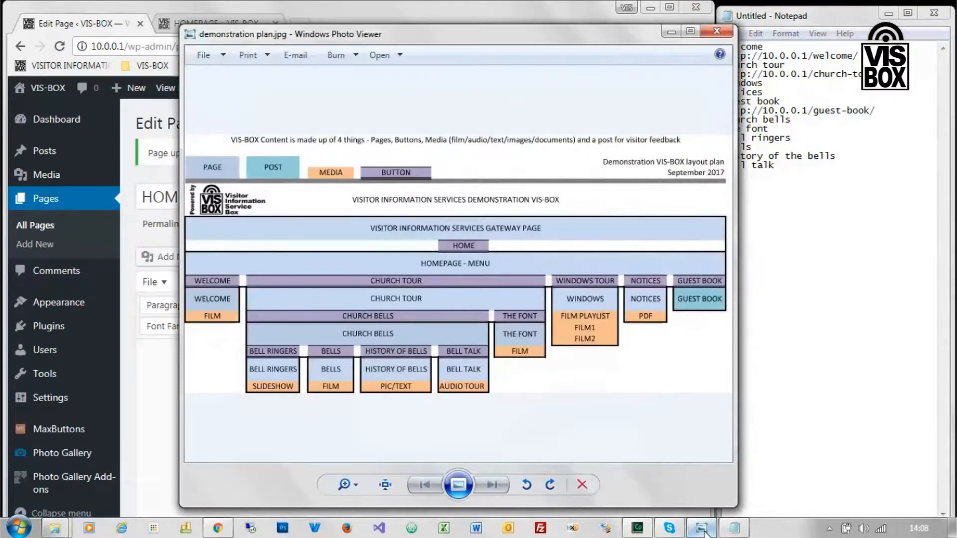
{"action": "left_click", "coordinate": [703, 529]}
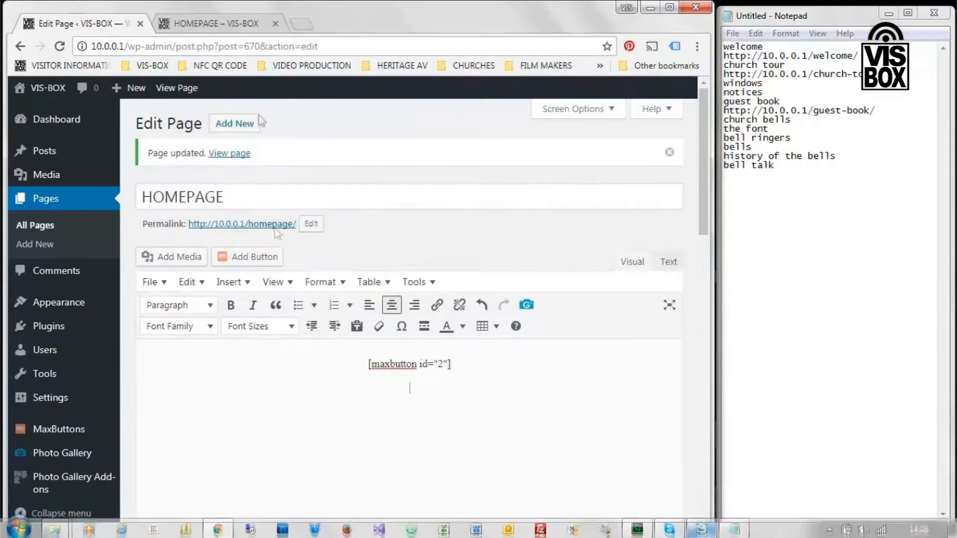
{"action": "left_click", "coordinate": [246, 262]}
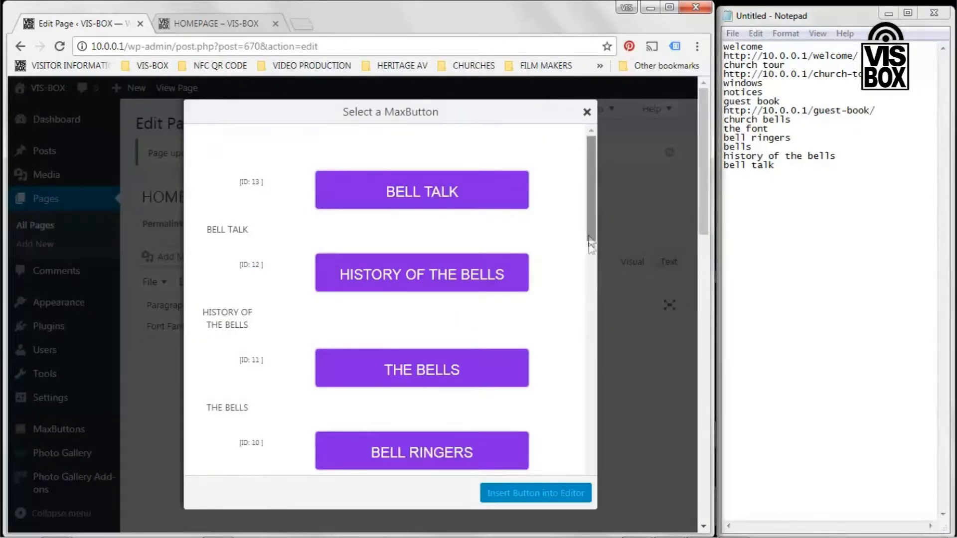
{"action": "scroll", "coordinate": [592, 461], "scroll_direction": "down", "scroll_amount": 4}
{"action": "scroll", "coordinate": [591, 461], "scroll_direction": "down", "scroll_amount": 5}
{"action": "left_click", "coordinate": [447, 210]}
{"action": "left_click", "coordinate": [524, 494]}
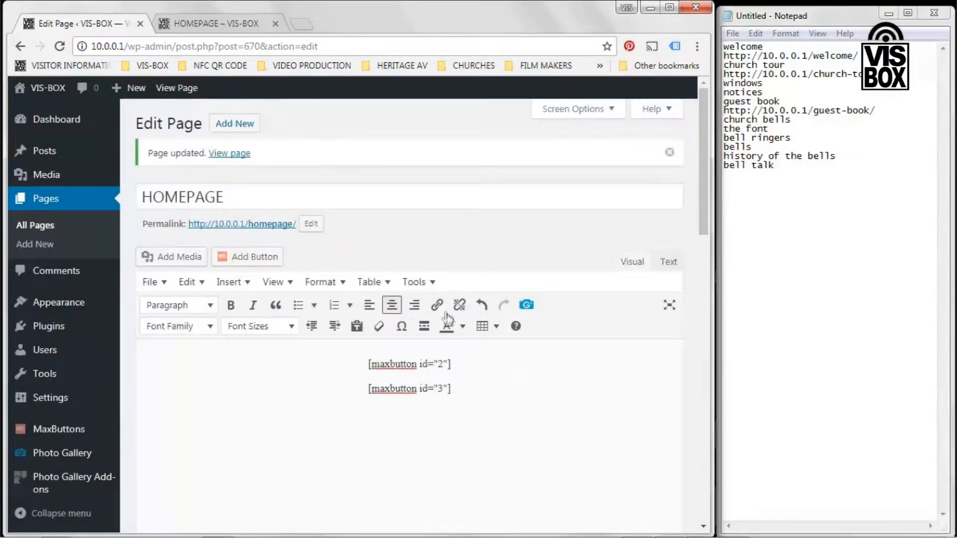
- Consult the demonstration plan and insert the WINDOWS TOUR MaxButton on a new line below the CHURCH TOUR shortcode
{"action": "left_click", "coordinate": [259, 258]}
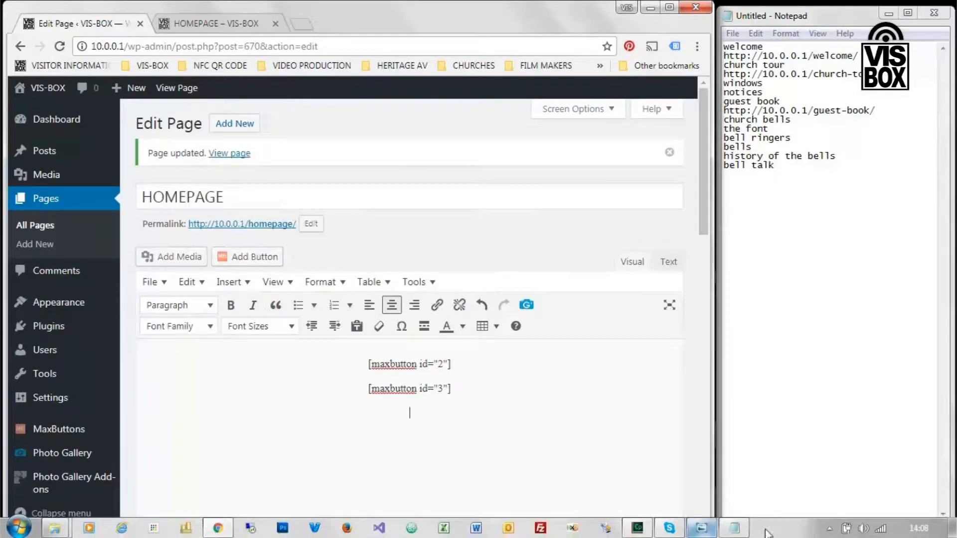
{"action": "left_click", "coordinate": [703, 530]}
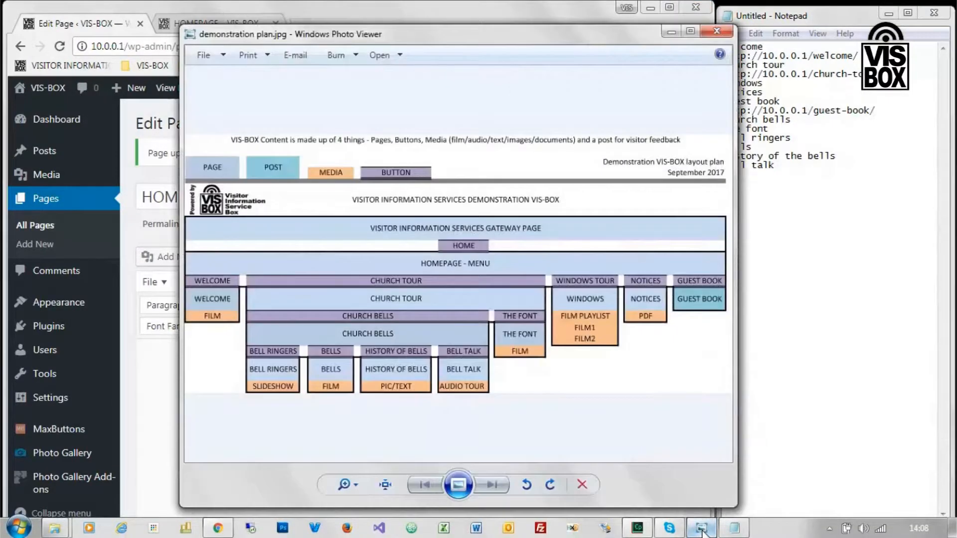
{"action": "left_click", "coordinate": [702, 530]}
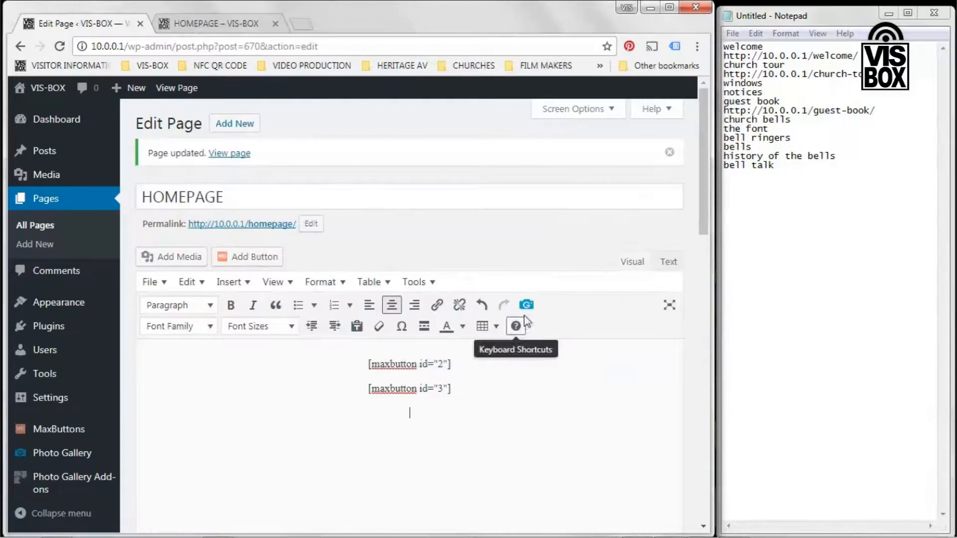
{"action": "left_click", "coordinate": [253, 257]}
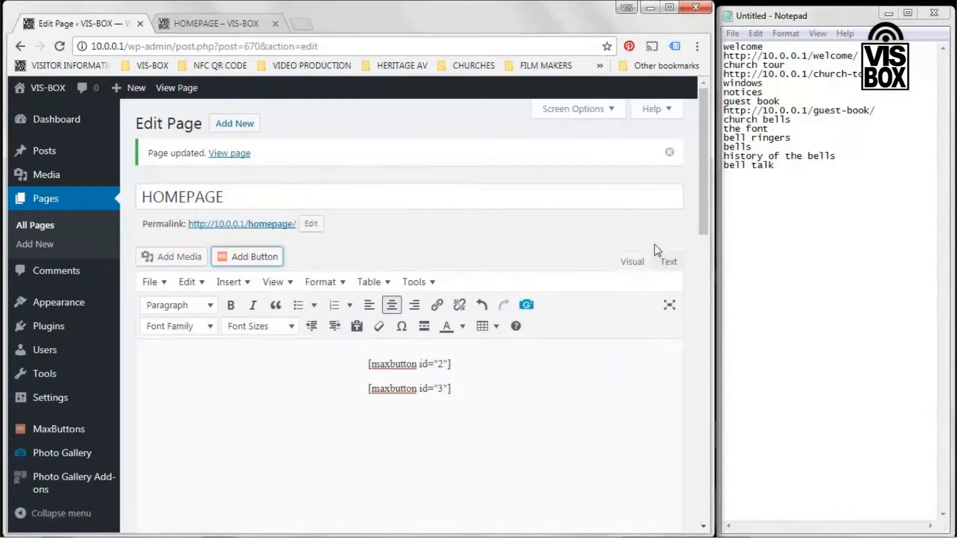
{"action": "scroll", "coordinate": [573, 439], "scroll_direction": "down", "scroll_amount": 15}
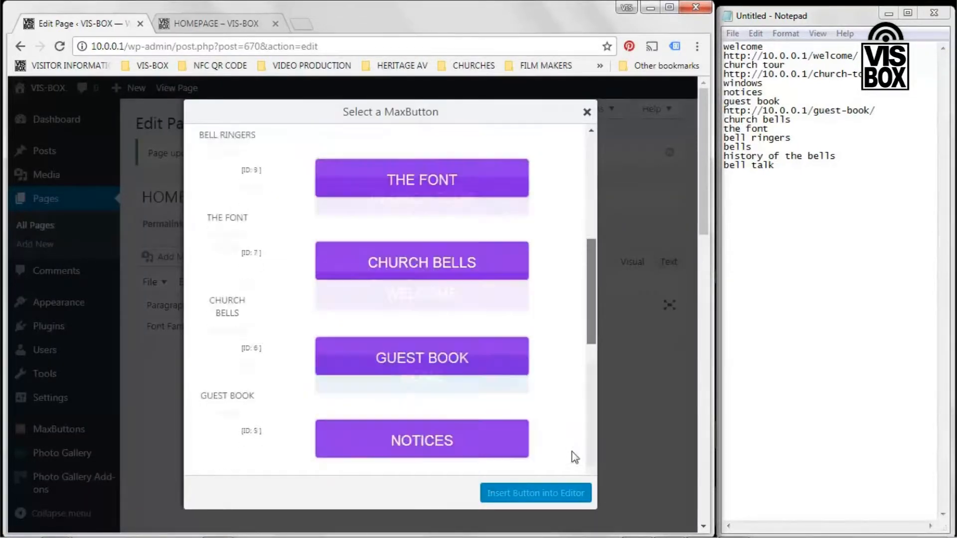
{"action": "scroll", "coordinate": [581, 384], "scroll_direction": "up", "scroll_amount": 5}
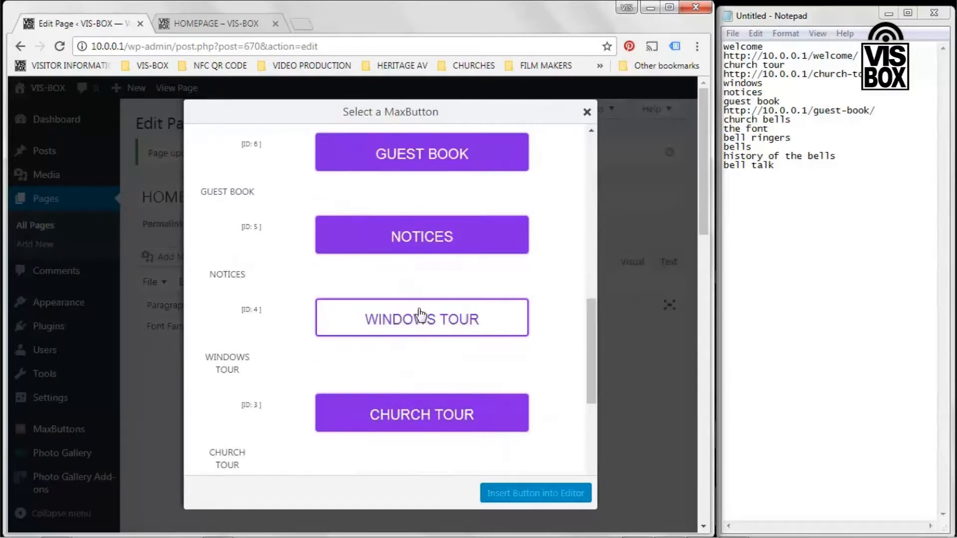
{"action": "left_click", "coordinate": [524, 495]}
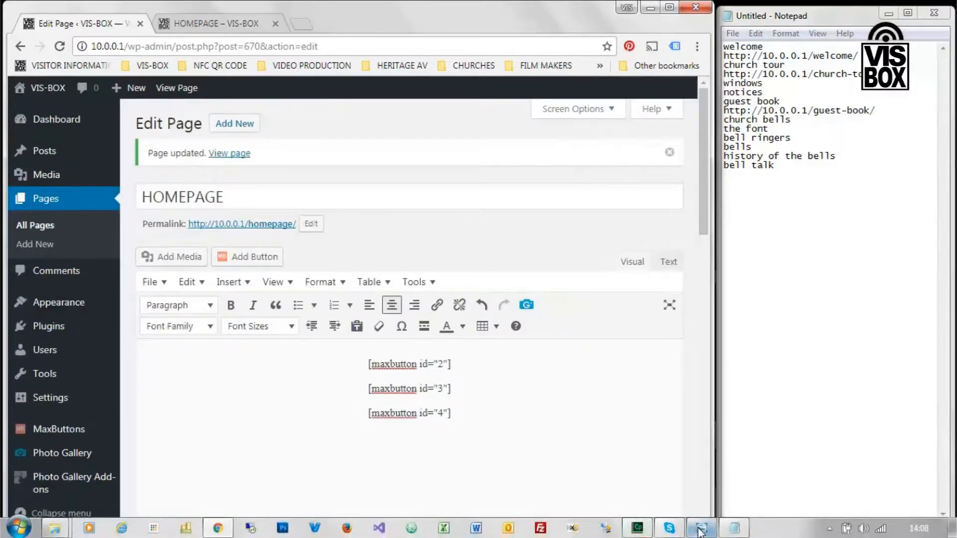
- Consult the demonstration plan and insert the NOTICES MaxButton on a new line below the WINDOWS TOUR shortcode
{"action": "left_click", "coordinate": [700, 529]}
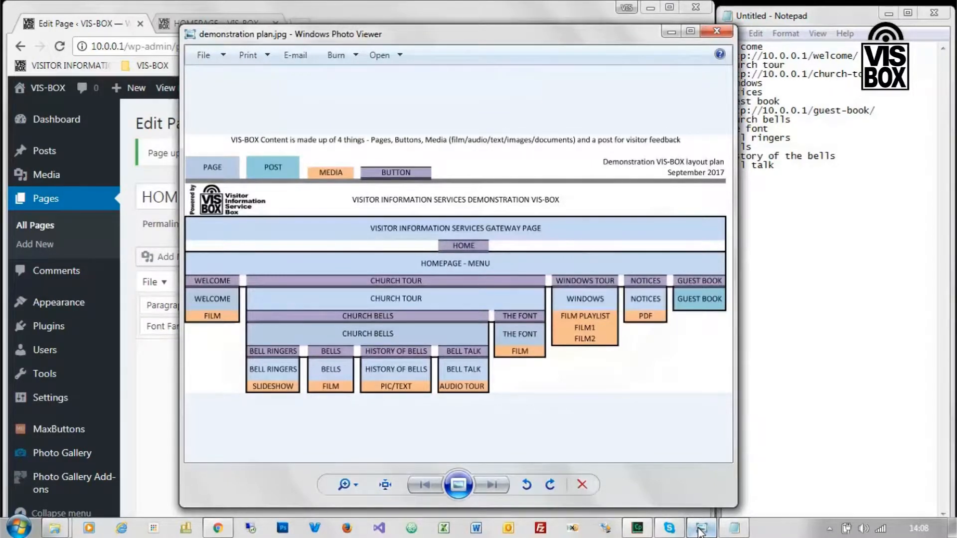
{"action": "left_click", "coordinate": [701, 529]}
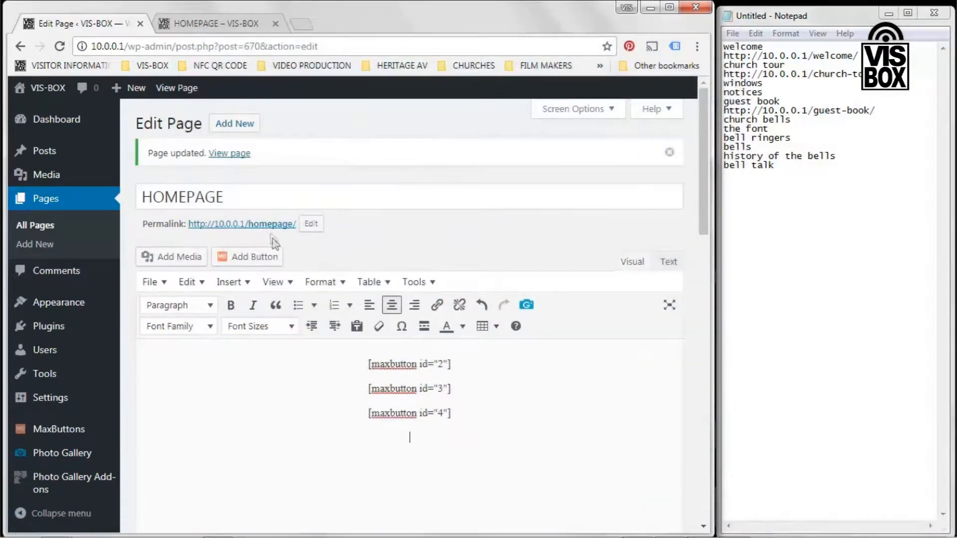
{"action": "left_click", "coordinate": [254, 256]}
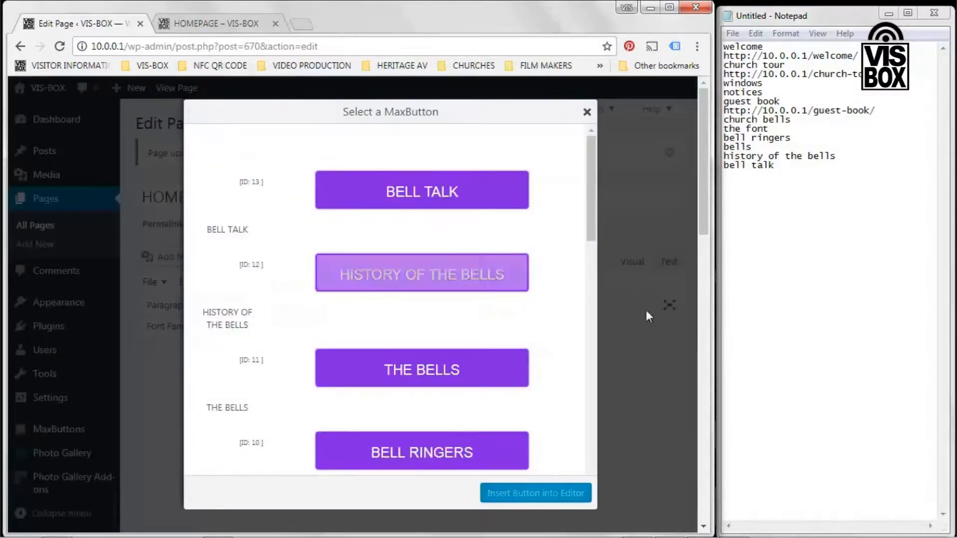
{"action": "left_click_drag", "start_coordinate": [588, 201], "coordinate": [586, 323]}
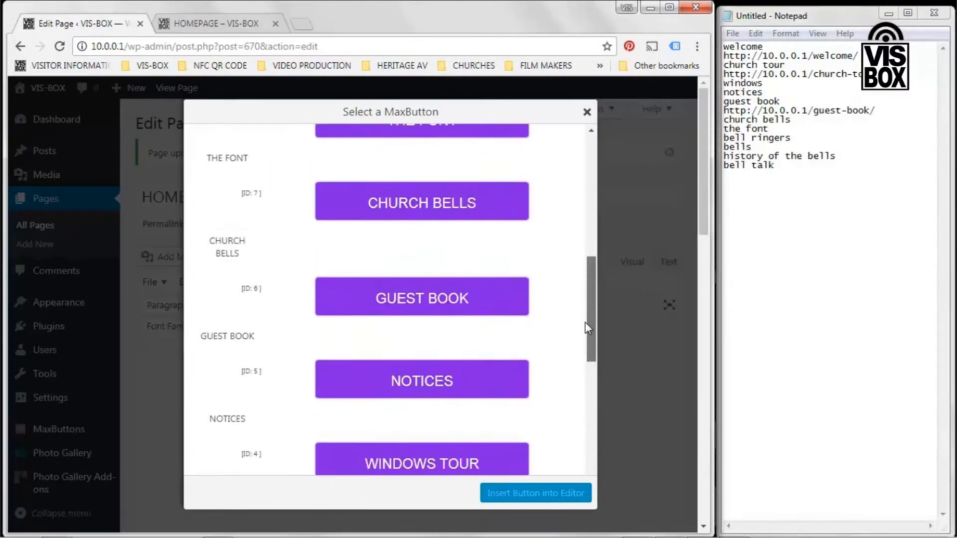
{"action": "left_click", "coordinate": [492, 384]}
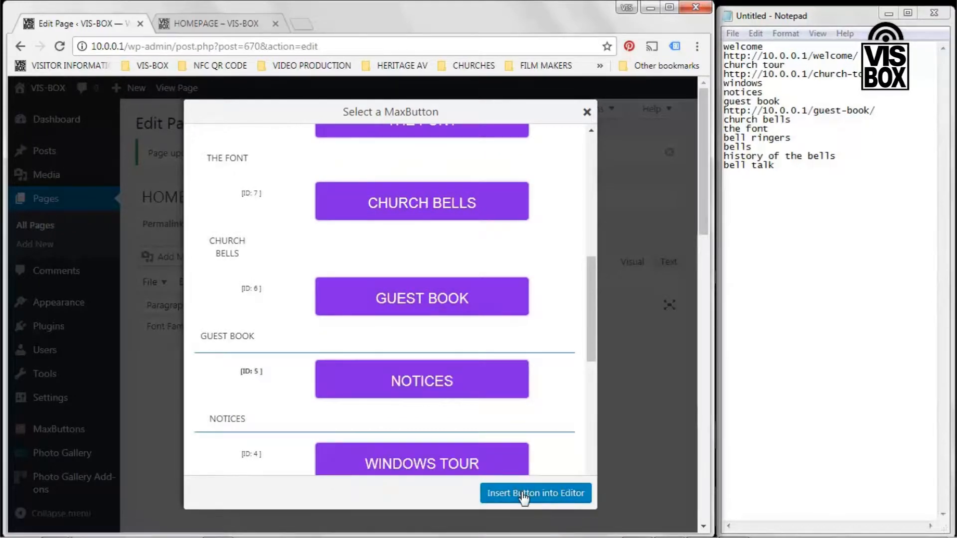
{"action": "left_click", "coordinate": [524, 494]}
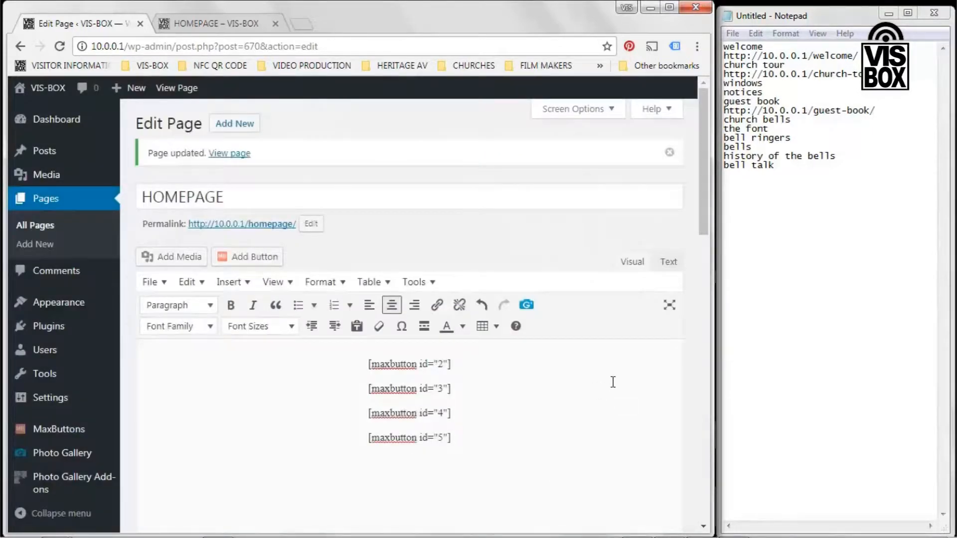
- Insert the GUEST BOOK MaxButton on a new line below the NOTICES shortcode
{"action": "left_click", "coordinate": [264, 257]}
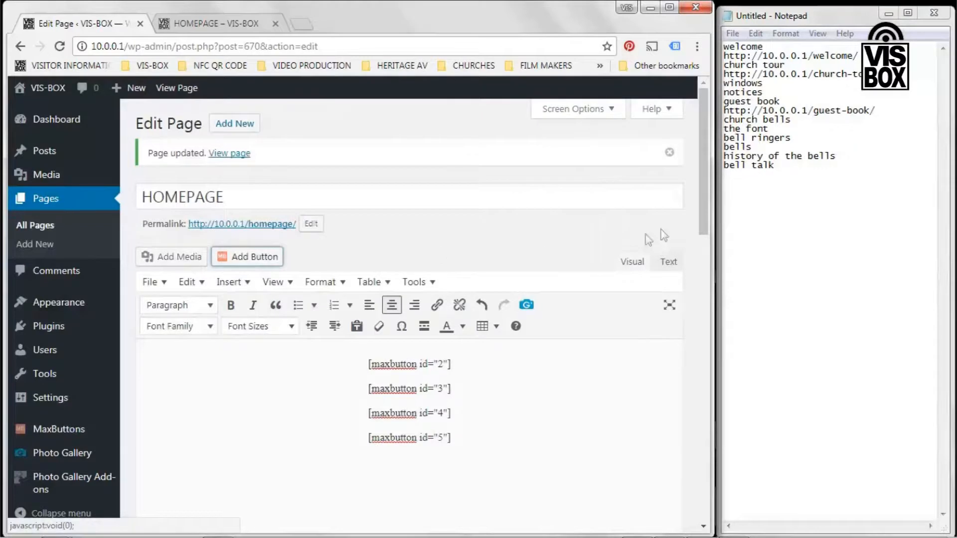
{"action": "left_click_drag", "start_coordinate": [706, 205], "coordinate": [699, 326]}
{"action": "left_click_drag", "start_coordinate": [592, 200], "coordinate": [590, 304]}
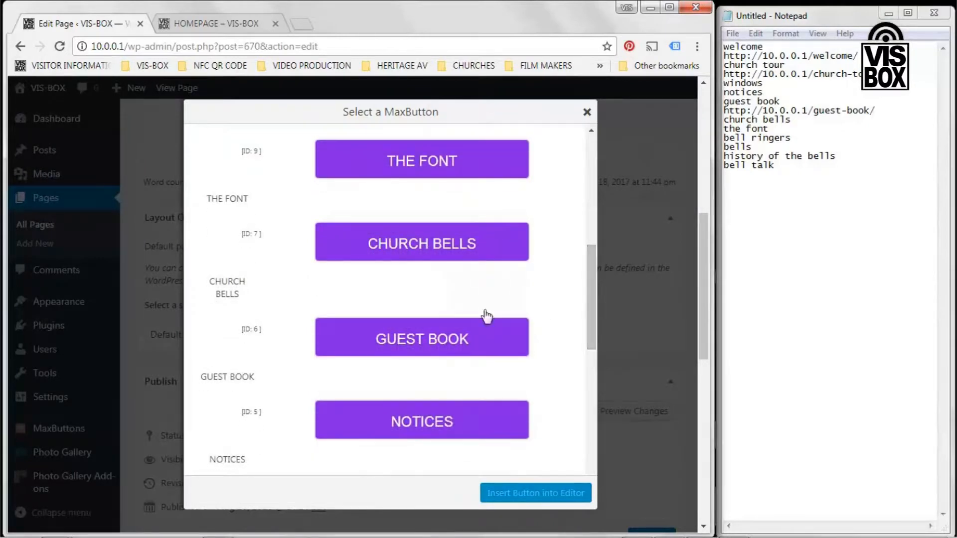
{"action": "left_click", "coordinate": [450, 343]}
{"action": "left_click", "coordinate": [532, 494]}
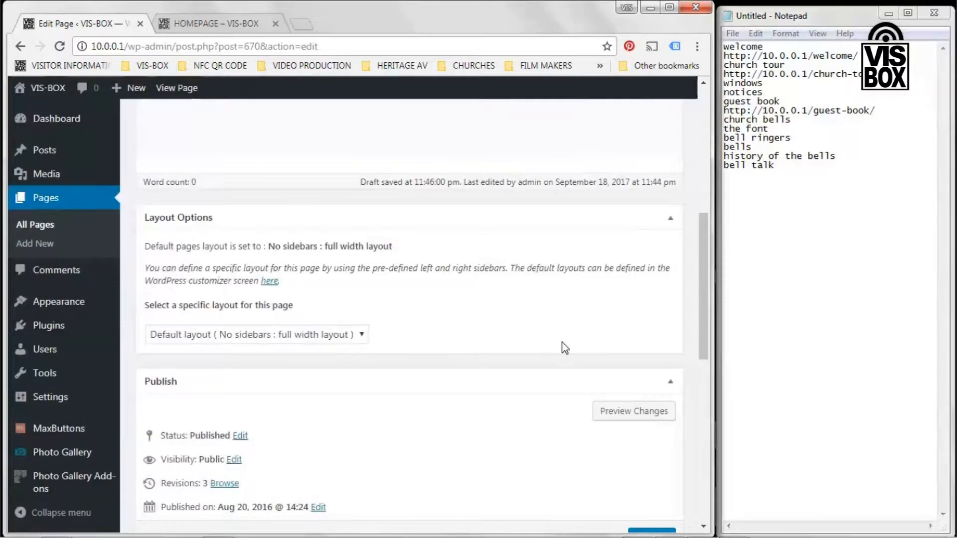
- Update the HOMEPAGE page and test the WELCOME button on the reloaded live homepage
{"action": "left_click_drag", "start_coordinate": [702, 258], "coordinate": [702, 151]}
{"action": "scroll", "coordinate": [699, 172], "scroll_direction": "down", "scroll_amount": 3}
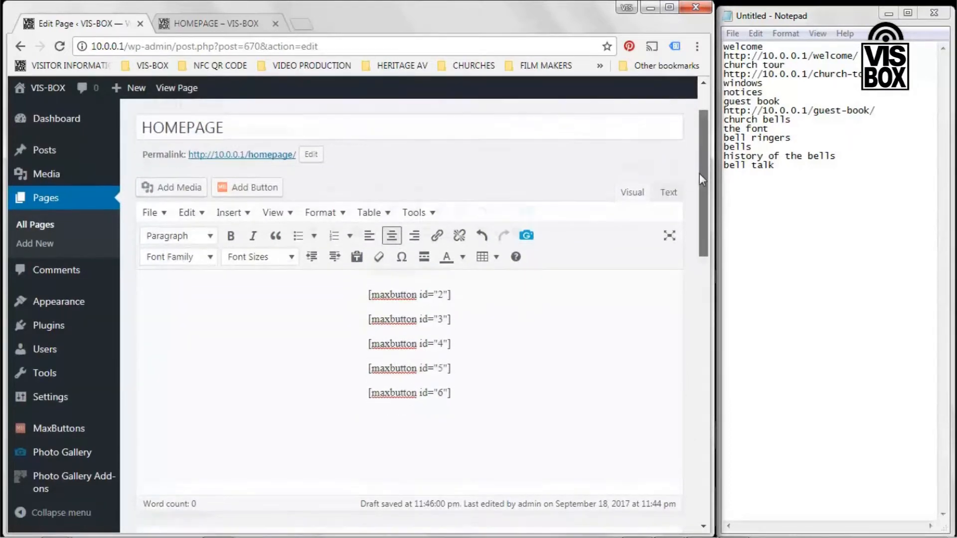
{"action": "scroll", "coordinate": [693, 259], "scroll_direction": "down", "scroll_amount": 7}
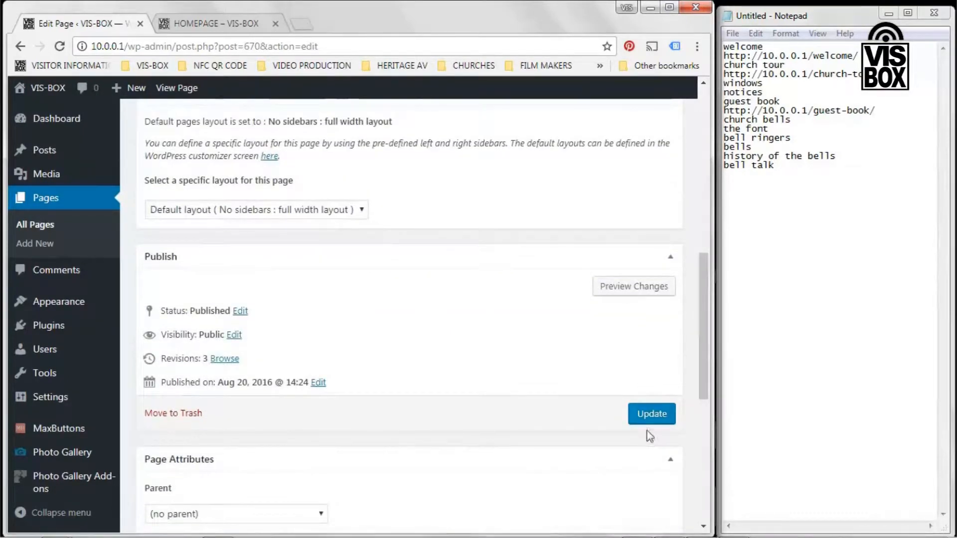
{"action": "left_click", "coordinate": [650, 415]}
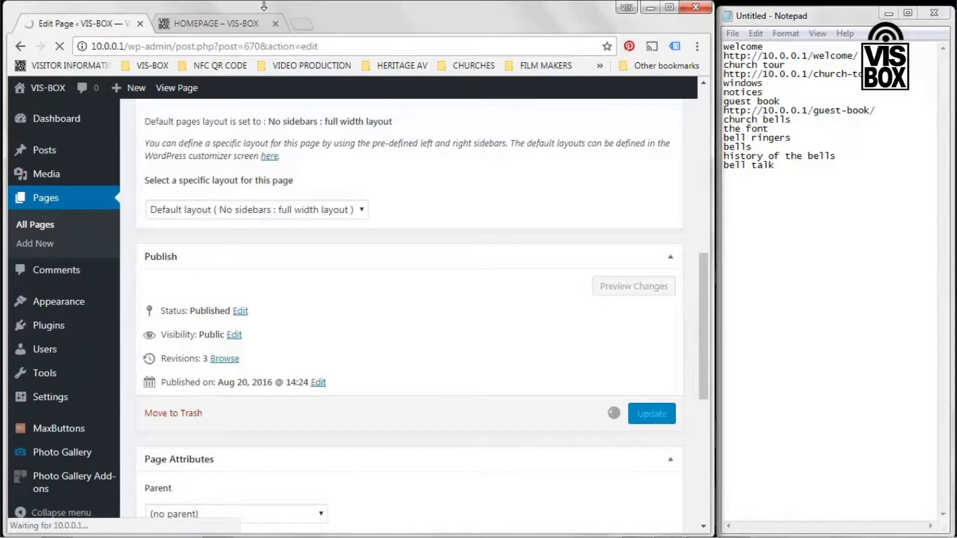
{"action": "left_click", "coordinate": [214, 24]}
{"action": "left_click", "coordinate": [59, 47]}
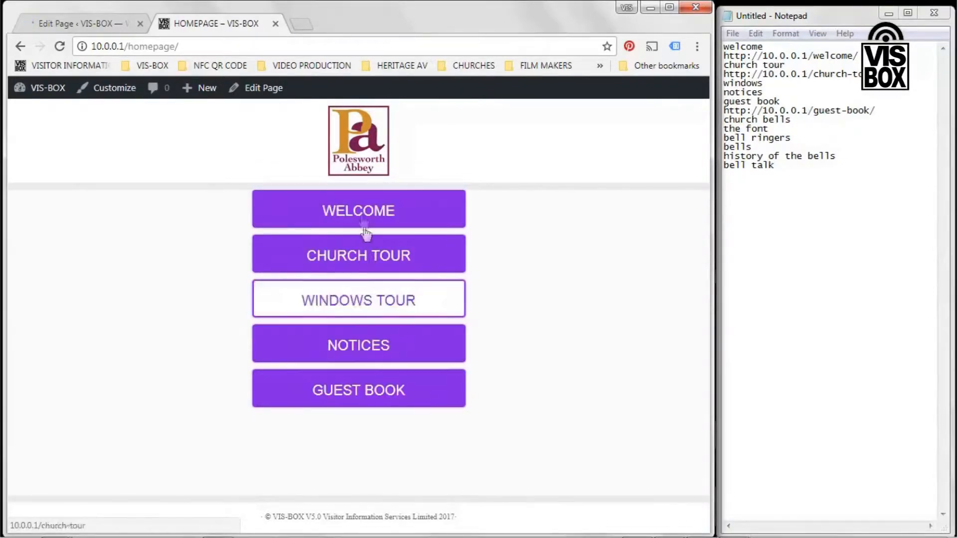
{"action": "left_click", "coordinate": [360, 212]}
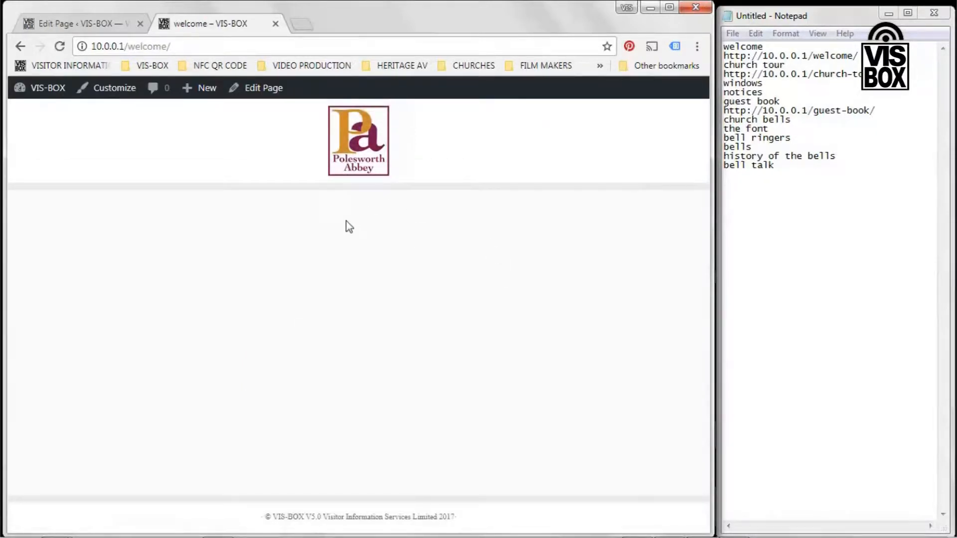
- Check the demonstration plan and open the welcome page for editing from the list of pages
{"action": "left_click", "coordinate": [105, 26]}
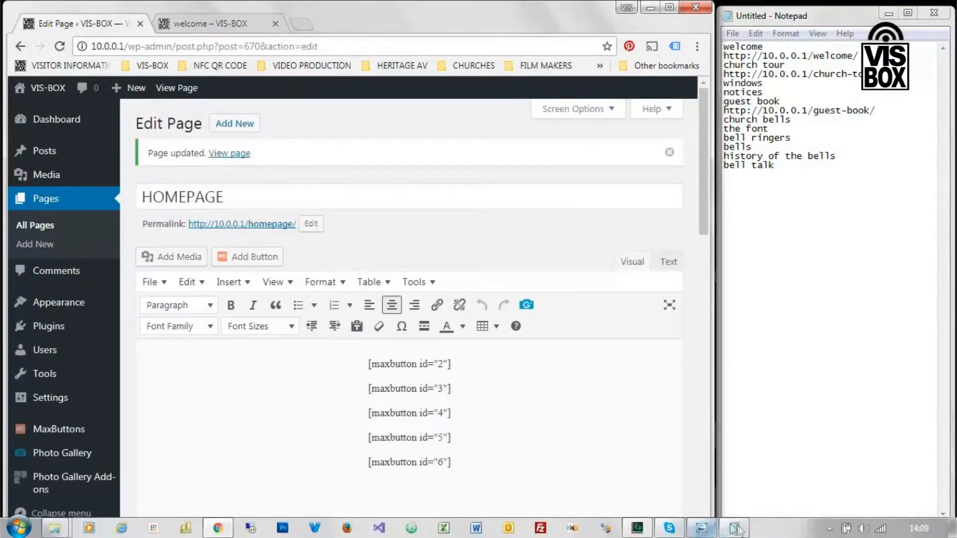
{"action": "left_click", "coordinate": [702, 529]}
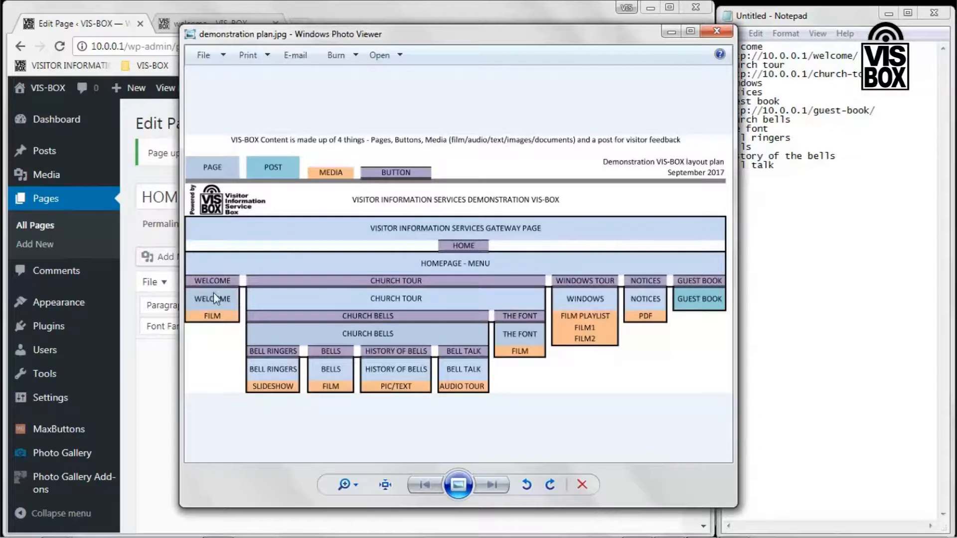
{"action": "left_click", "coordinate": [36, 199]}
{"action": "left_click", "coordinate": [72, 204]}
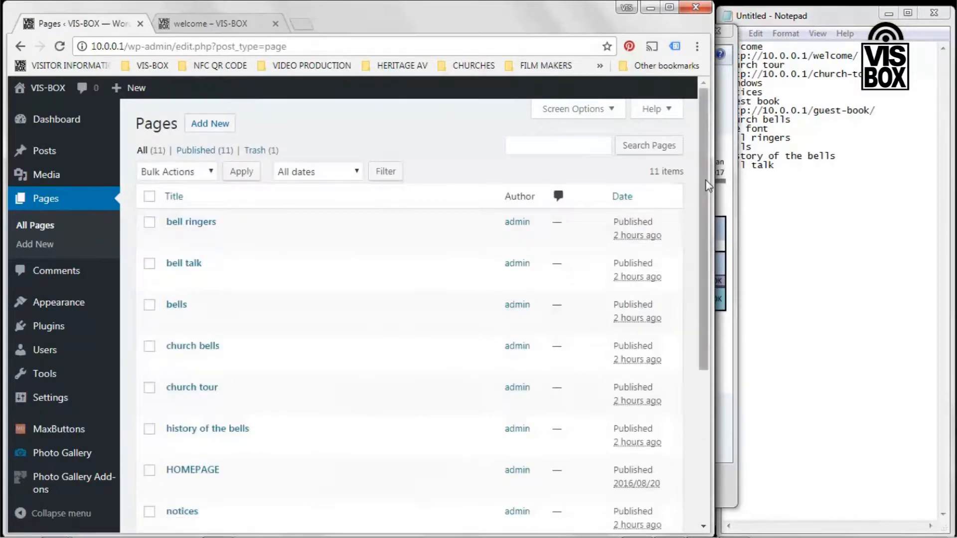
{"action": "scroll", "coordinate": [682, 344], "scroll_direction": "down", "scroll_amount": 5}
{"action": "left_click", "coordinate": [177, 351]}
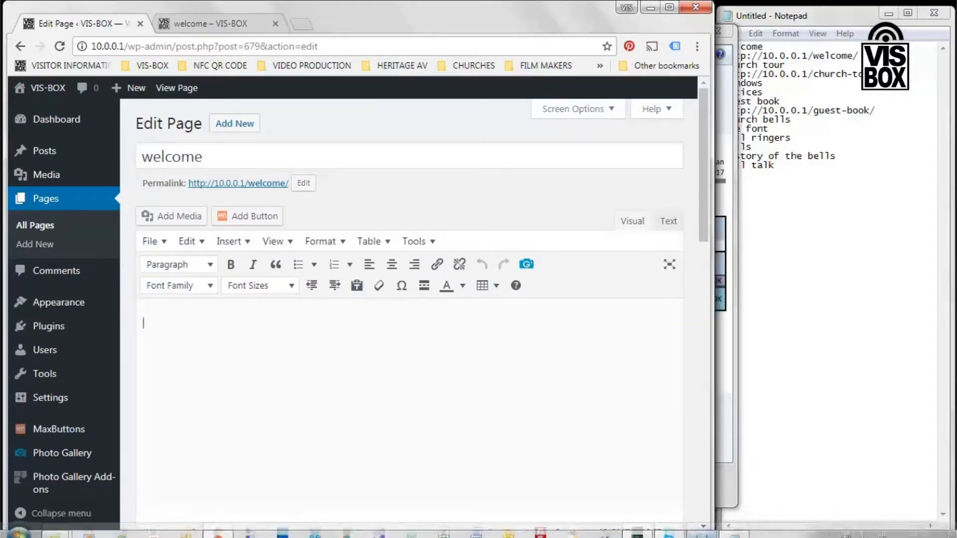
- Check the welcome page's content in the demonstration plan and set centred alignment on a new line below an empty one
{"action": "left_click", "coordinate": [703, 530]}
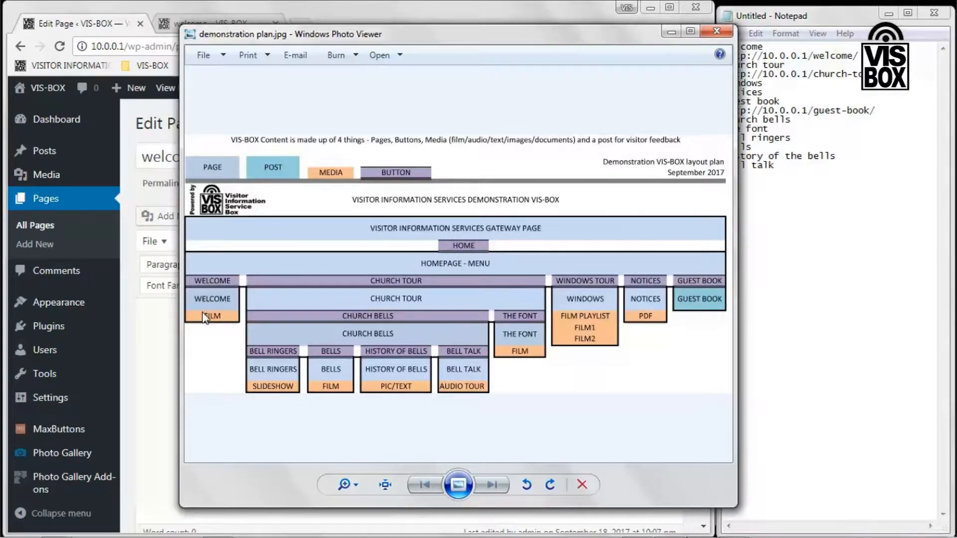
{"action": "left_click", "coordinate": [163, 424]}
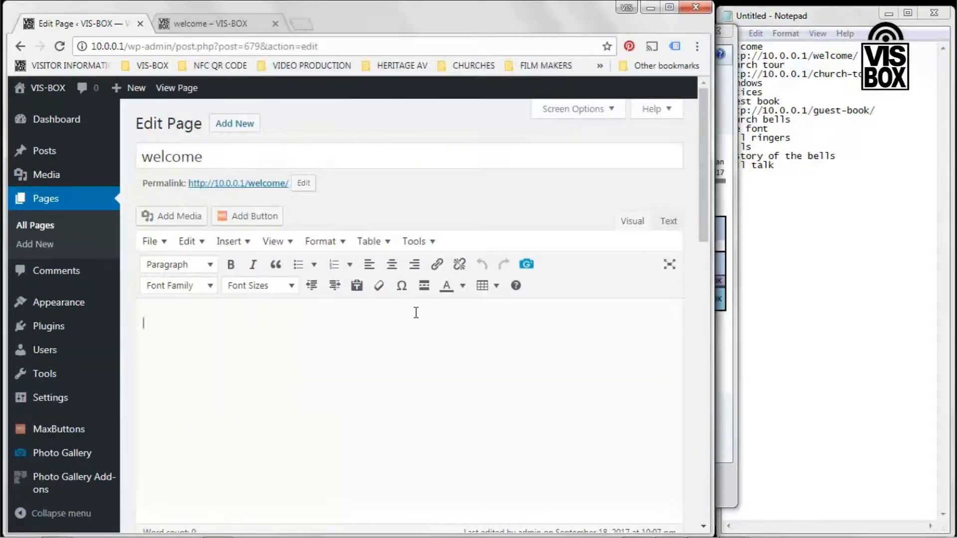
{"action": "left_click", "coordinate": [392, 266]}
{"action": "key", "text": "ctrl+z"}
{"action": "left_click", "coordinate": [392, 264]}
- Insert the HOME MaxButton on the centred line of the welcome page and update the page
{"action": "left_click", "coordinate": [258, 219]}
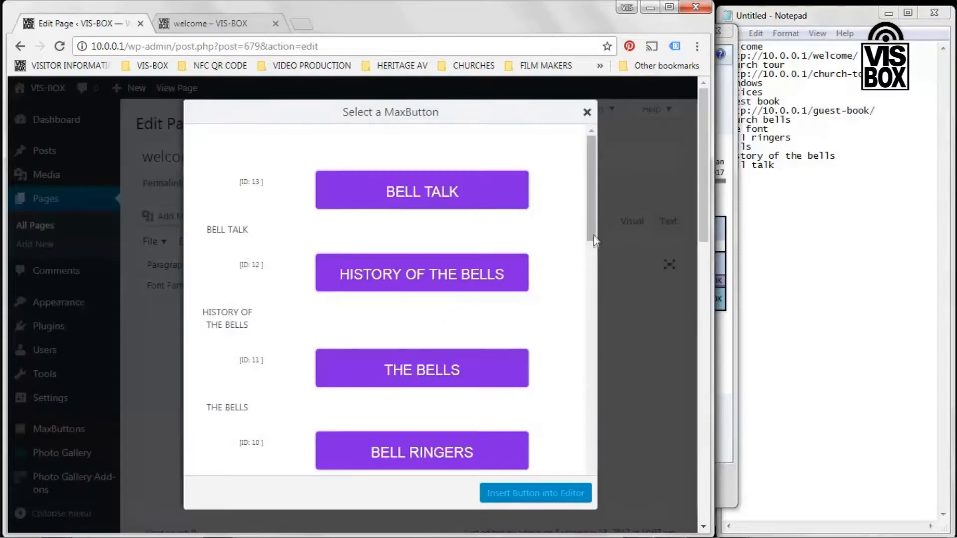
{"action": "left_click_drag", "start_coordinate": [595, 241], "coordinate": [593, 473]}
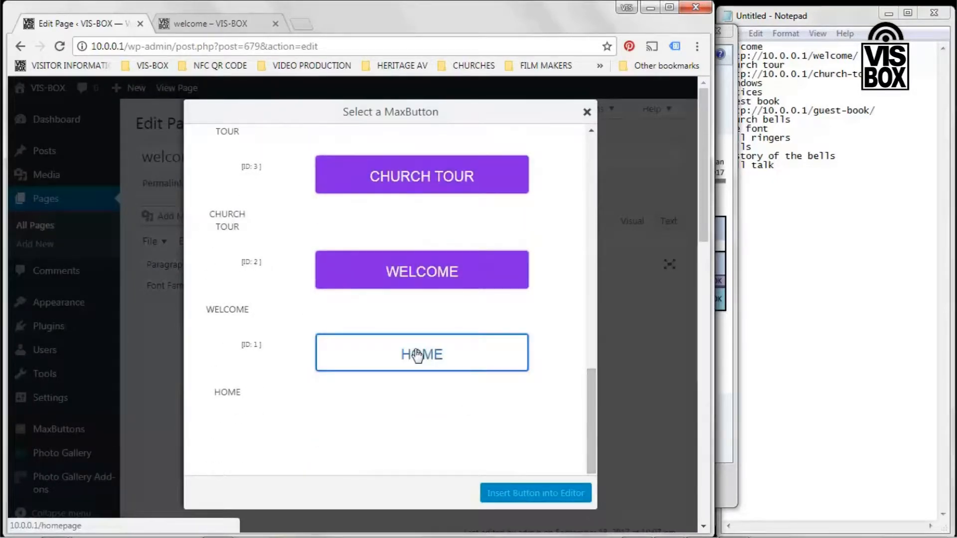
{"action": "left_click", "coordinate": [417, 355]}
{"action": "left_click", "coordinate": [538, 493]}
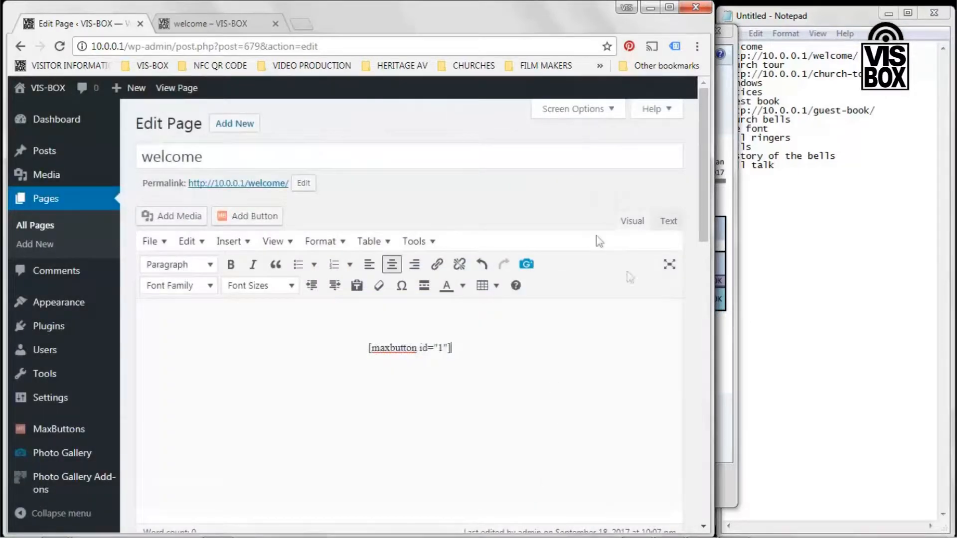
{"action": "left_click_drag", "start_coordinate": [704, 220], "coordinate": [689, 443]}
{"action": "left_click", "coordinate": [652, 203]}
- Consult the demonstration plan and open the church tour page for editing from the list of pages
{"action": "mouse_move", "coordinate": [705, 531]}
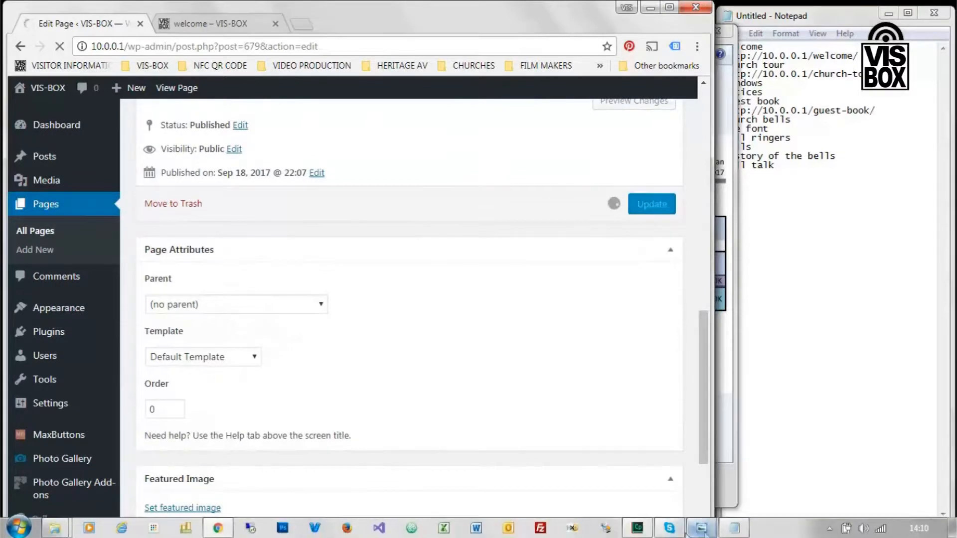
{"action": "left_click", "coordinate": [703, 529]}
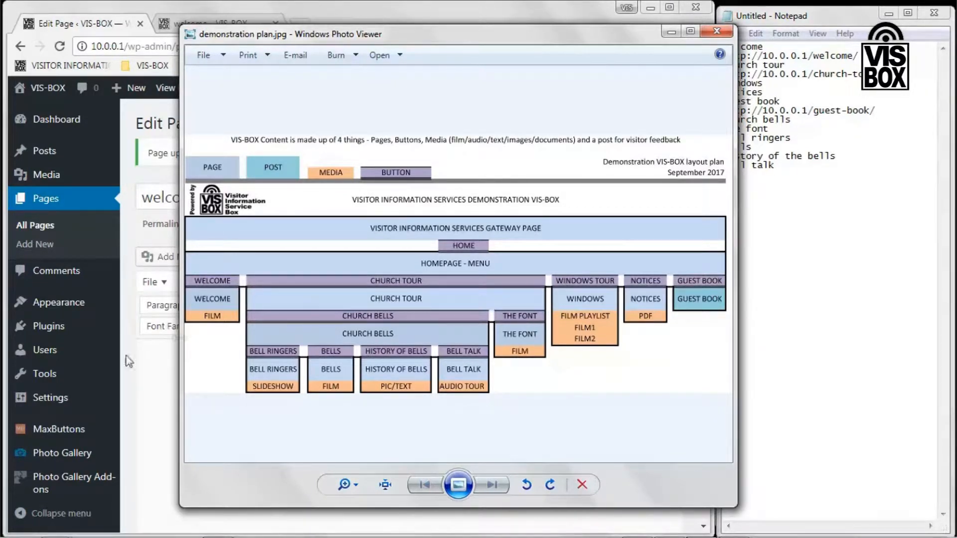
{"action": "left_click", "coordinate": [34, 225]}
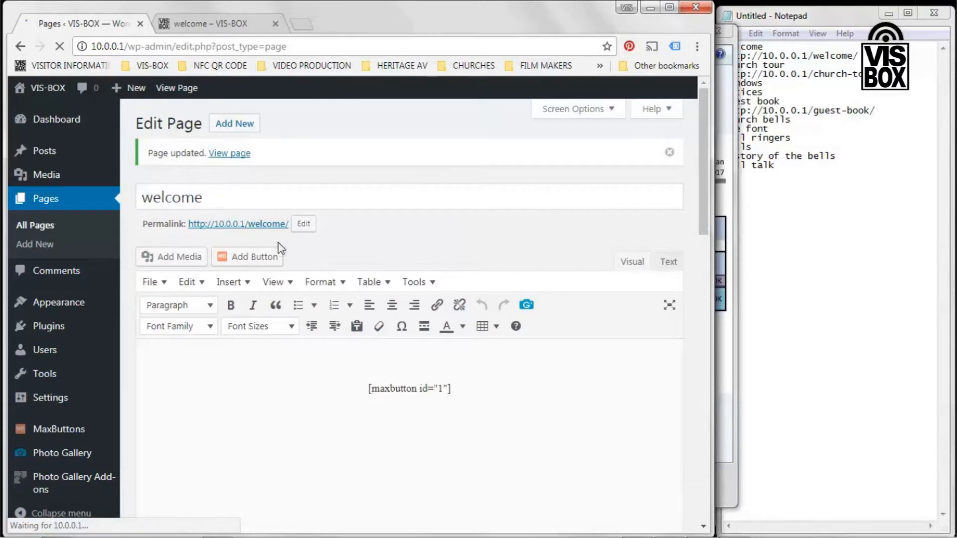
{"action": "scroll", "coordinate": [216, 349], "scroll_direction": "down", "scroll_amount": 2}
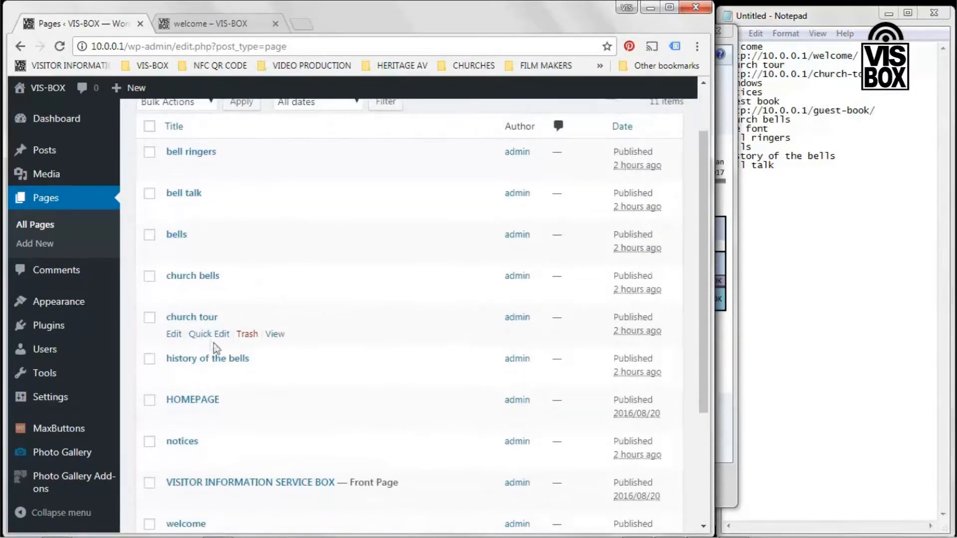
{"action": "left_click", "coordinate": [195, 319]}
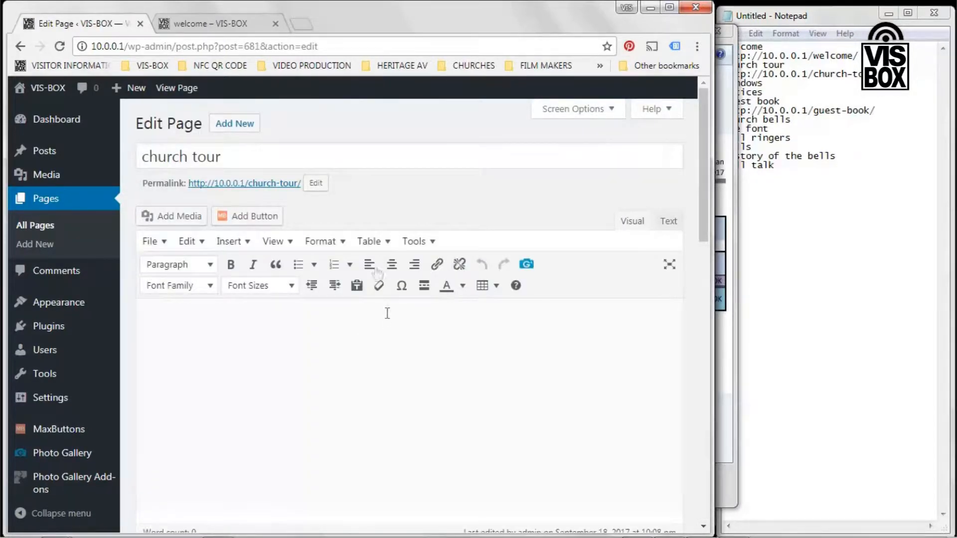
- Set centred alignment in the church tour page's content and insert the CHURCH TOUR MaxButton
{"action": "left_click", "coordinate": [391, 264]}
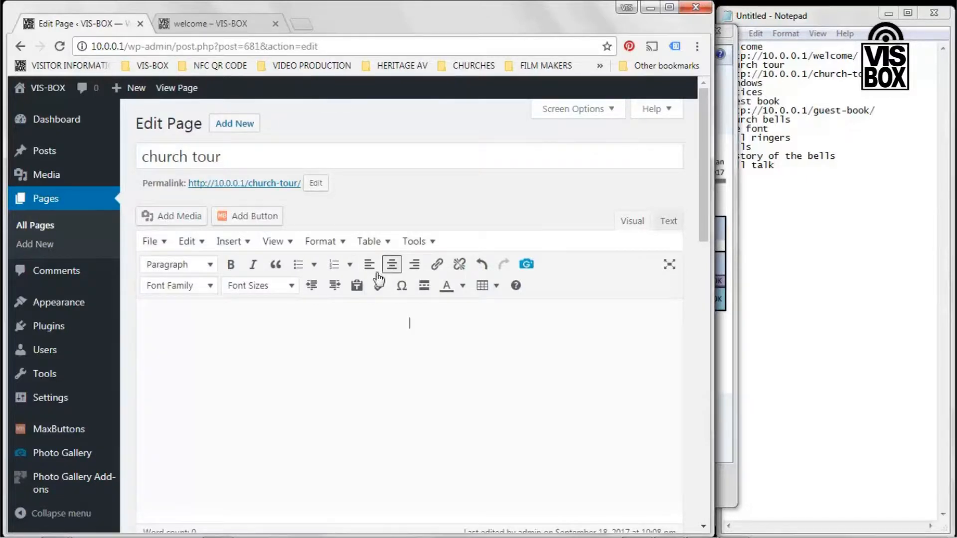
{"action": "left_click", "coordinate": [253, 215]}
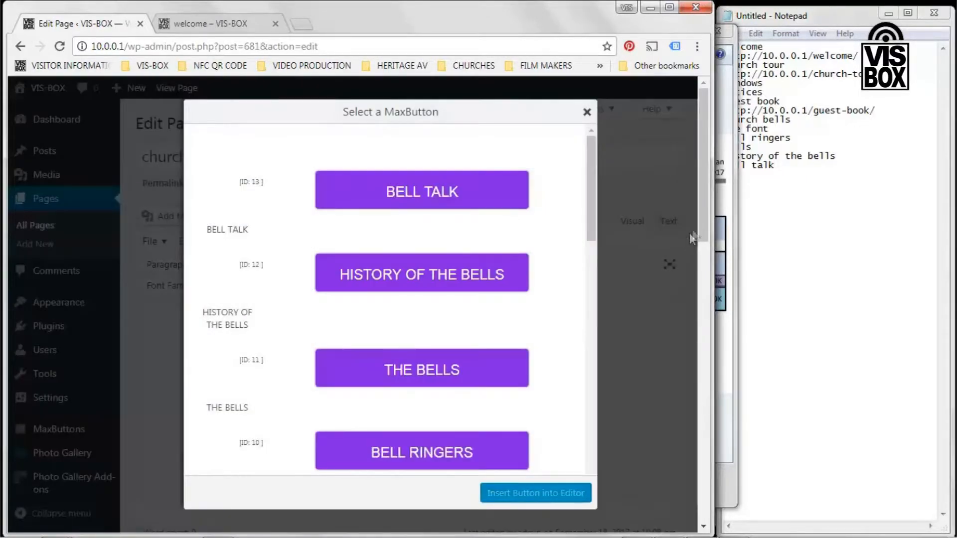
{"action": "left_click_drag", "start_coordinate": [702, 226], "coordinate": [684, 314]}
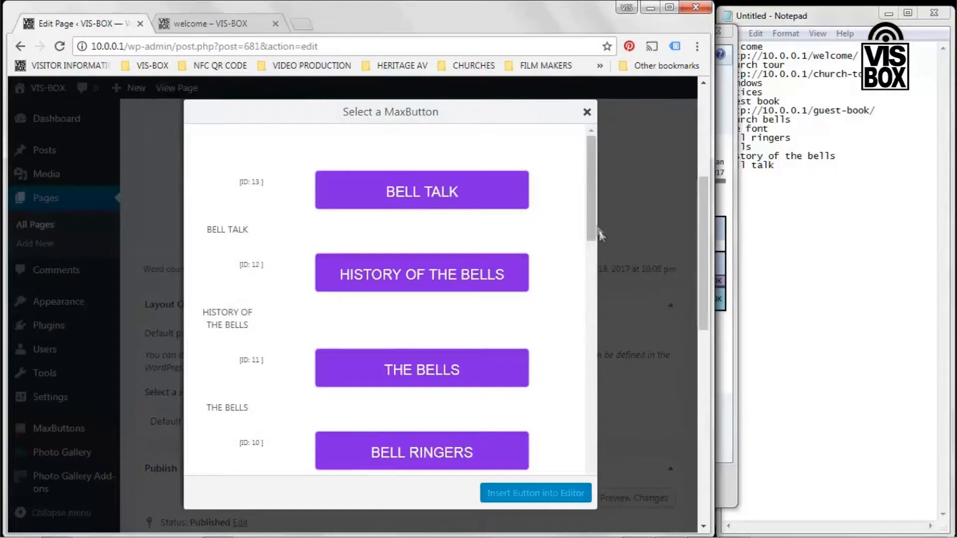
{"action": "left_click_drag", "start_coordinate": [593, 242], "coordinate": [592, 395]}
{"action": "left_click", "coordinate": [437, 395]}
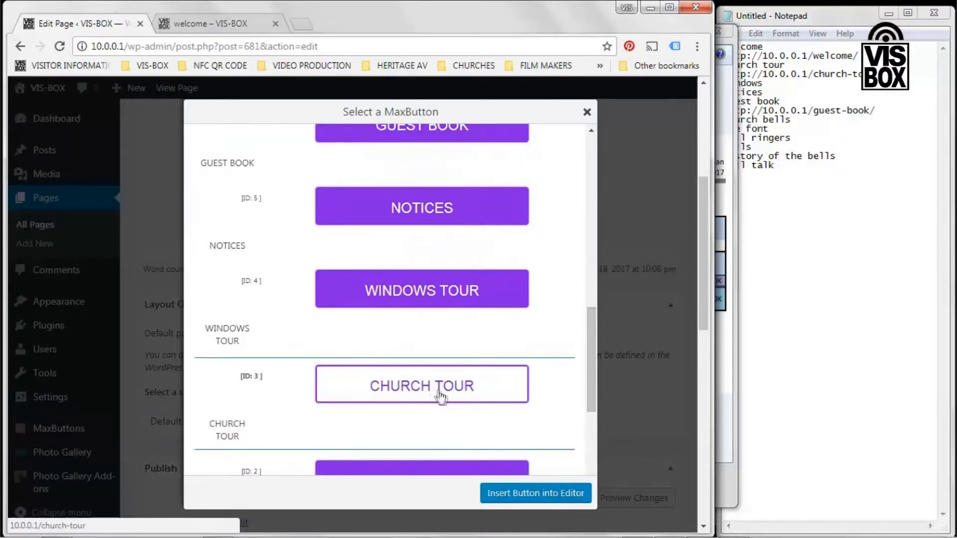
{"action": "left_click", "coordinate": [536, 492]}
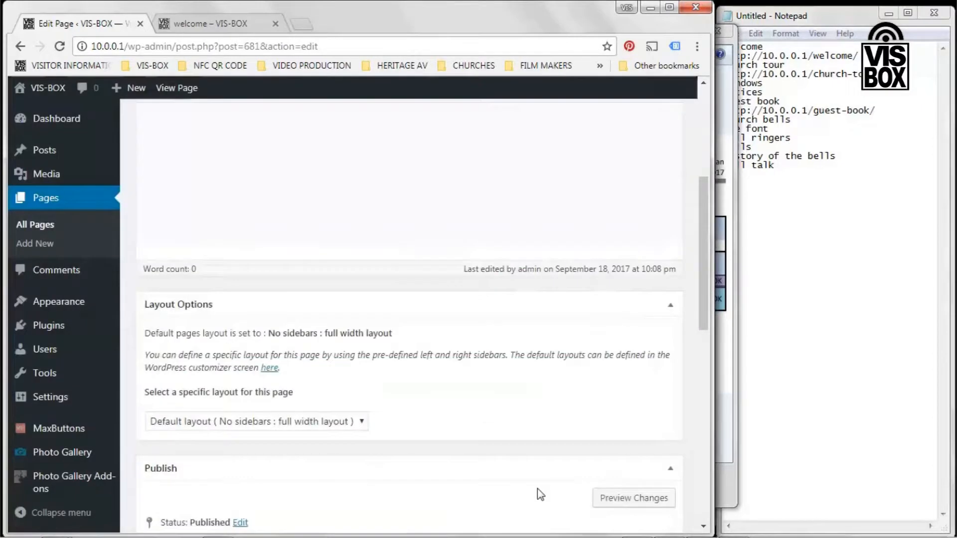
{"action": "scroll", "coordinate": [554, 298], "scroll_direction": "up", "scroll_amount": 4}
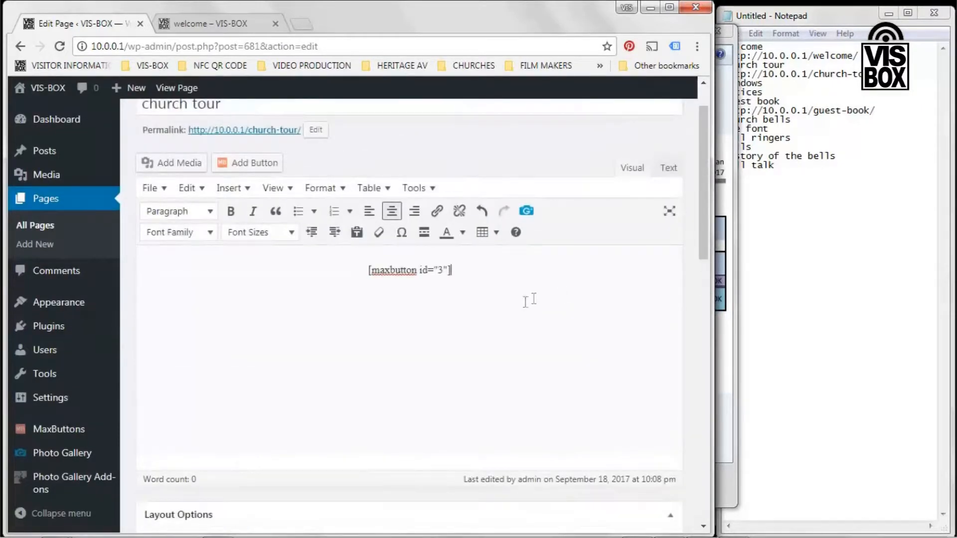
- Insert THE FONT MaxButton on a new centred line below the first button shortcode of the church tour page
{"action": "left_click", "coordinate": [477, 287]}
{"action": "key", "text": "Return"}
{"action": "left_click", "coordinate": [234, 167]}
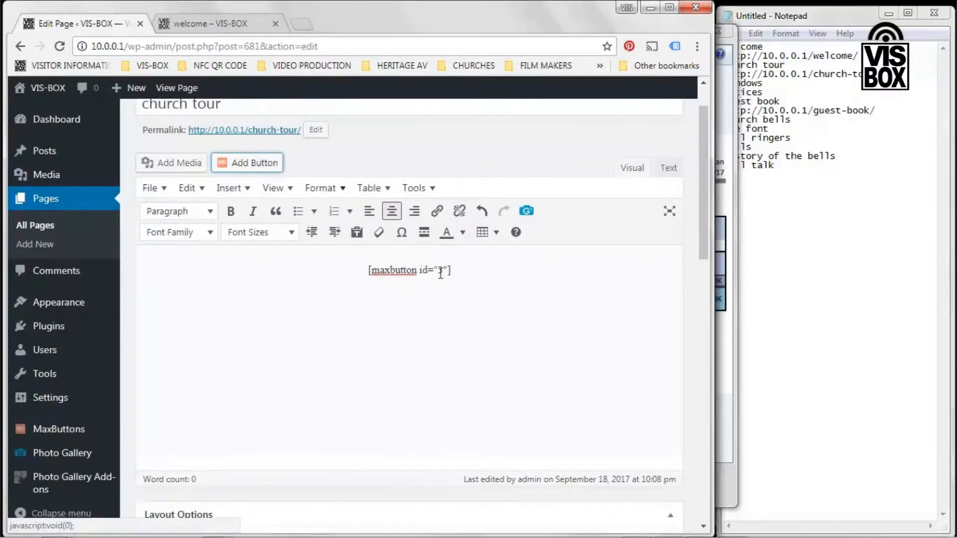
{"action": "scroll", "coordinate": [581, 337], "scroll_direction": "down", "scroll_amount": 7}
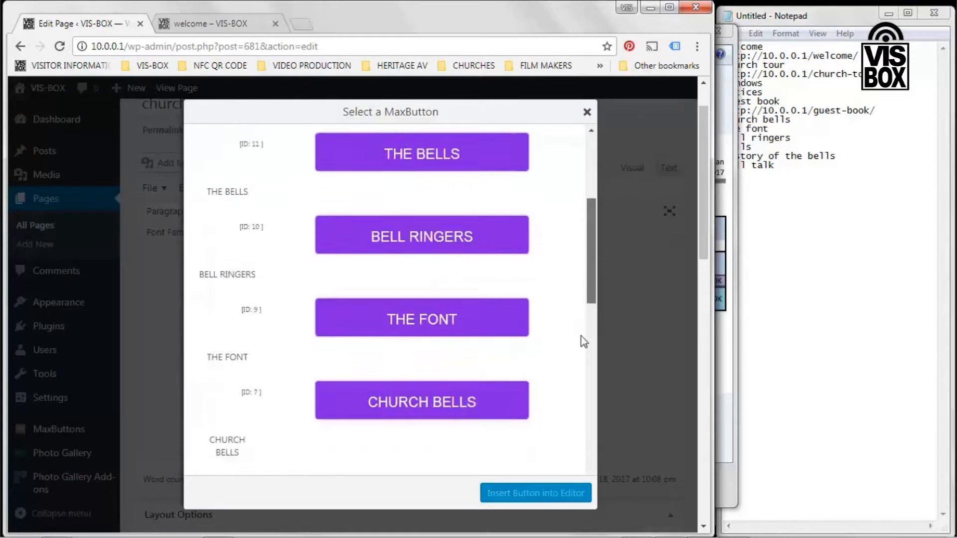
{"action": "scroll", "coordinate": [573, 322], "scroll_direction": "up", "scroll_amount": 1}
{"action": "left_click", "coordinate": [427, 230]}
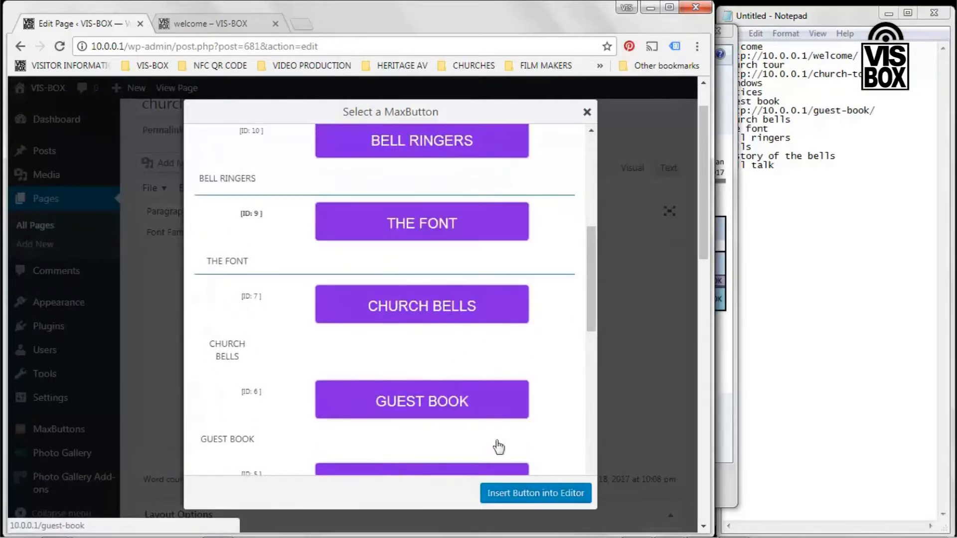
{"action": "left_click", "coordinate": [524, 493]}
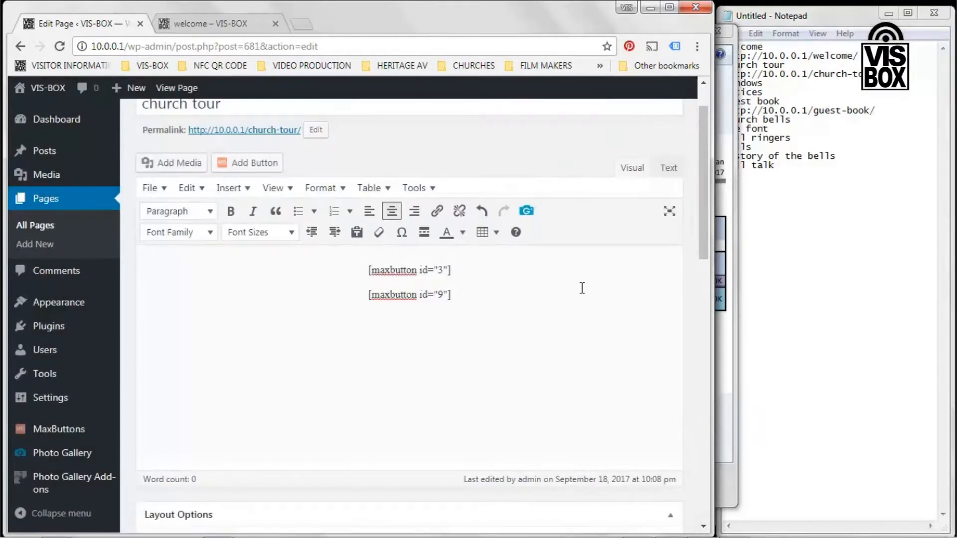
- Insert the HOME MaxButton on a new line below THE FONT button and update the church tour page
{"action": "left_click_drag", "start_coordinate": [702, 248], "coordinate": [704, 223]}
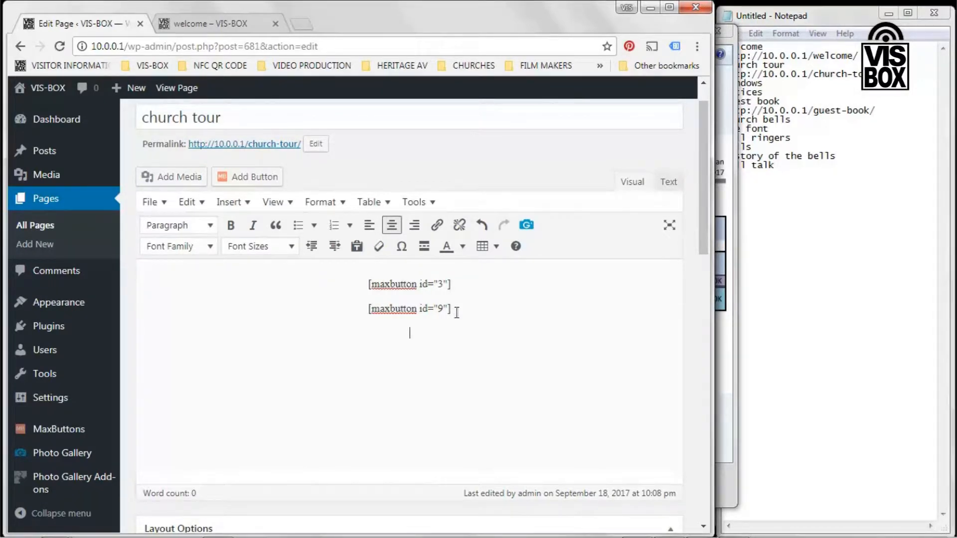
{"action": "left_click", "coordinate": [254, 177]}
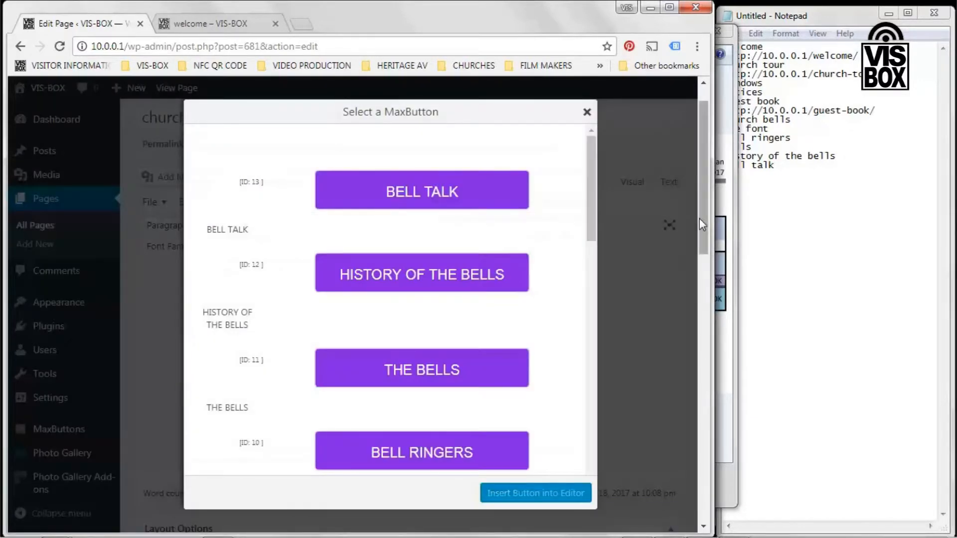
{"action": "left_click_drag", "start_coordinate": [589, 203], "coordinate": [594, 441]}
{"action": "left_click", "coordinate": [438, 357]}
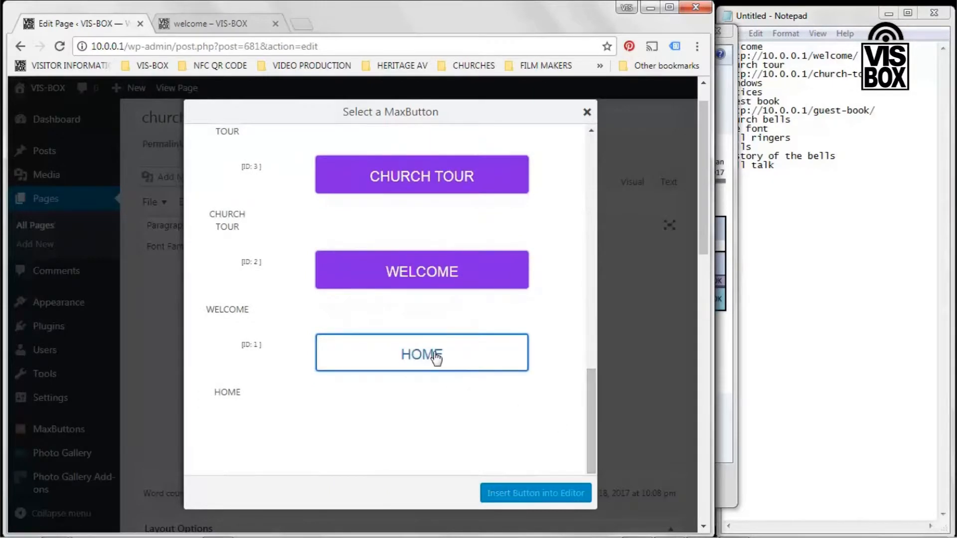
{"action": "left_click", "coordinate": [526, 493]}
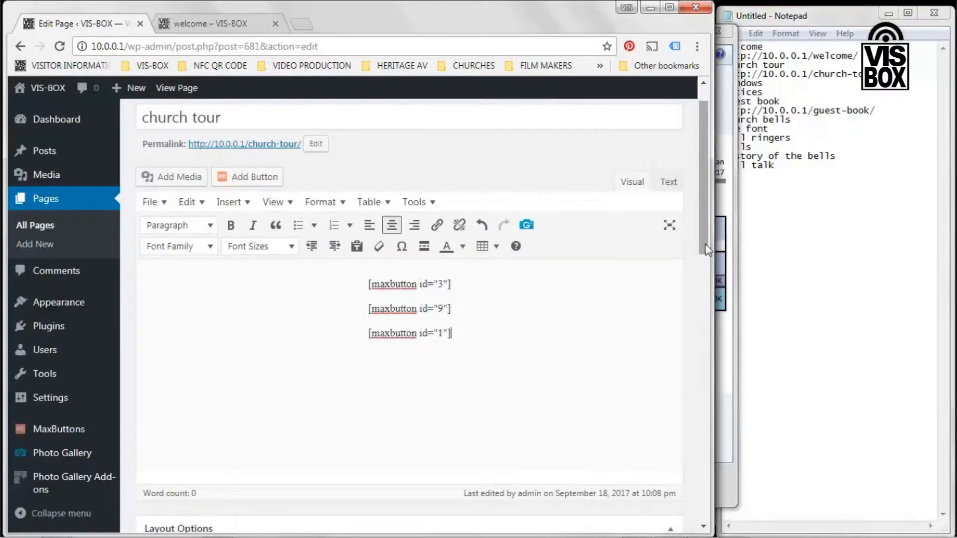
{"action": "left_click_drag", "start_coordinate": [704, 249], "coordinate": [709, 433]}
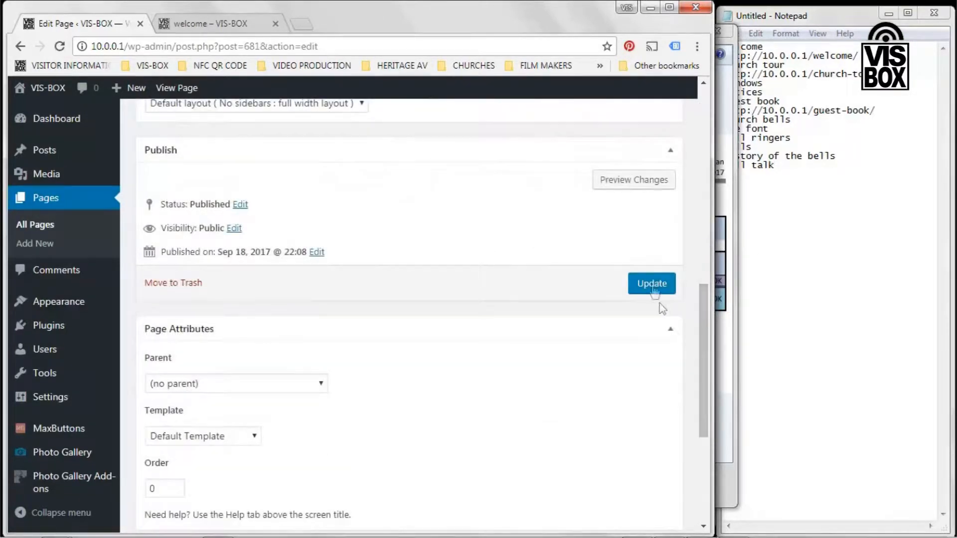
{"action": "left_click", "coordinate": [652, 284]}
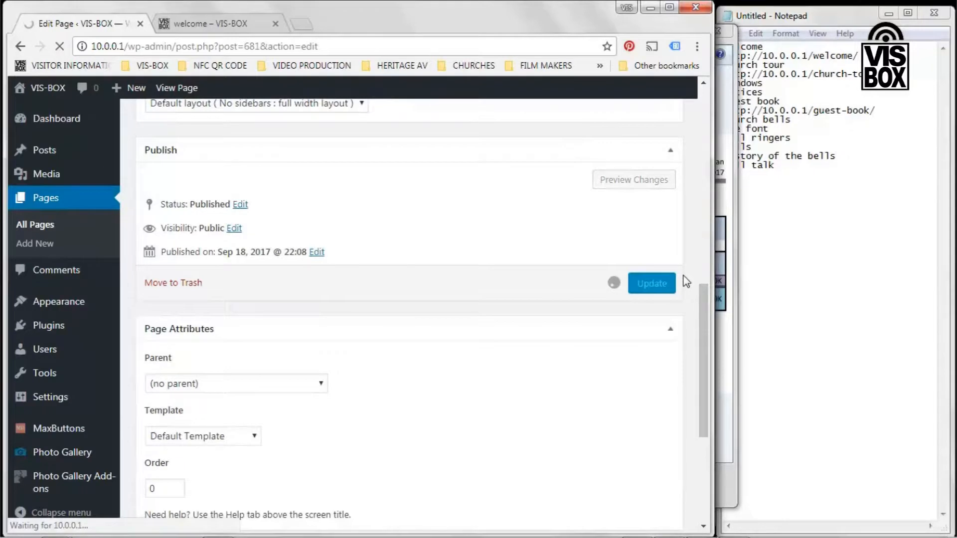
- Consult the demonstration plan and open the windows page for editing from the list of pages
{"action": "mouse_move", "coordinate": [746, 536]}
{"action": "left_click", "coordinate": [702, 528]}
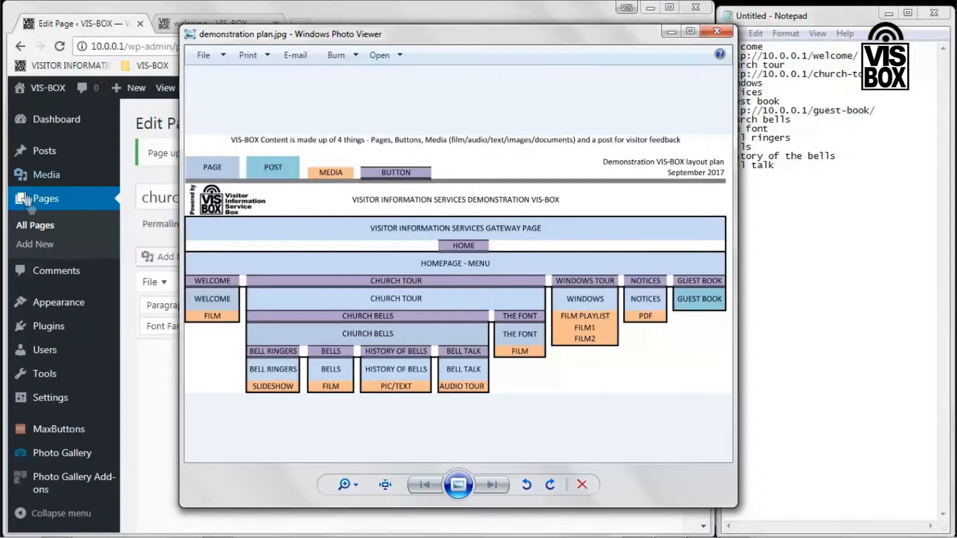
{"action": "left_click", "coordinate": [44, 227]}
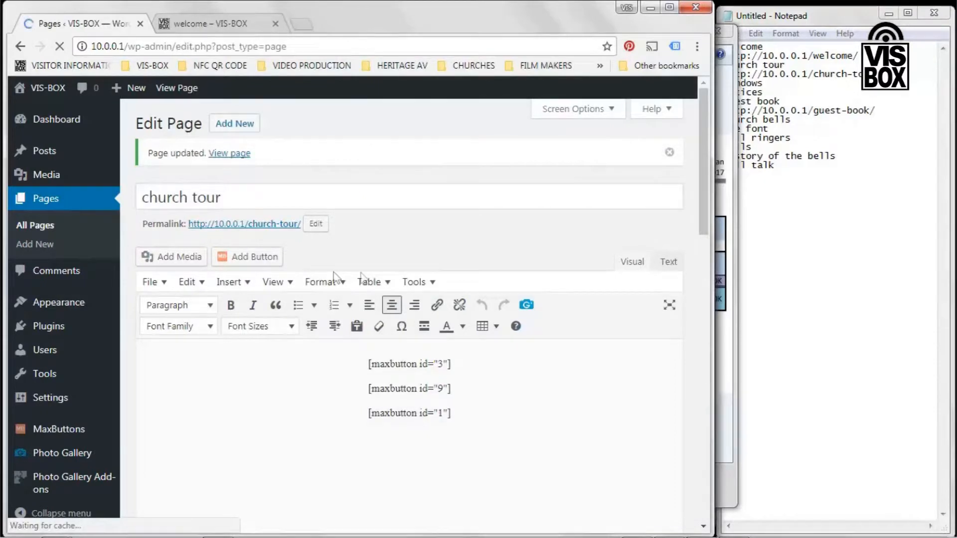
{"action": "scroll", "coordinate": [695, 344], "scroll_direction": "down", "scroll_amount": 3}
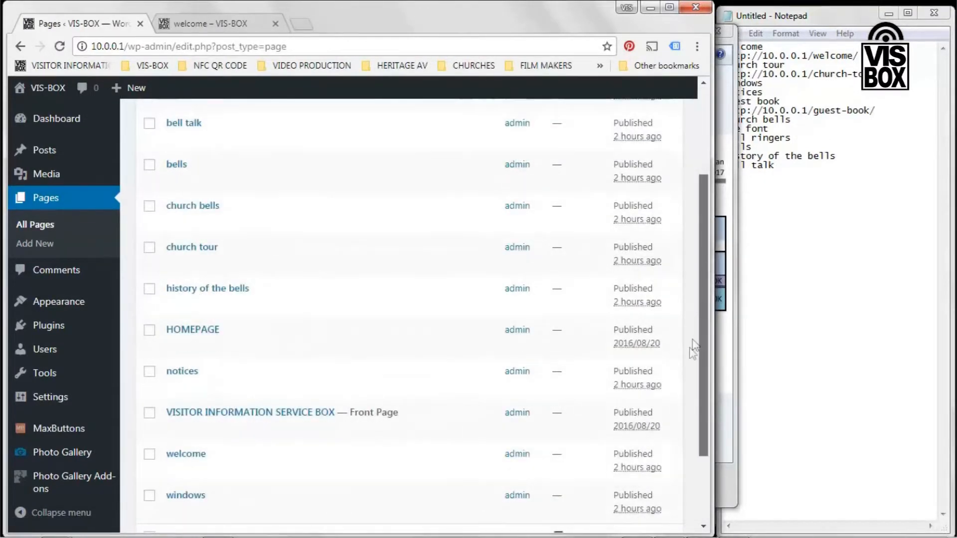
{"action": "scroll", "coordinate": [696, 344], "scroll_direction": "down", "scroll_amount": 2}
{"action": "left_click", "coordinate": [180, 394]}
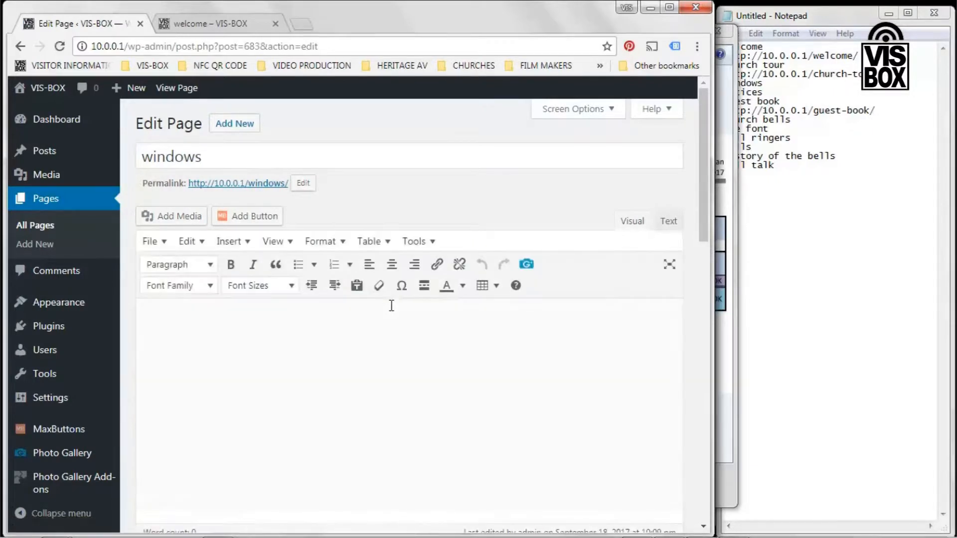
- Insert a centred HOME MaxButton into the windows page and update the page
{"action": "left_click", "coordinate": [392, 264]}
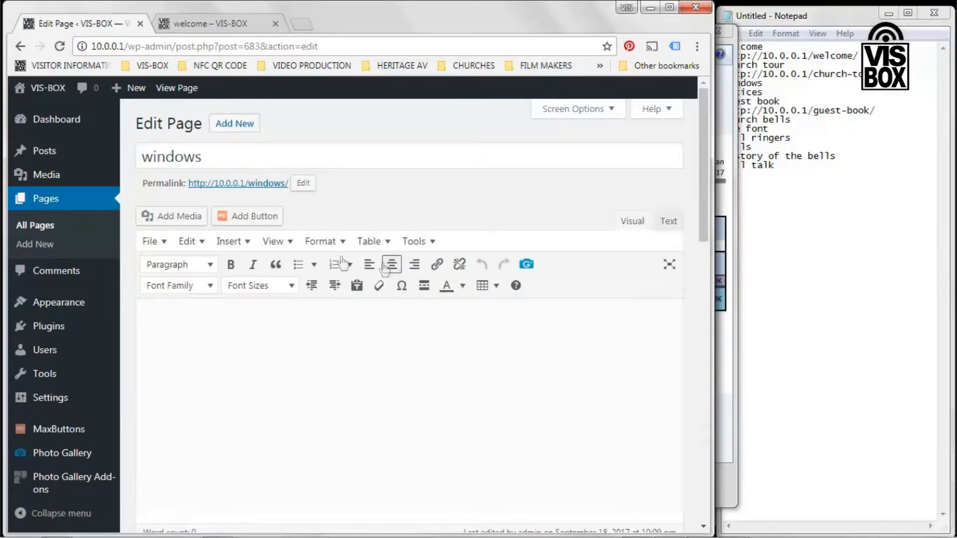
{"action": "left_click", "coordinate": [248, 216]}
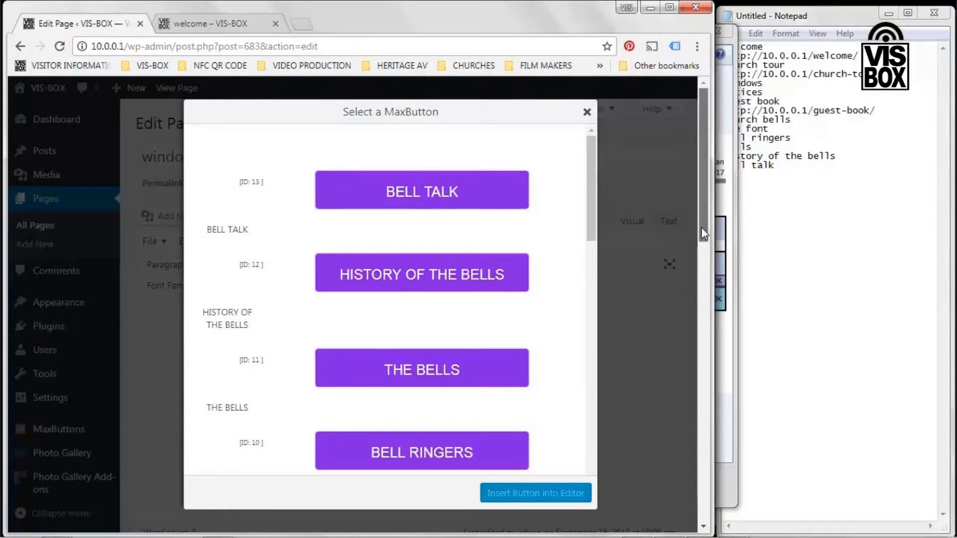
{"action": "left_click_drag", "start_coordinate": [586, 227], "coordinate": [589, 479]}
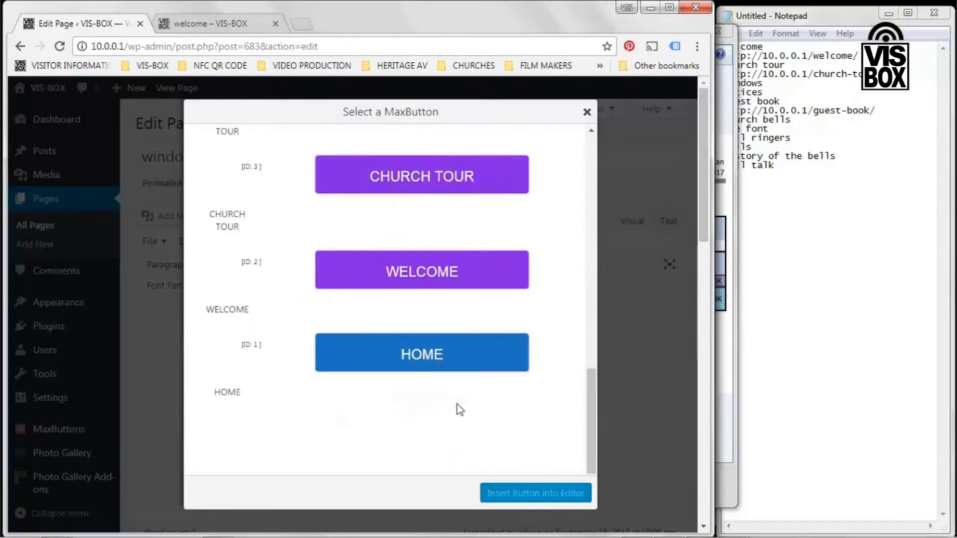
{"action": "left_click", "coordinate": [451, 360]}
{"action": "left_click", "coordinate": [533, 493]}
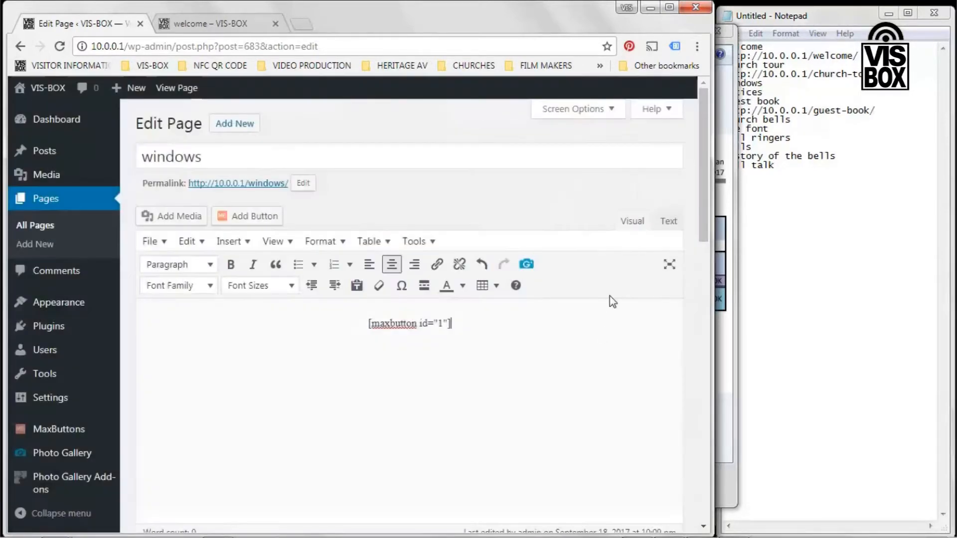
{"action": "scroll", "coordinate": [668, 299], "scroll_direction": "down", "scroll_amount": 10}
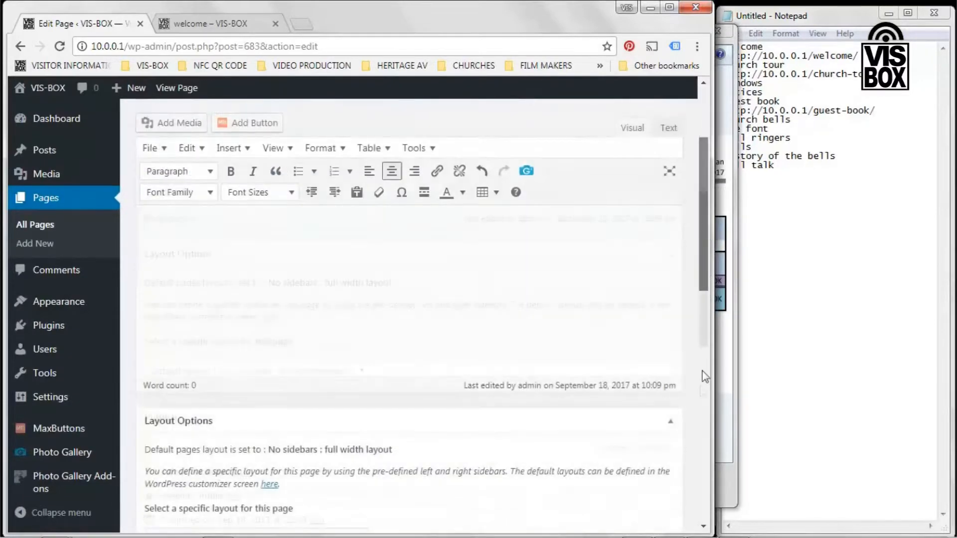
{"action": "left_click", "coordinate": [653, 353]}
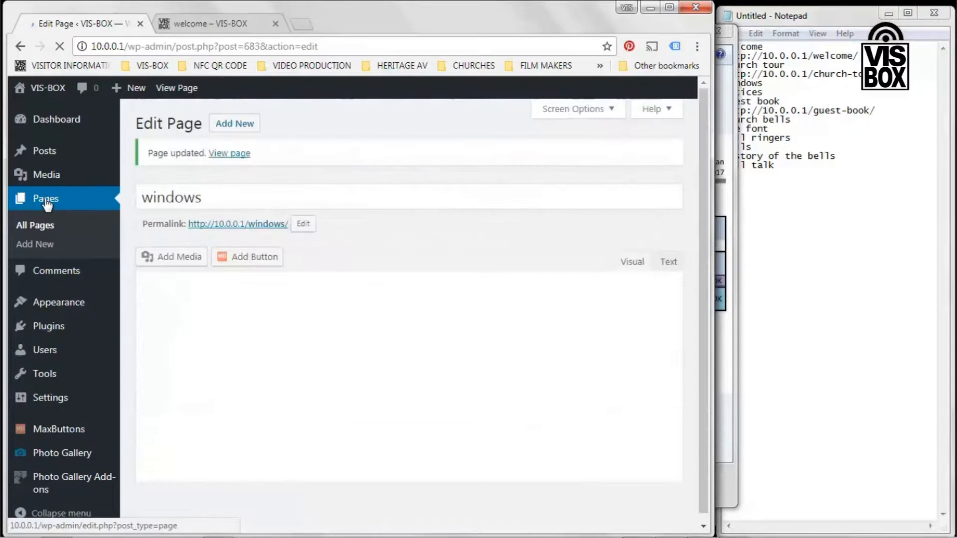
- Return to the list of pages and open the notices page for editing
{"action": "left_click", "coordinate": [47, 202]}
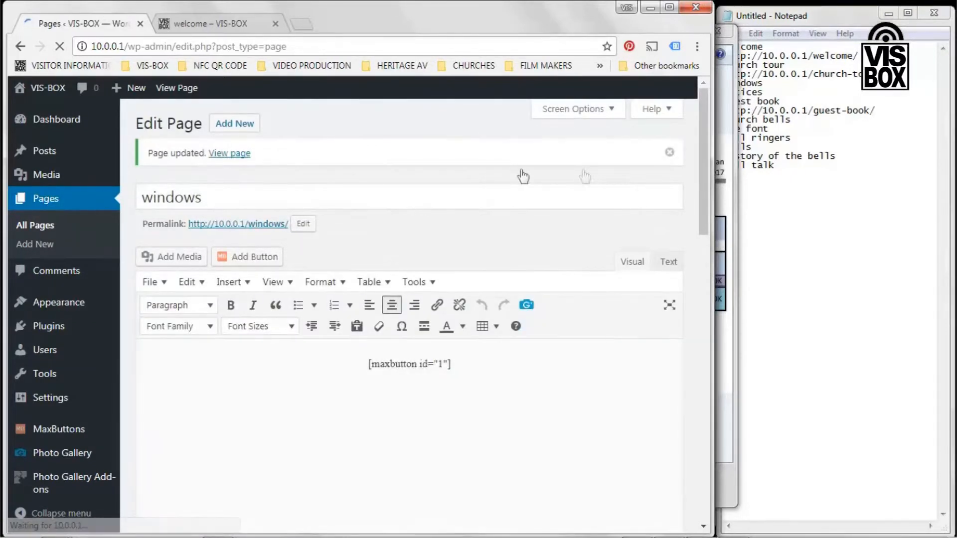
{"action": "left_click_drag", "start_coordinate": [707, 178], "coordinate": [704, 290]}
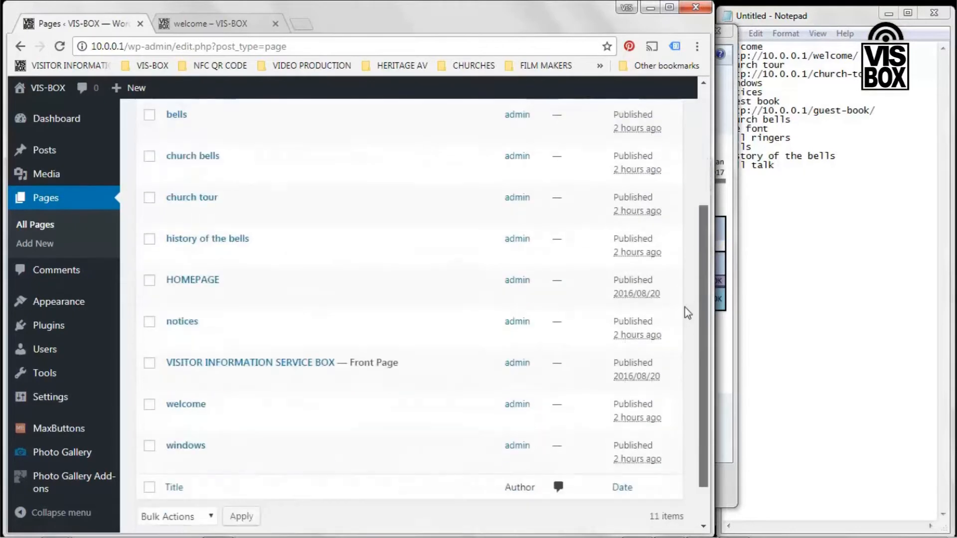
{"action": "left_click", "coordinate": [183, 335]}
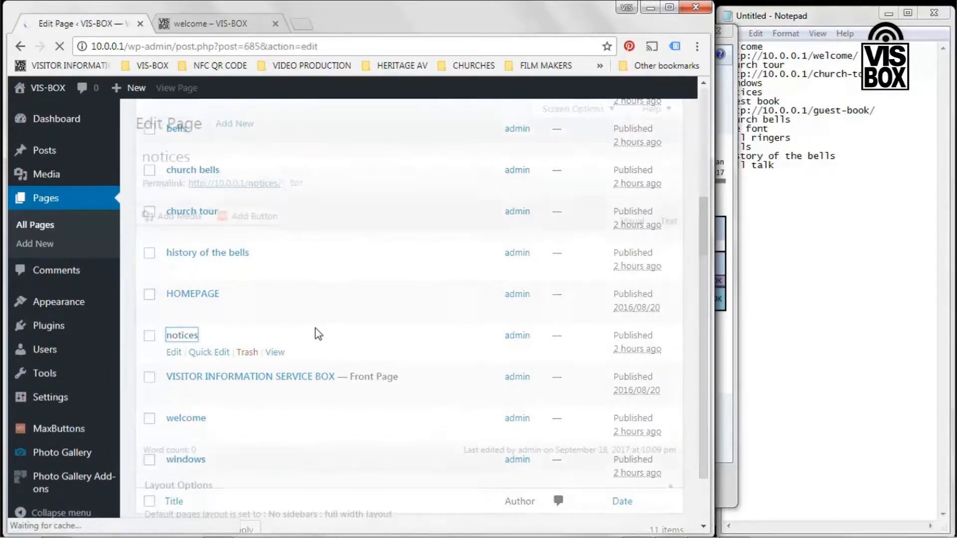
- Set centred alignment in the notices page's content and insert the HOME MaxButton
{"action": "left_click", "coordinate": [392, 264]}
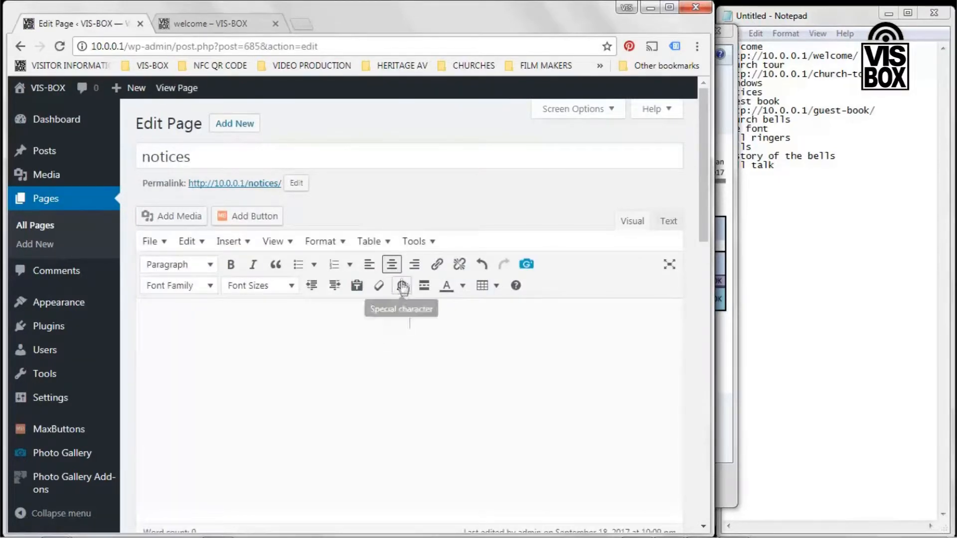
{"action": "left_click", "coordinate": [247, 215]}
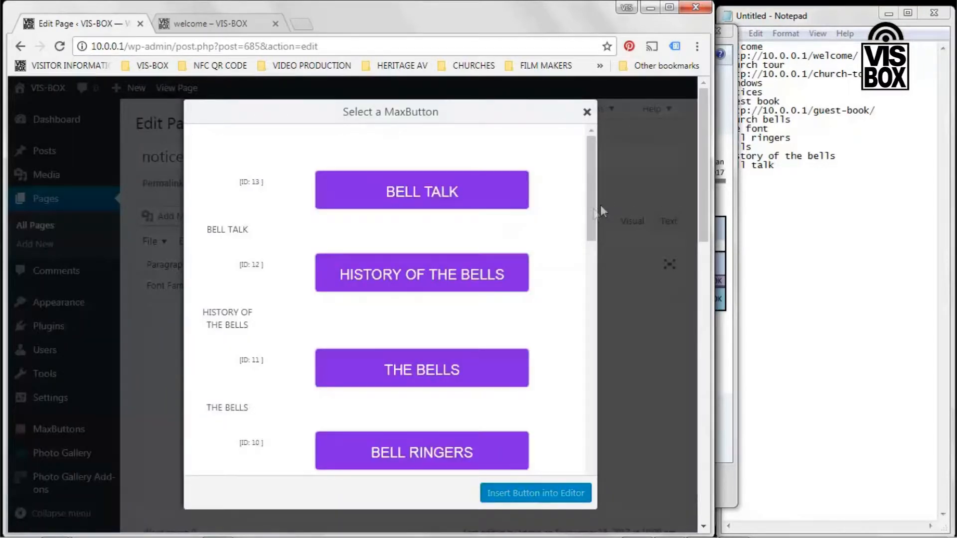
{"action": "left_click_drag", "start_coordinate": [590, 212], "coordinate": [583, 463]}
{"action": "left_click", "coordinate": [447, 362]}
{"action": "left_click", "coordinate": [530, 494]}
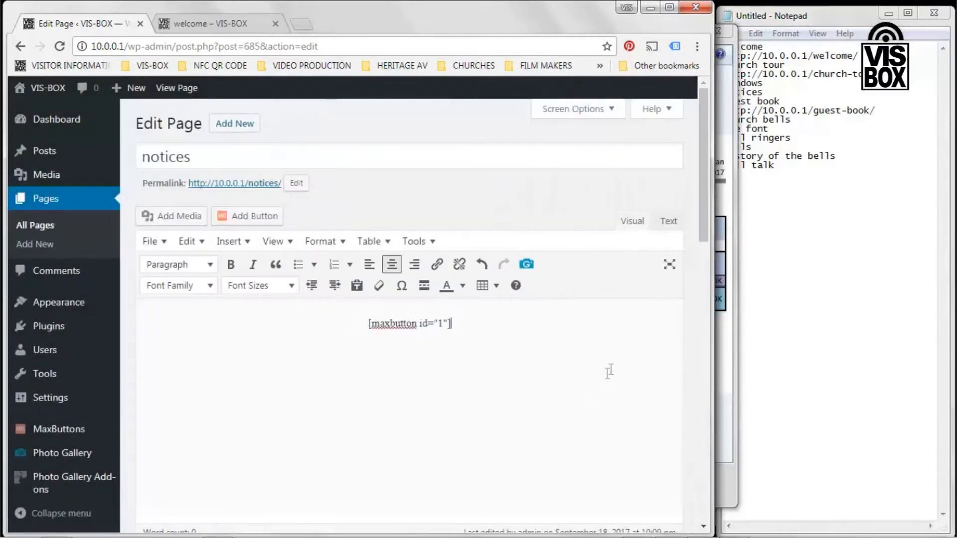
- Add an empty line above the HOME button shortcode and update the notices page
{"action": "left_click", "coordinate": [363, 323]}
{"action": "key", "text": "Return"}
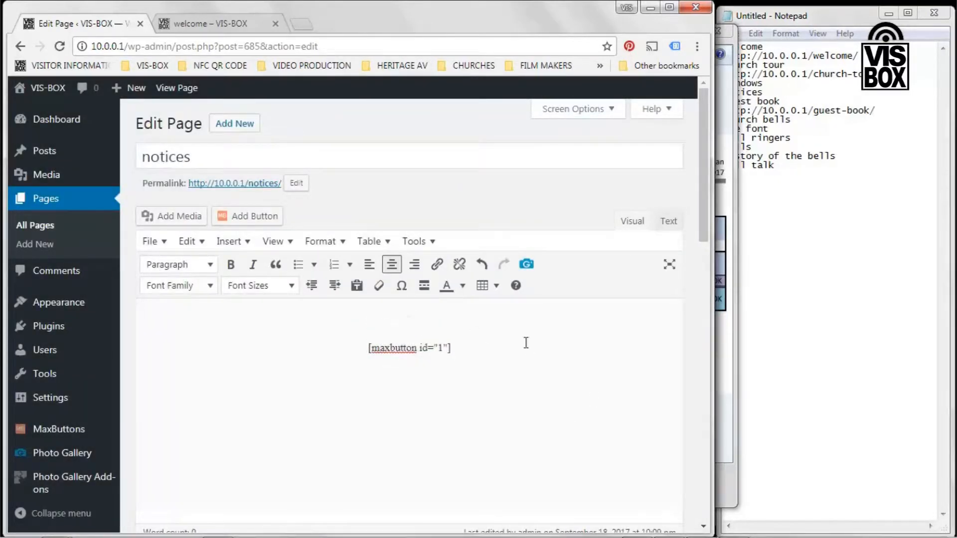
{"action": "scroll", "coordinate": [701, 349], "scroll_direction": "down", "scroll_amount": 10}
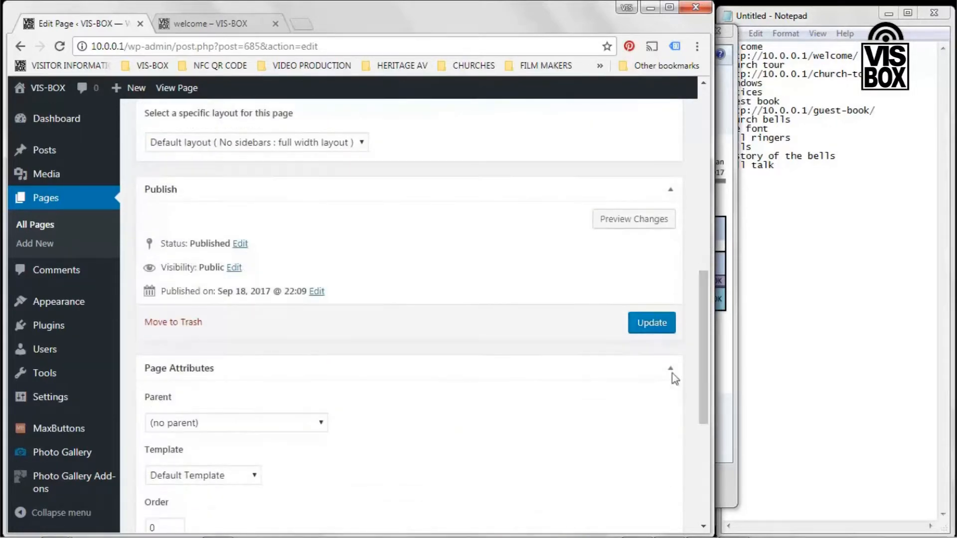
{"action": "left_click", "coordinate": [648, 323]}
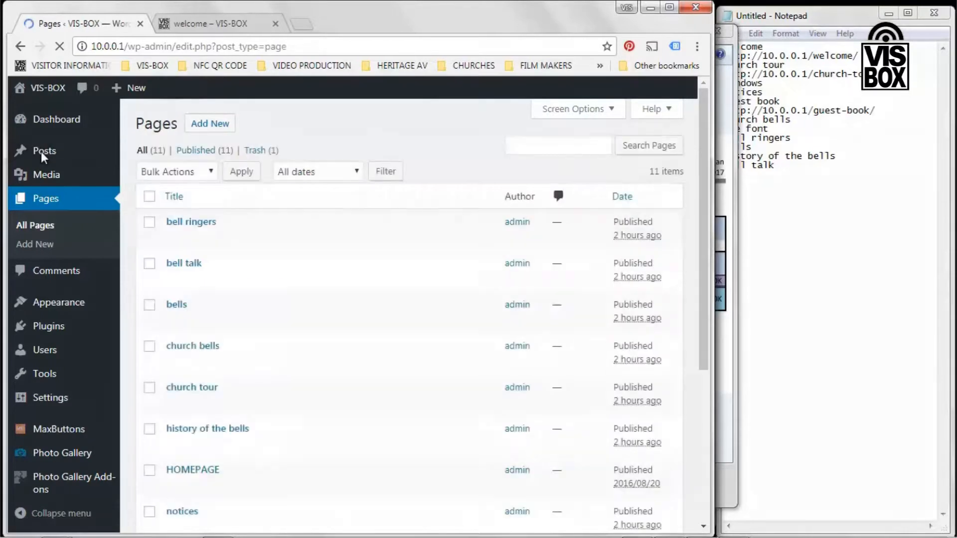
- Open the guest book post, insert a centred HOME MaxButton into its content and update the post
{"action": "left_click", "coordinate": [44, 153]}
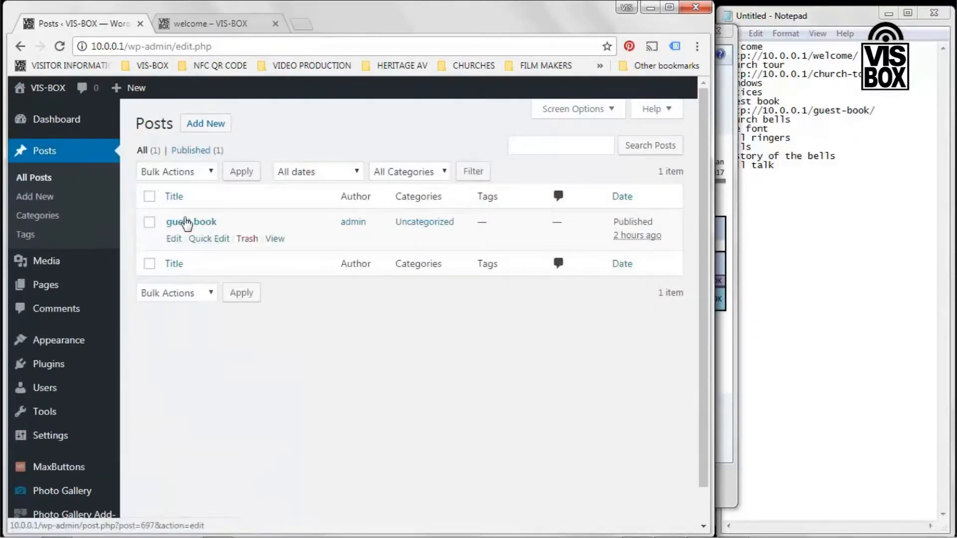
{"action": "left_click", "coordinate": [186, 222]}
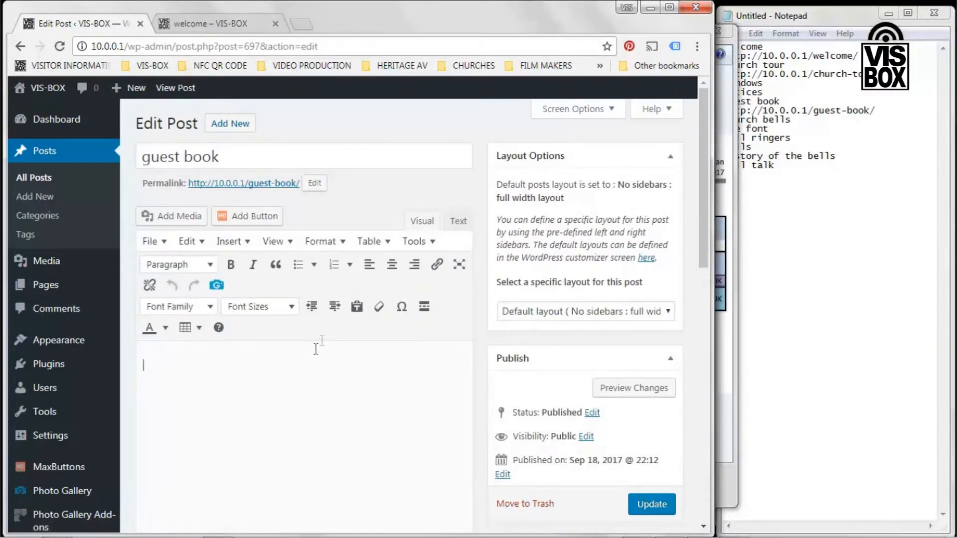
{"action": "left_click", "coordinate": [391, 264]}
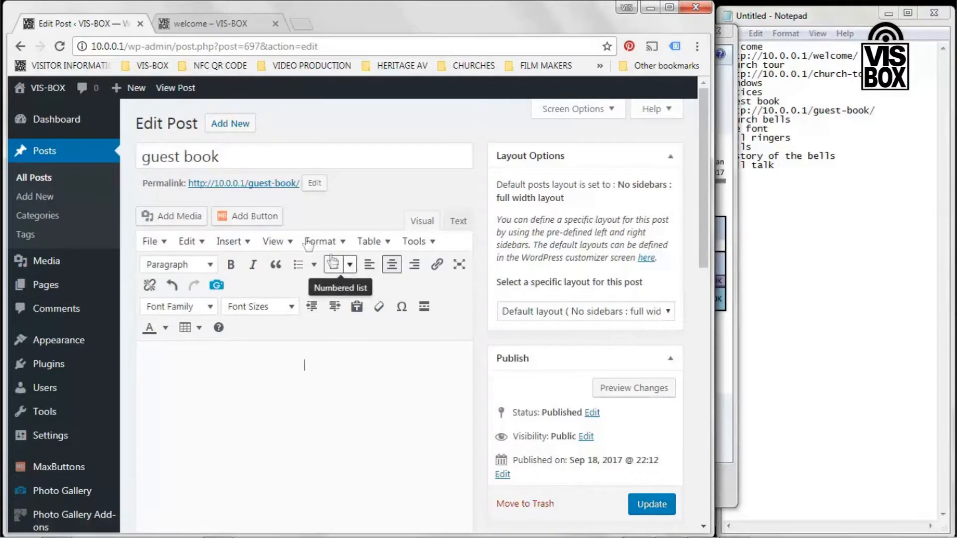
{"action": "left_click", "coordinate": [248, 216]}
{"action": "left_click", "coordinate": [499, 285]}
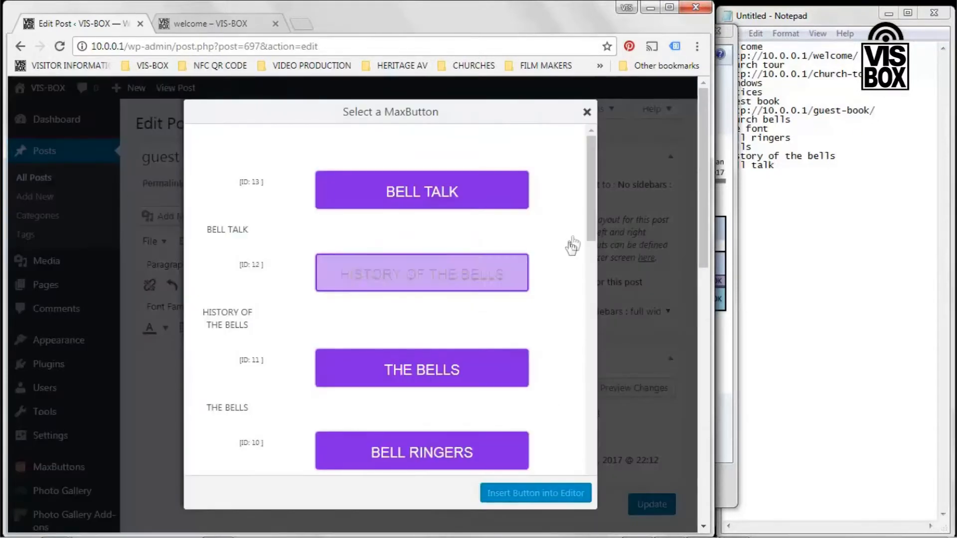
{"action": "left_click_drag", "start_coordinate": [592, 190], "coordinate": [573, 456]}
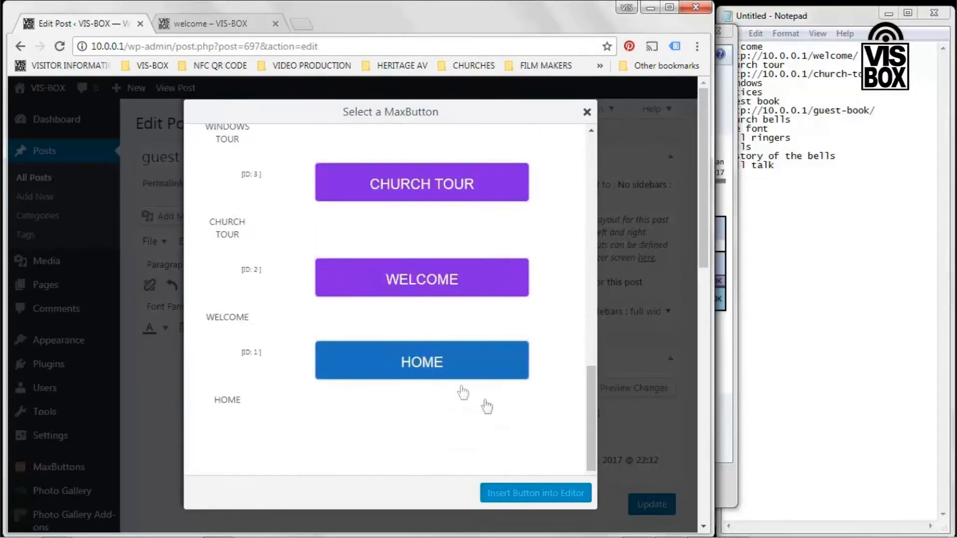
{"action": "left_click", "coordinate": [434, 367]}
{"action": "left_click", "coordinate": [514, 492]}
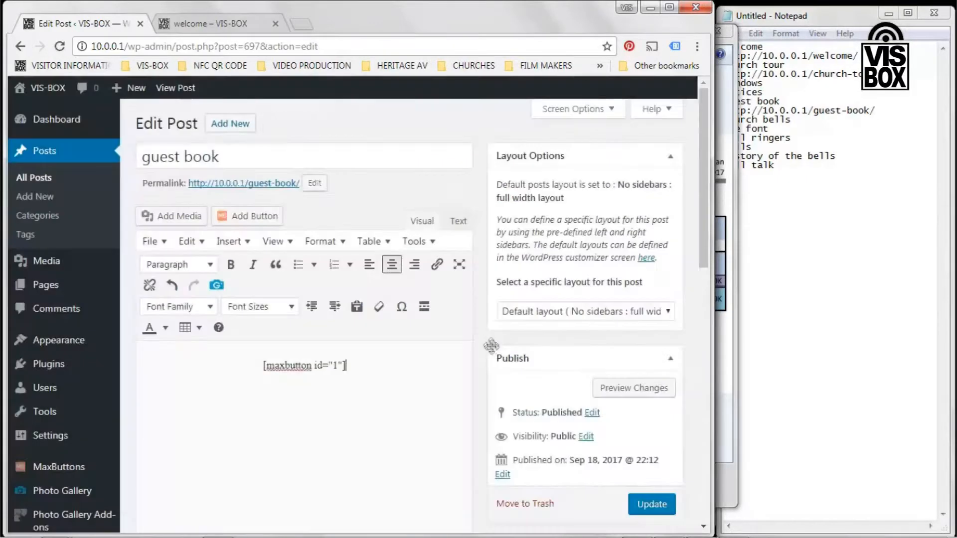
{"action": "left_click", "coordinate": [651, 505]}
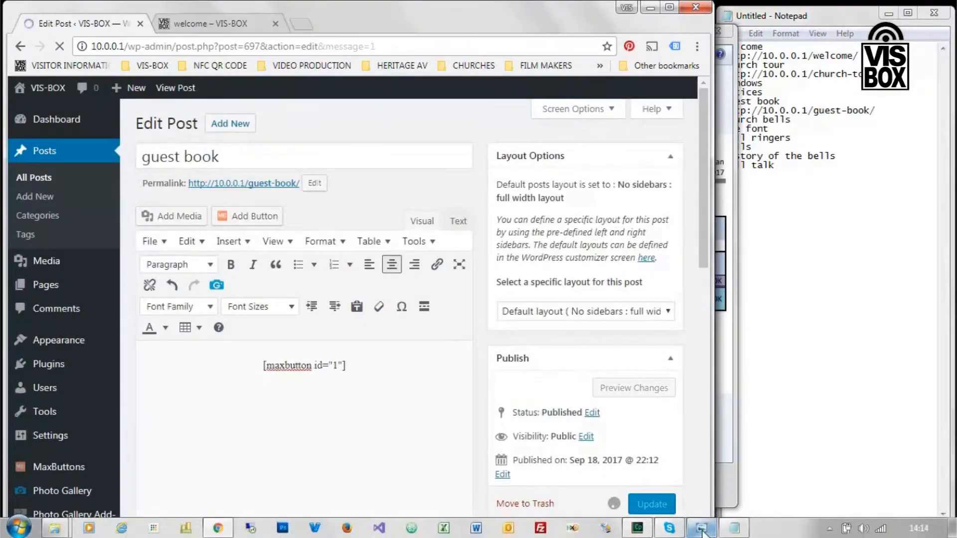
- Consult the demonstration plan image and open the church bells page for editing
{"action": "left_click", "coordinate": [702, 529]}
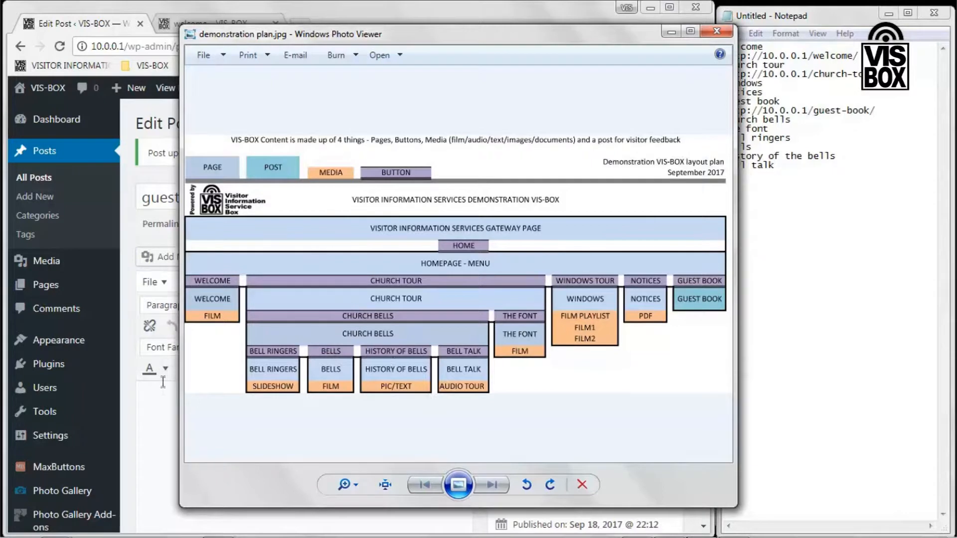
{"action": "left_click", "coordinate": [42, 288]}
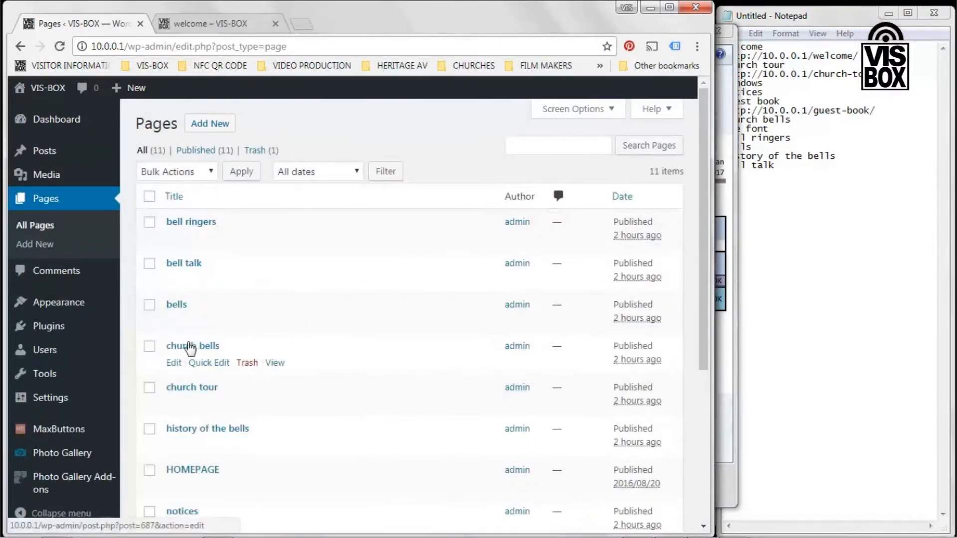
{"action": "left_click", "coordinate": [190, 347]}
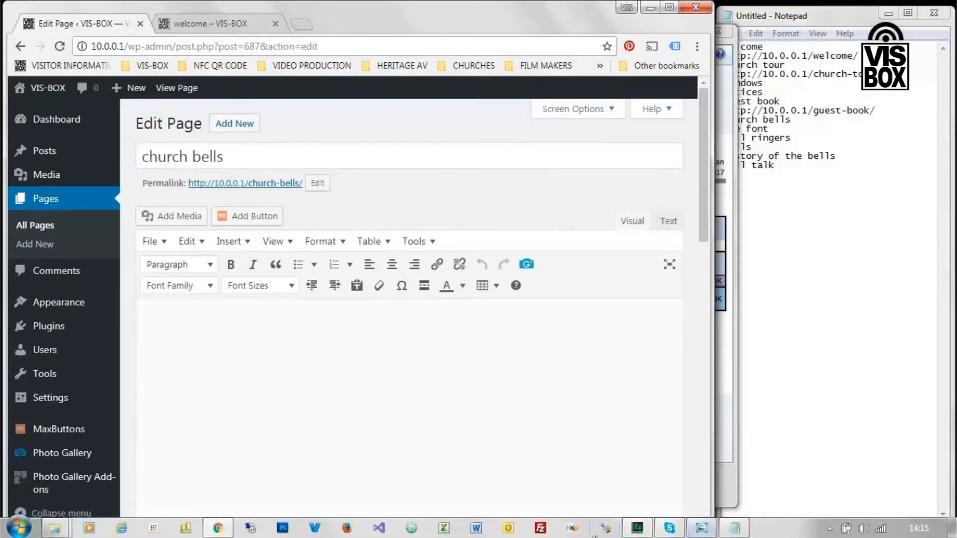
{"action": "left_click", "coordinate": [703, 529]}
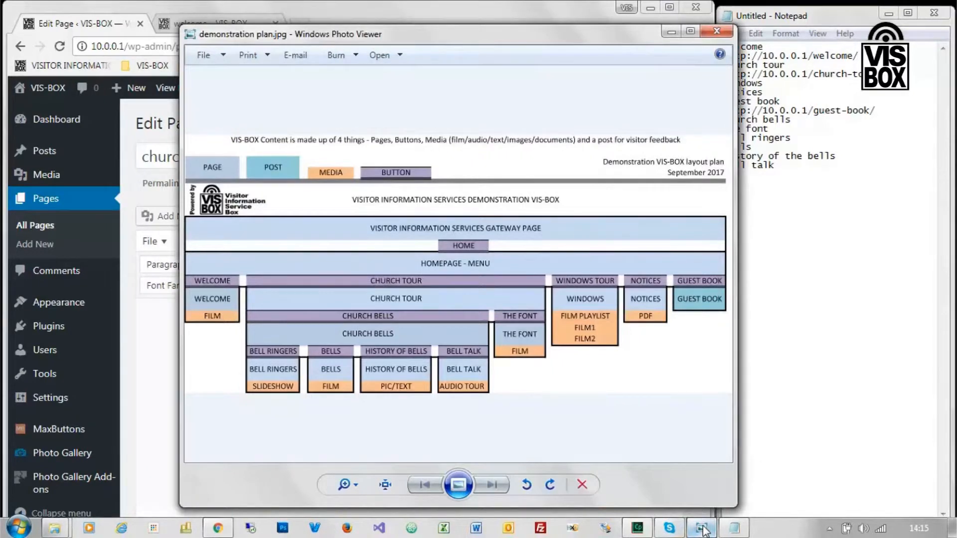
{"action": "left_click", "coordinate": [702, 529]}
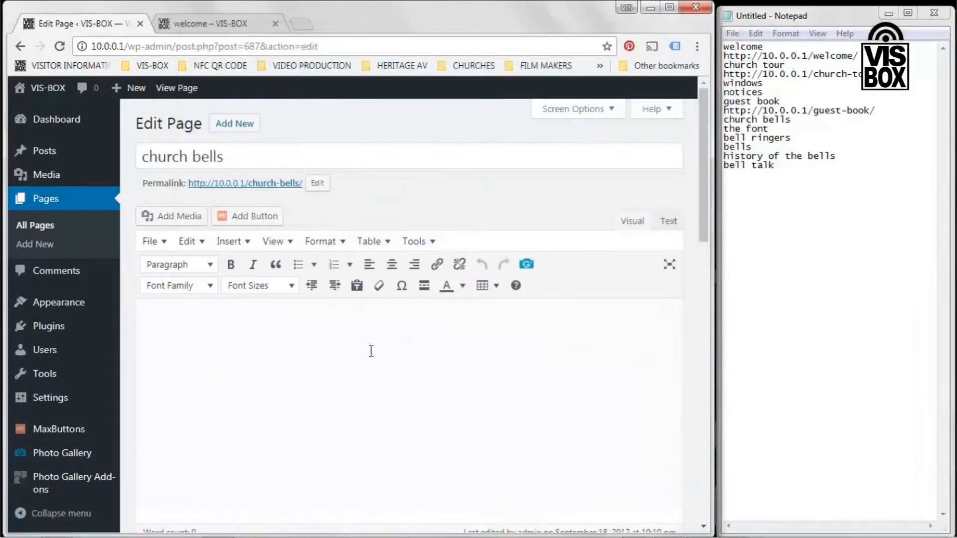
- Set centred alignment in the church bells page's content and insert the BELL RINGERS MaxButton
{"action": "left_click", "coordinate": [392, 264]}
{"action": "left_click", "coordinate": [253, 216]}
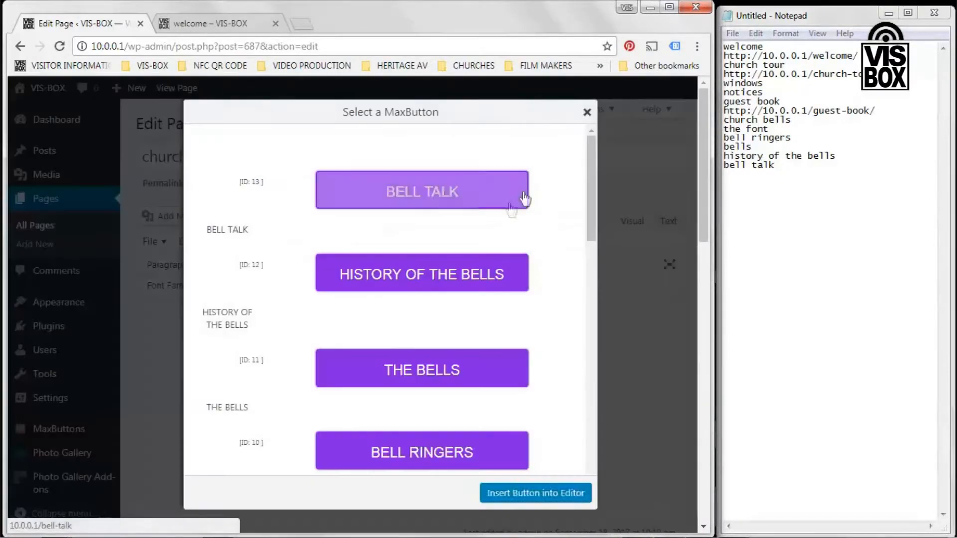
{"action": "left_click_drag", "start_coordinate": [591, 205], "coordinate": [583, 263]}
{"action": "left_click", "coordinate": [442, 228]}
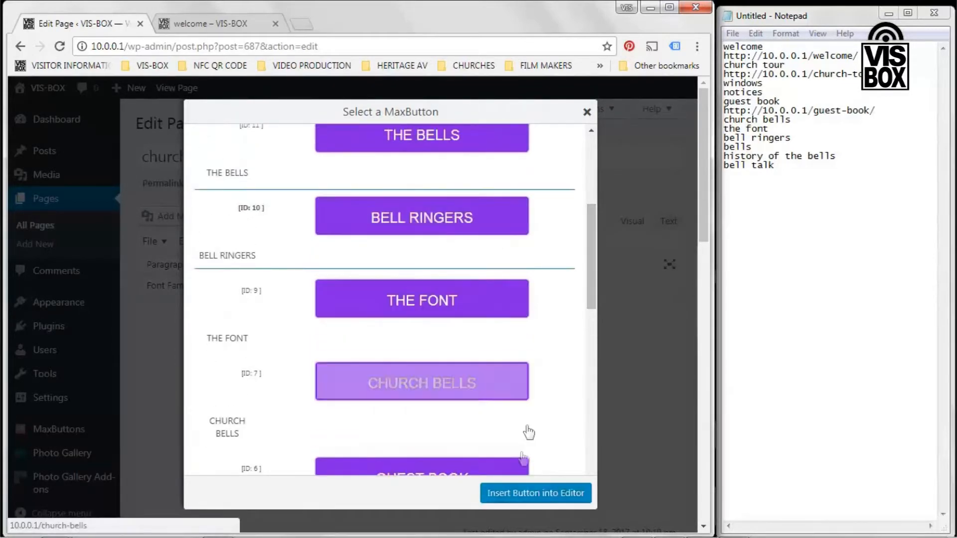
{"action": "left_click", "coordinate": [525, 494]}
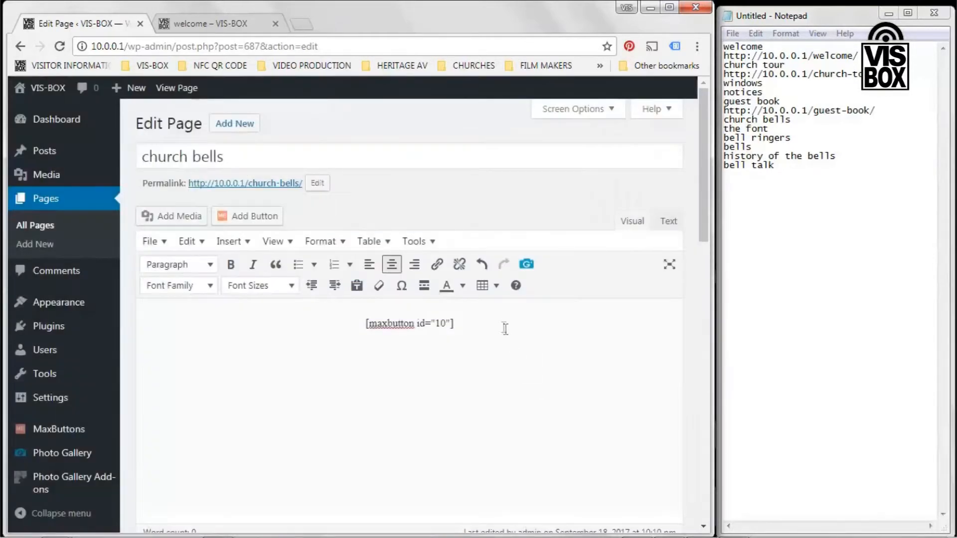
- Insert THE BELLS MaxButton on a new line below the BELL RINGERS shortcode
{"action": "key", "text": "Return"}
{"action": "left_click", "coordinate": [259, 216]}
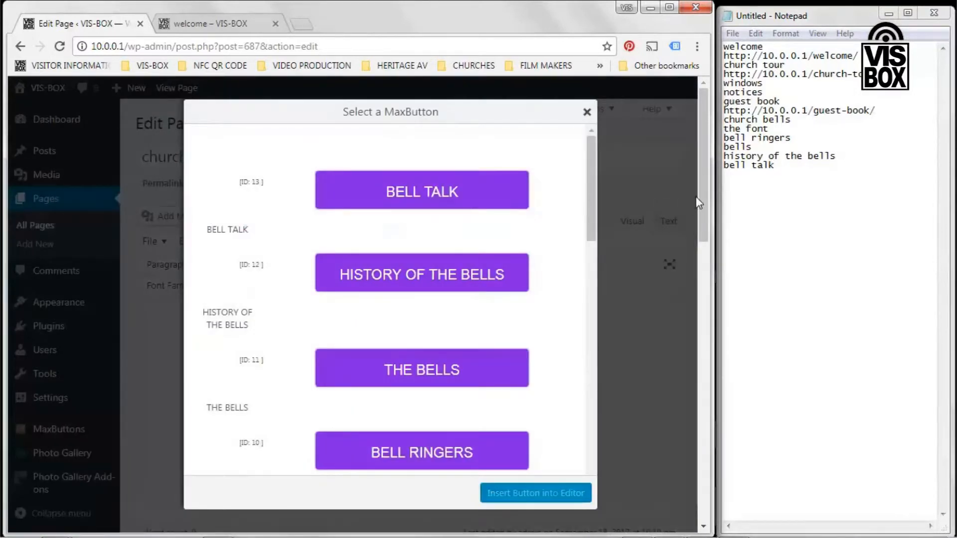
{"action": "left_click", "coordinate": [456, 363]}
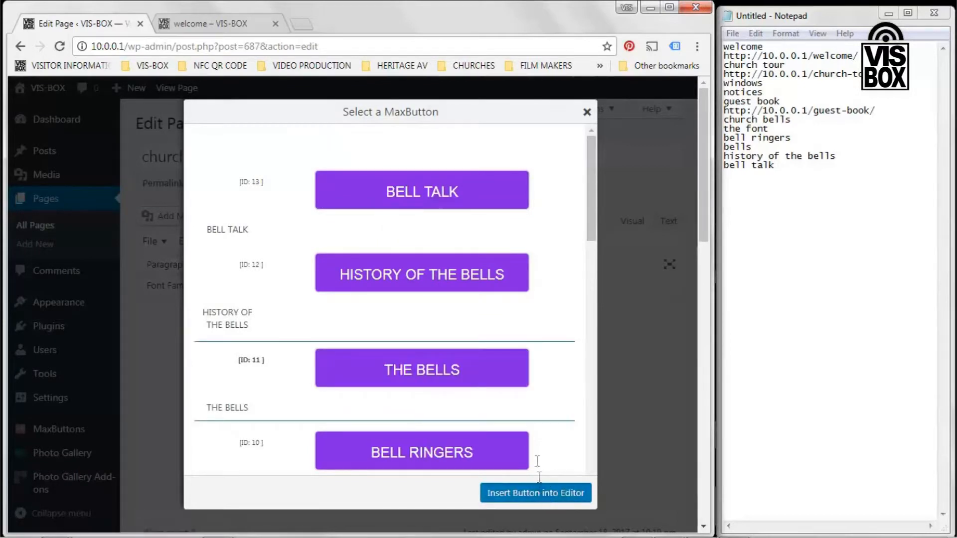
{"action": "left_click", "coordinate": [536, 493]}
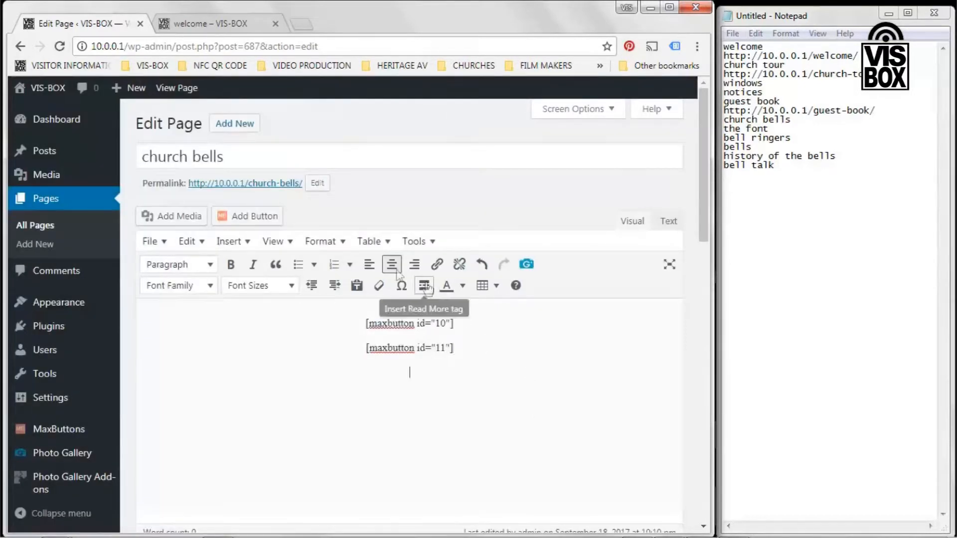
- Insert the HISTORY OF THE BELLS and BELL TALK MaxButtons on separate lines below THE BELLS shortcode
{"action": "left_click", "coordinate": [255, 216]}
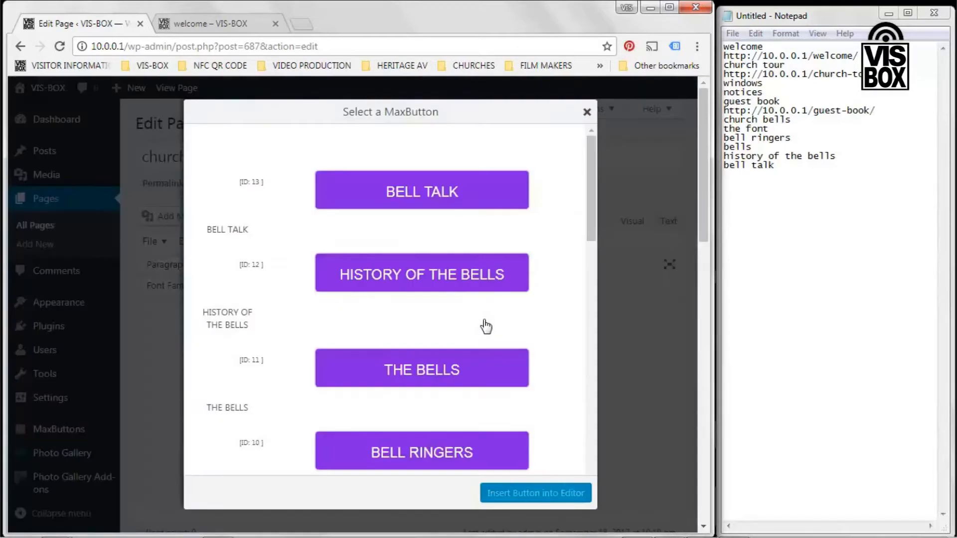
{"action": "left_click", "coordinate": [436, 288]}
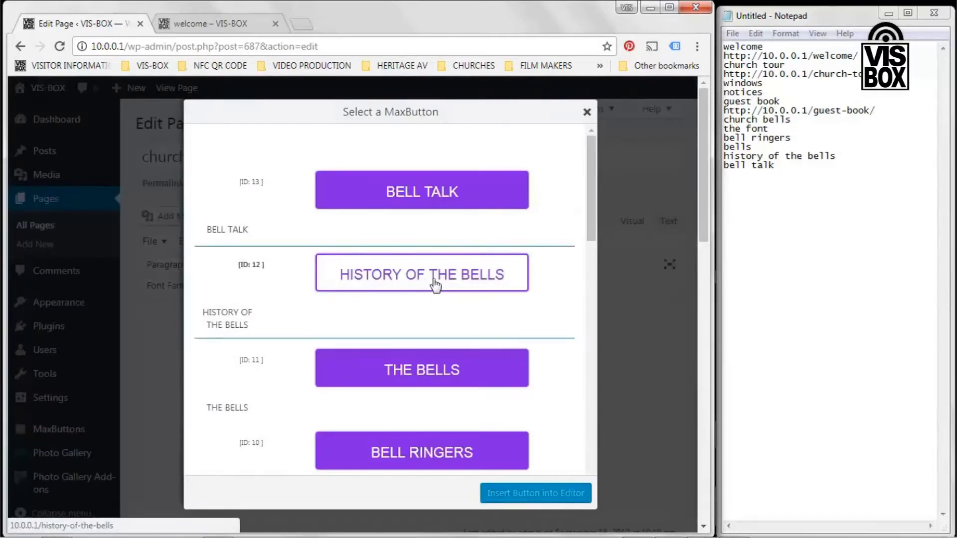
{"action": "left_click", "coordinate": [536, 493]}
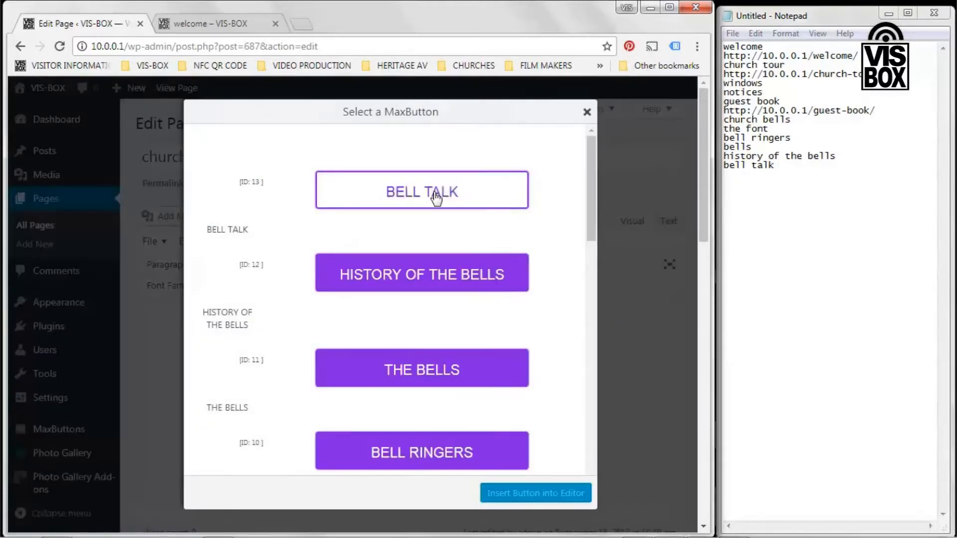
{"action": "left_click", "coordinate": [438, 196]}
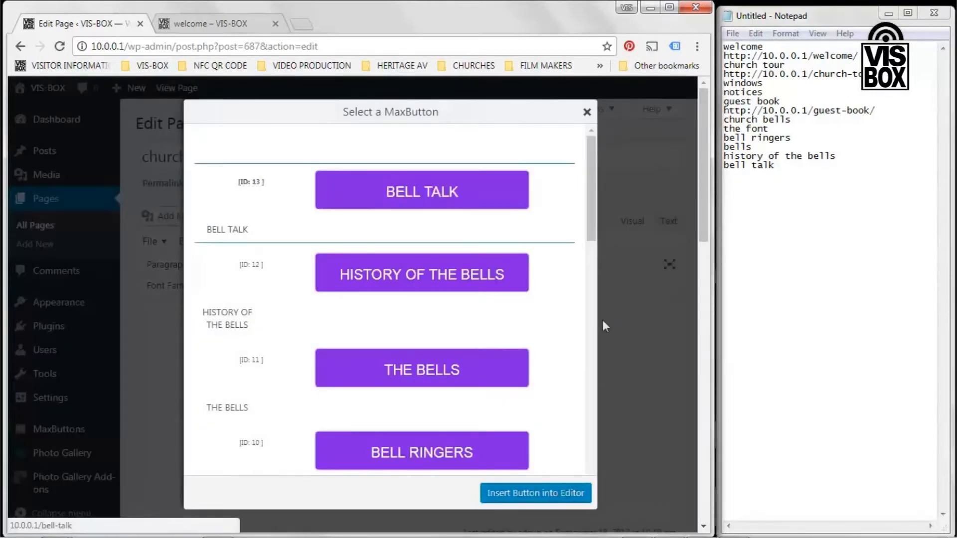
{"action": "left_click", "coordinate": [537, 494]}
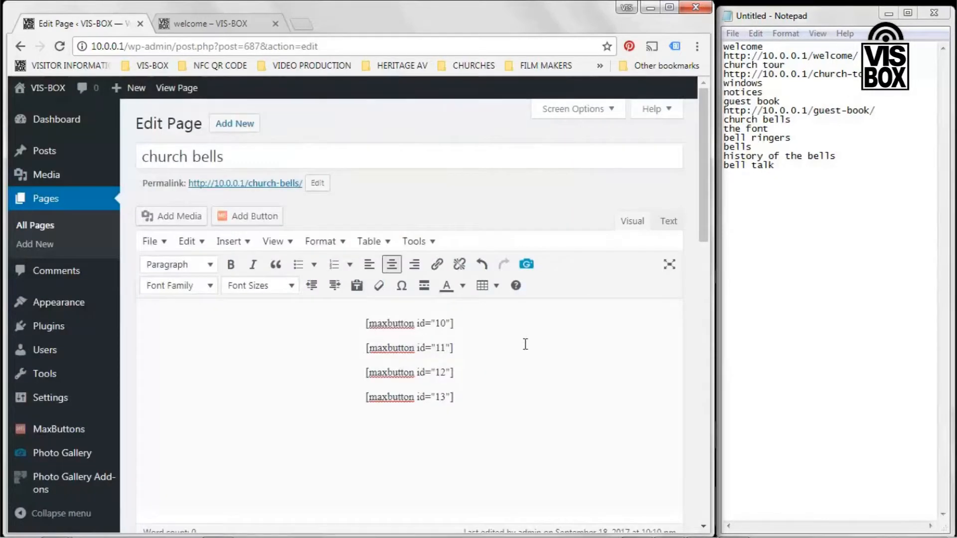
{"action": "left_click", "coordinate": [251, 216]}
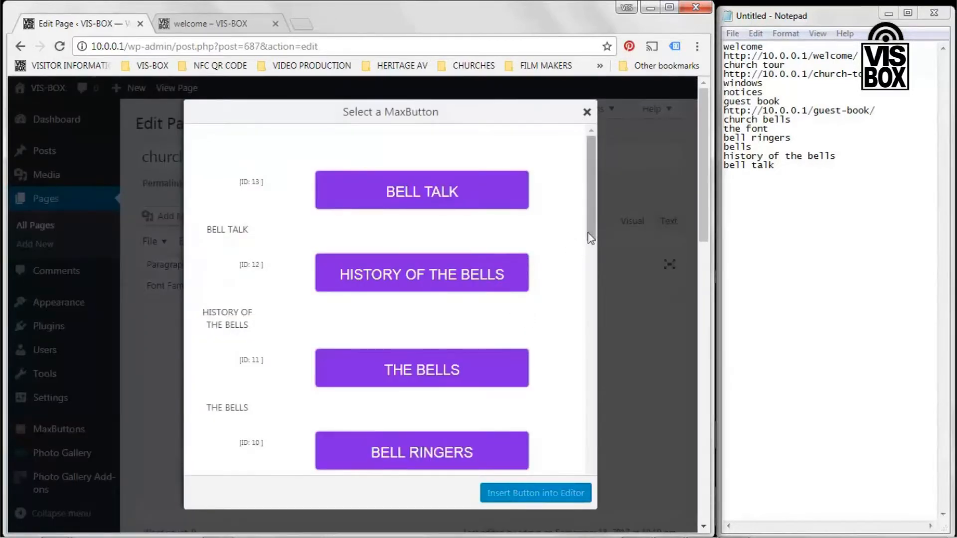
{"action": "scroll", "coordinate": [591, 272], "scroll_direction": "down", "scroll_amount": 2}
{"action": "scroll", "coordinate": [590, 280], "scroll_direction": "down", "scroll_amount": 4}
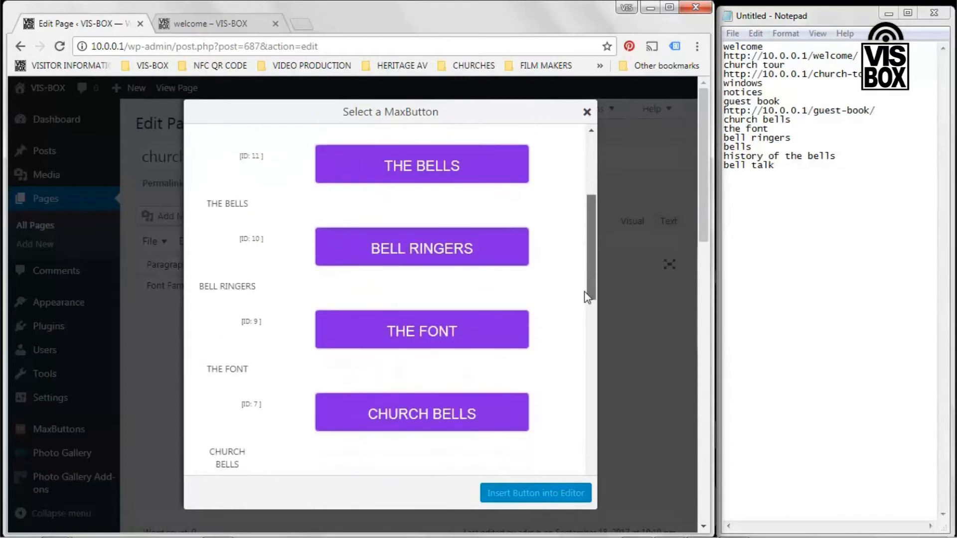
{"action": "scroll", "coordinate": [582, 321], "scroll_direction": "down", "scroll_amount": 7}
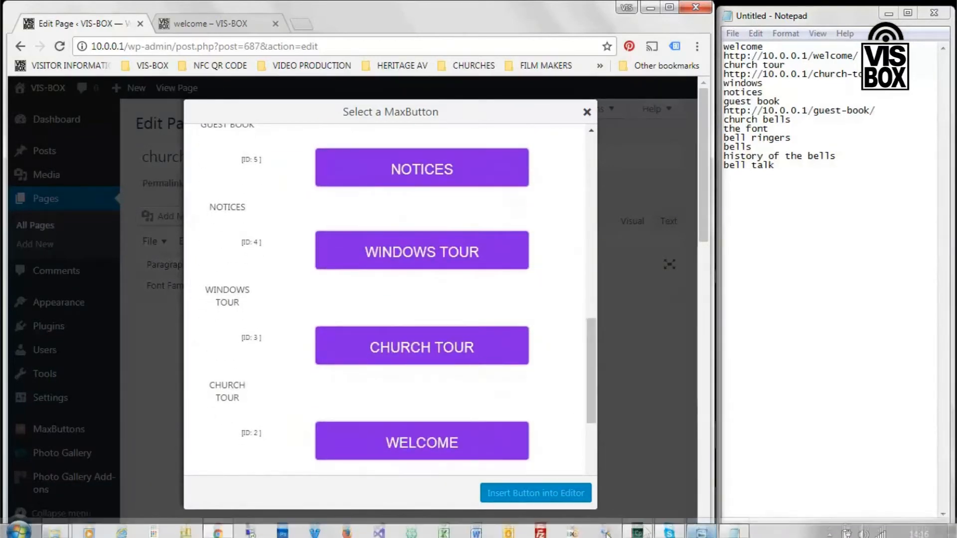
- Following the demonstration plan image, insert the CHURCH TOUR MaxButton below the BELL TALK shortcode and update the church bells page
{"action": "left_click", "coordinate": [702, 529]}
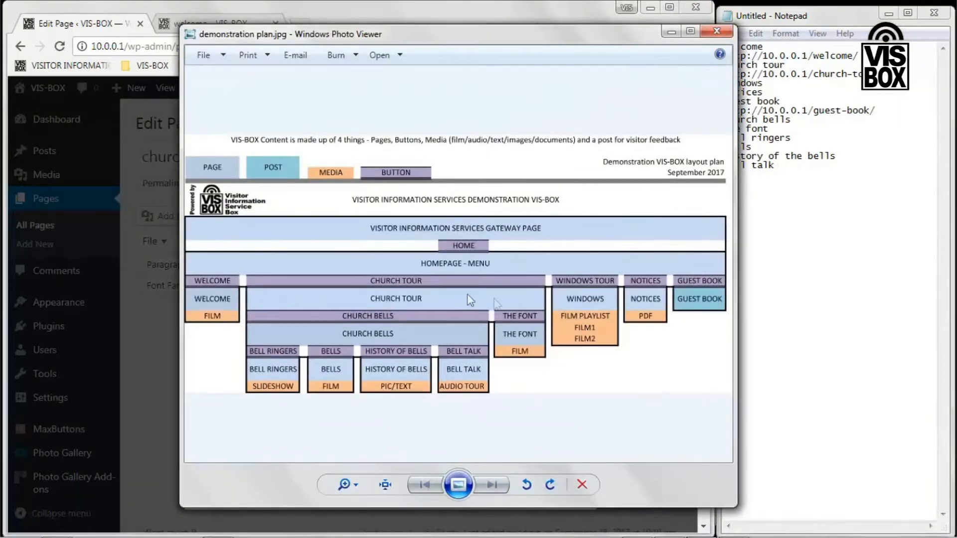
{"action": "left_click", "coordinate": [605, 527]}
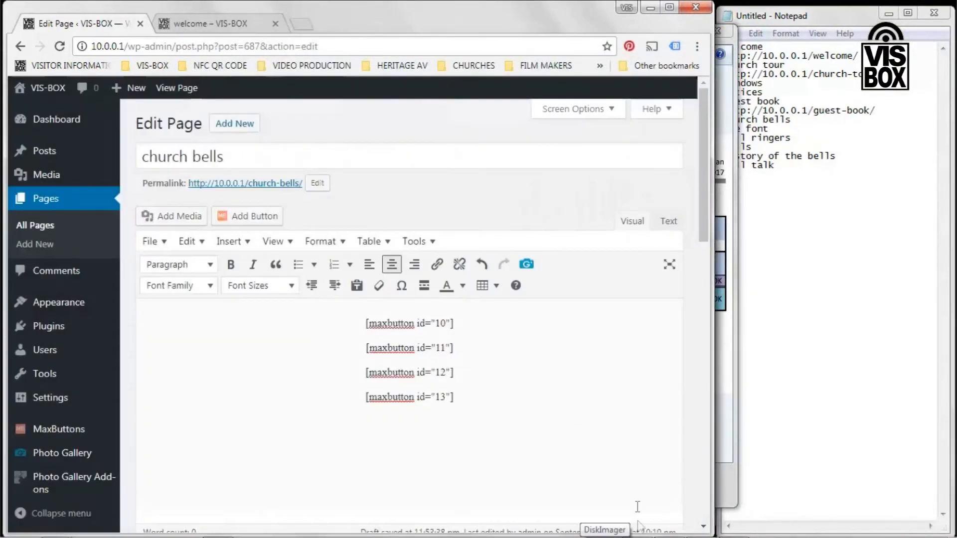
{"action": "left_click", "coordinate": [432, 419]}
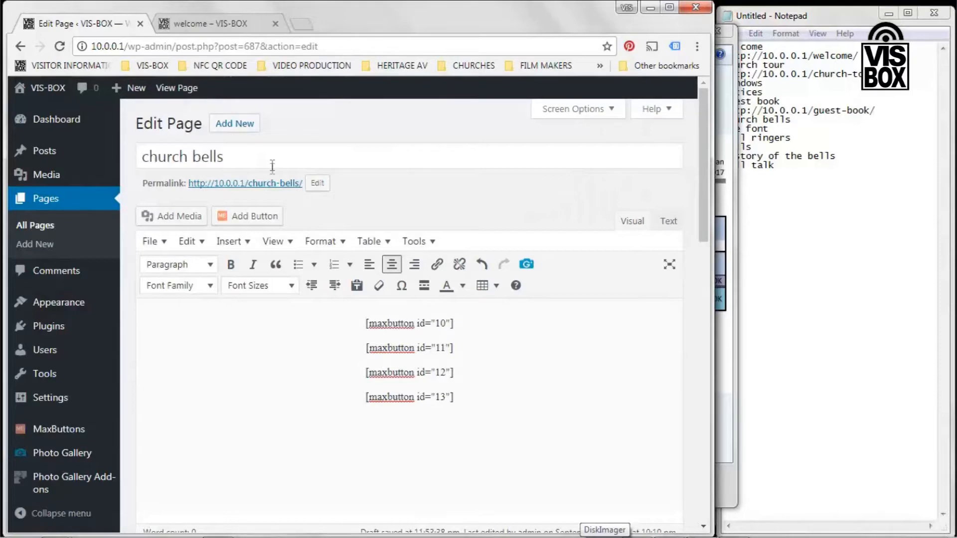
{"action": "left_click", "coordinate": [255, 216]}
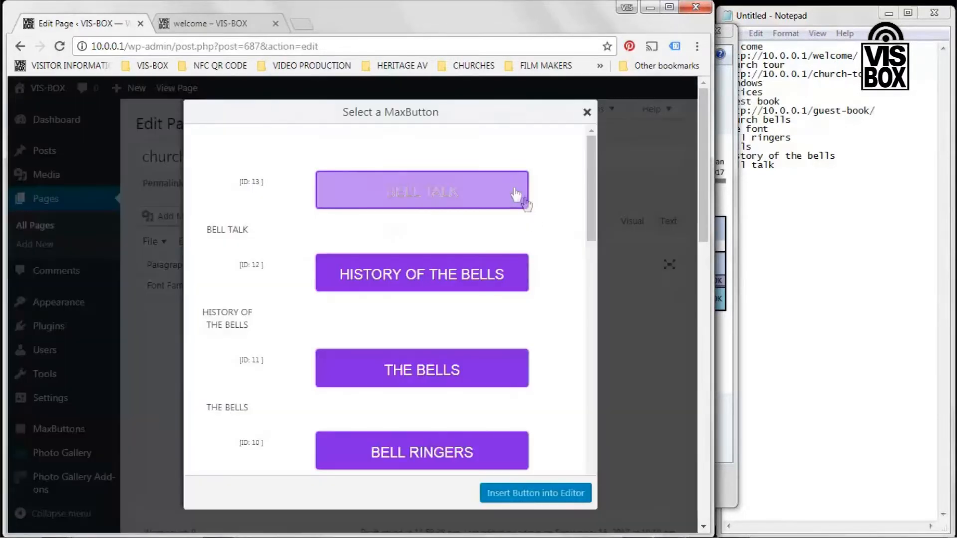
{"action": "scroll", "coordinate": [570, 359], "scroll_direction": "down", "scroll_amount": 1}
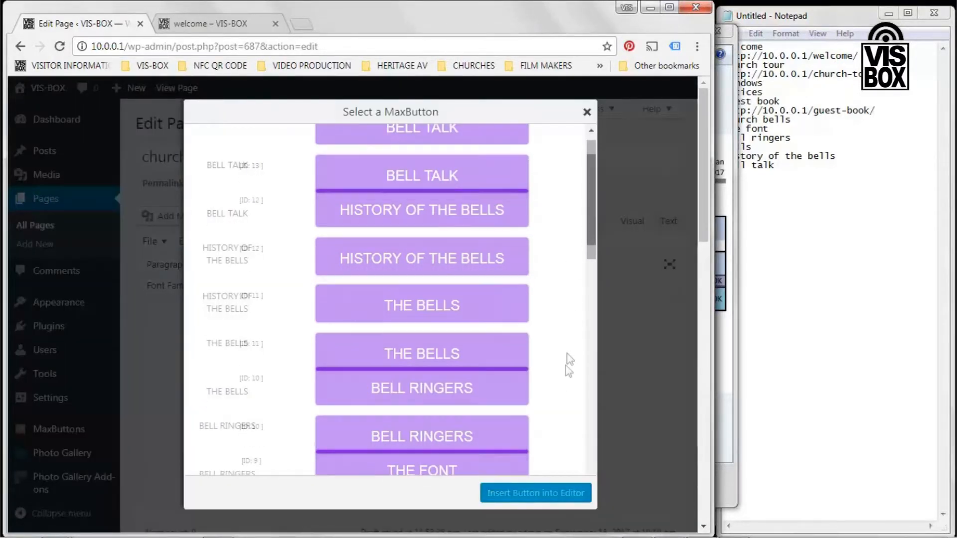
{"action": "scroll", "coordinate": [569, 394], "scroll_direction": "down", "scroll_amount": 10}
{"action": "left_click", "coordinate": [474, 366]}
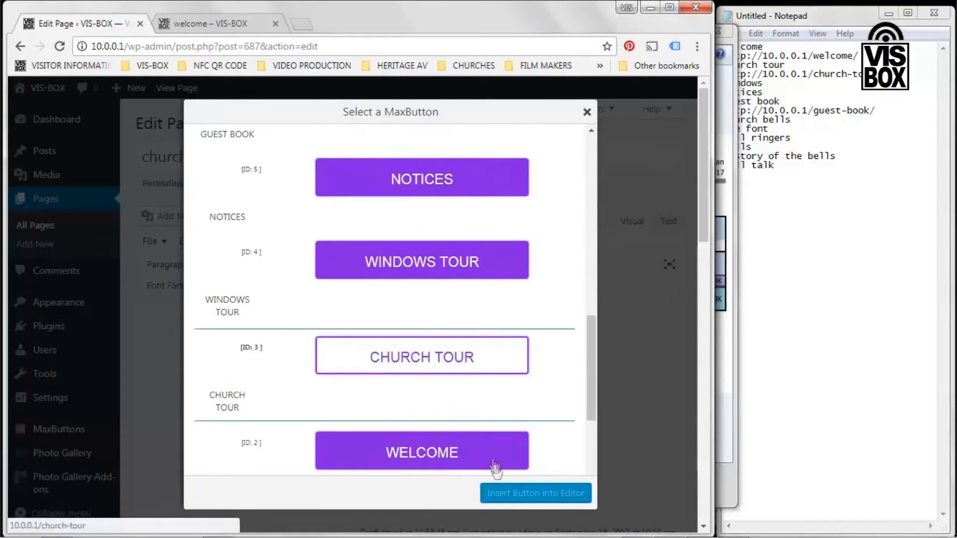
{"action": "left_click", "coordinate": [530, 499]}
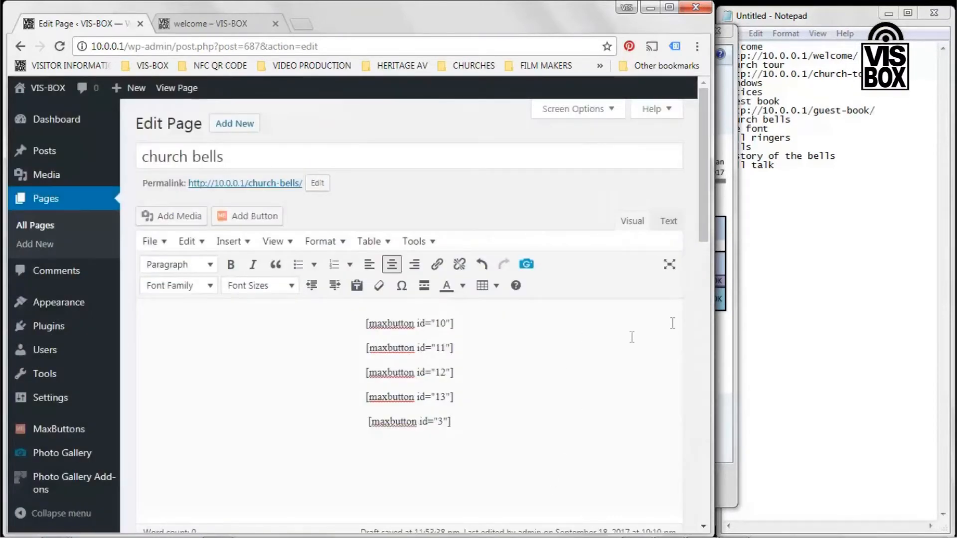
{"action": "left_click_drag", "start_coordinate": [706, 242], "coordinate": [706, 424]}
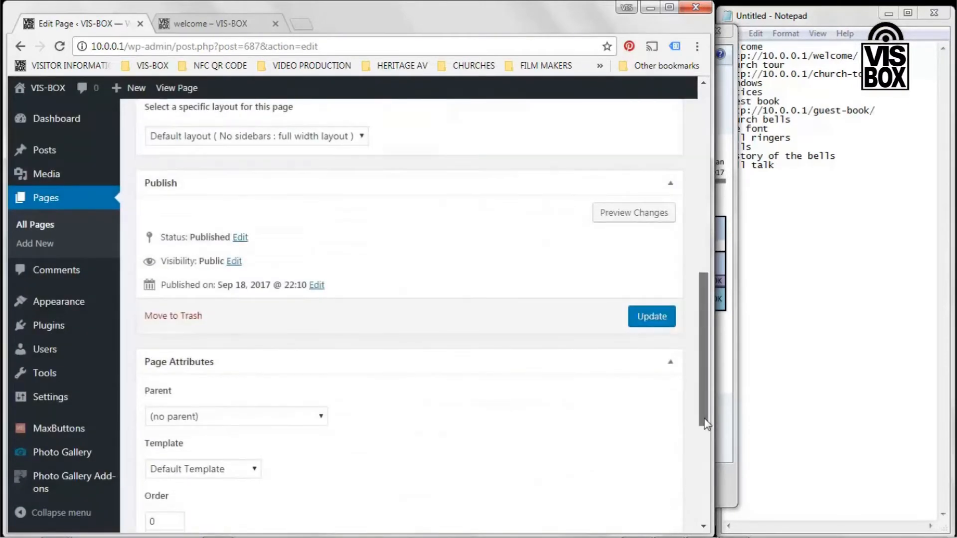
{"action": "left_click", "coordinate": [647, 313]}
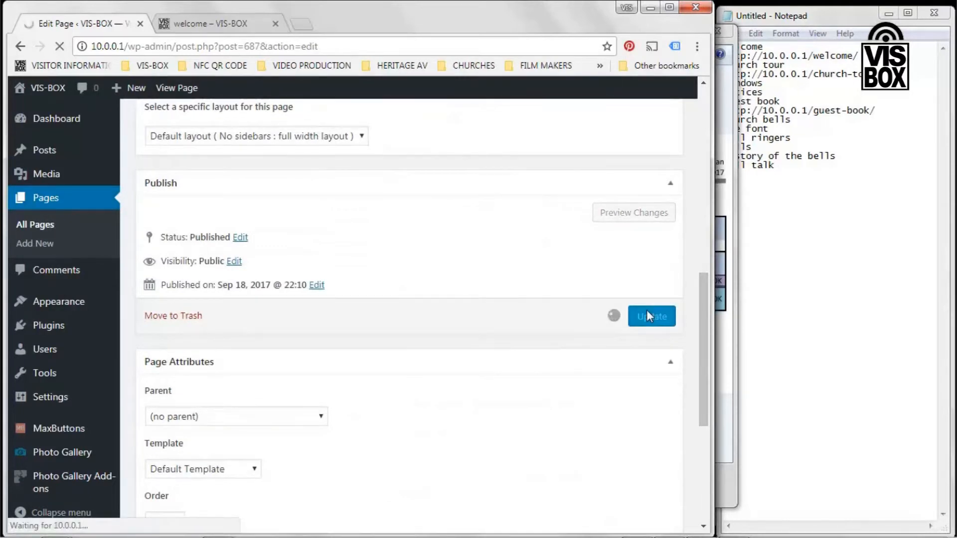
- Consult the demonstration plan image and look through the full list of pages for a font page
{"action": "mouse_move", "coordinate": [741, 534]}
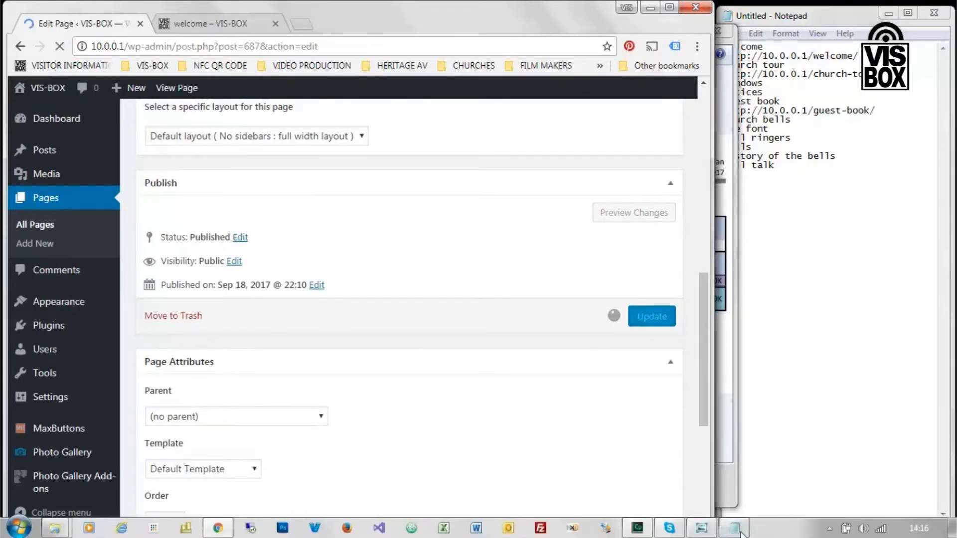
{"action": "left_click", "coordinate": [701, 528]}
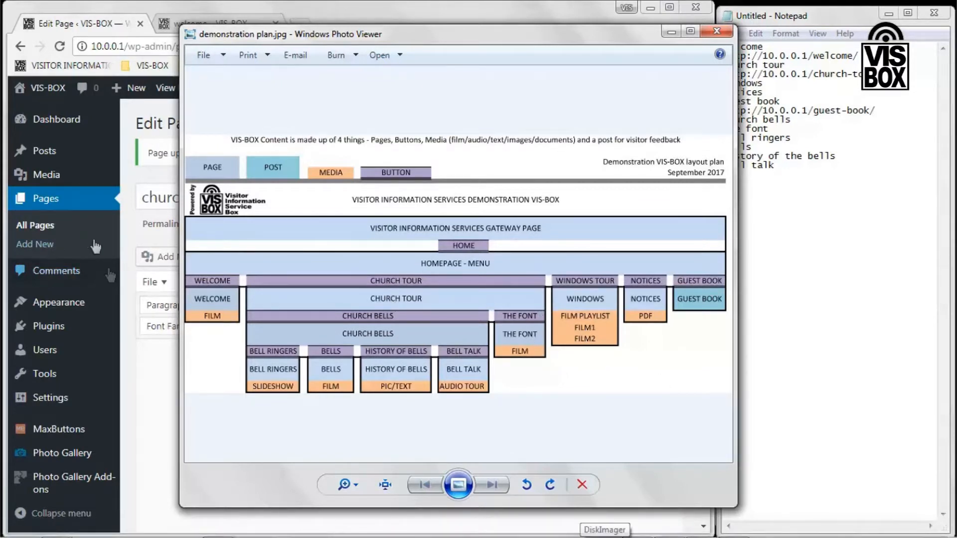
{"action": "left_click", "coordinate": [44, 225]}
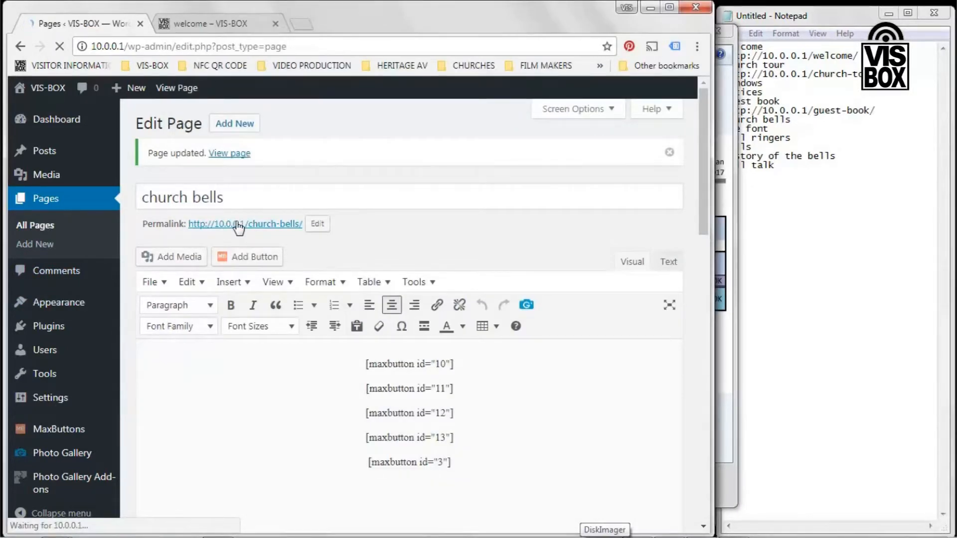
{"action": "scroll", "coordinate": [279, 320], "scroll_direction": "down", "scroll_amount": 4}
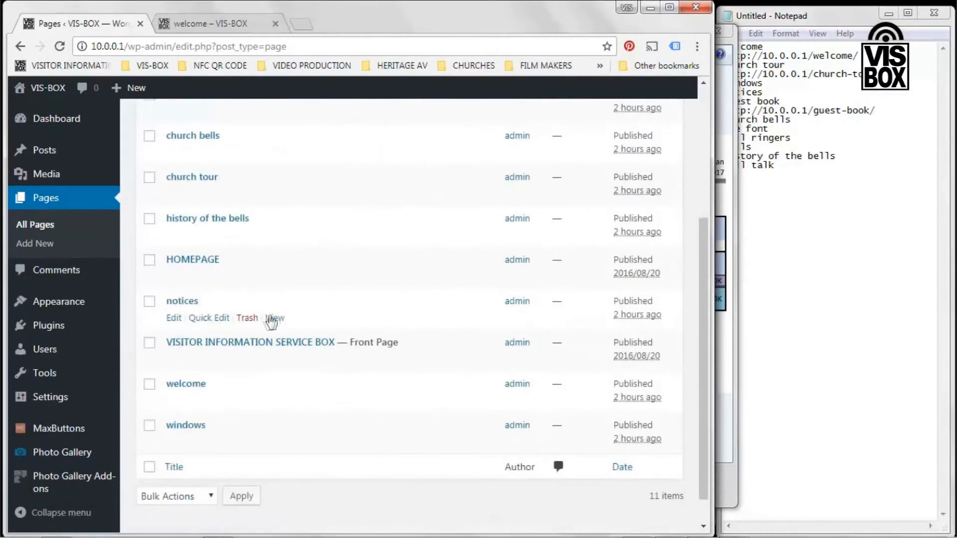
{"action": "scroll", "coordinate": [271, 322], "scroll_direction": "up", "scroll_amount": 4}
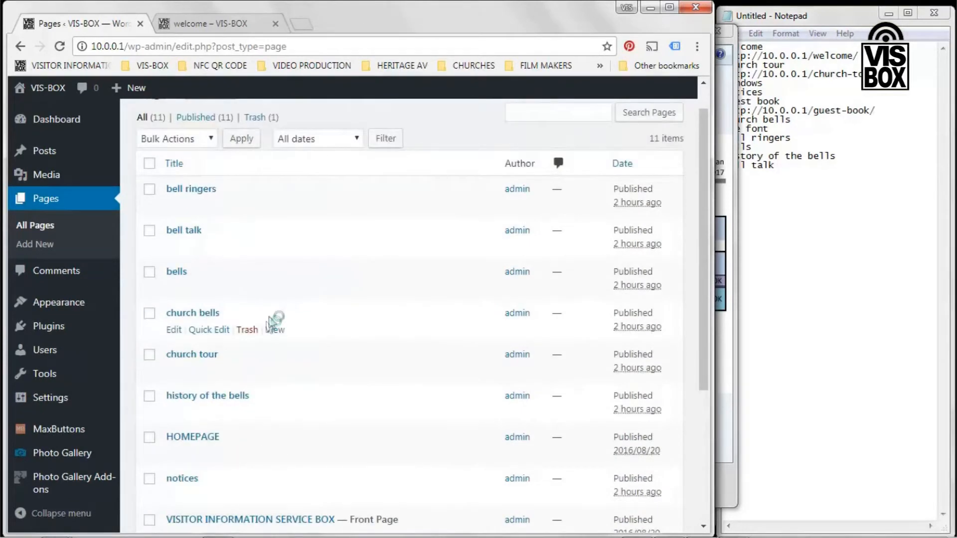
{"action": "scroll", "coordinate": [261, 383], "scroll_direction": "down", "scroll_amount": 1}
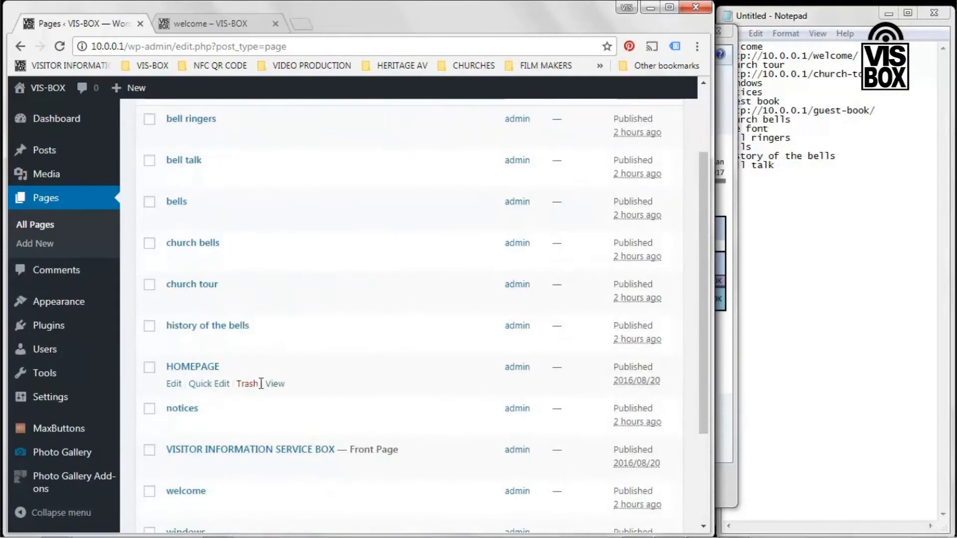
{"action": "scroll", "coordinate": [323, 383], "scroll_direction": "down", "scroll_amount": 3}
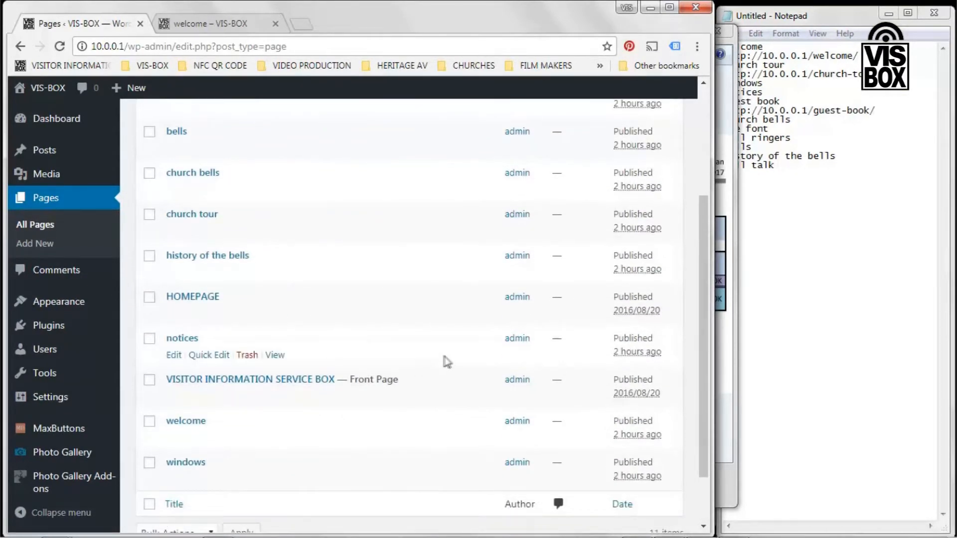
{"action": "scroll", "coordinate": [433, 355], "scroll_direction": "up", "scroll_amount": 2}
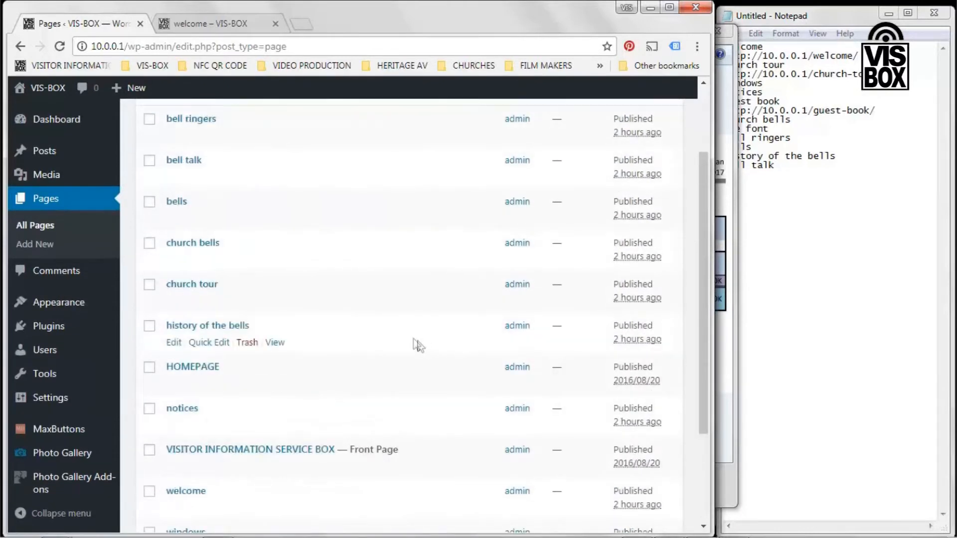
{"action": "scroll", "coordinate": [412, 343], "scroll_direction": "down", "scroll_amount": 1}
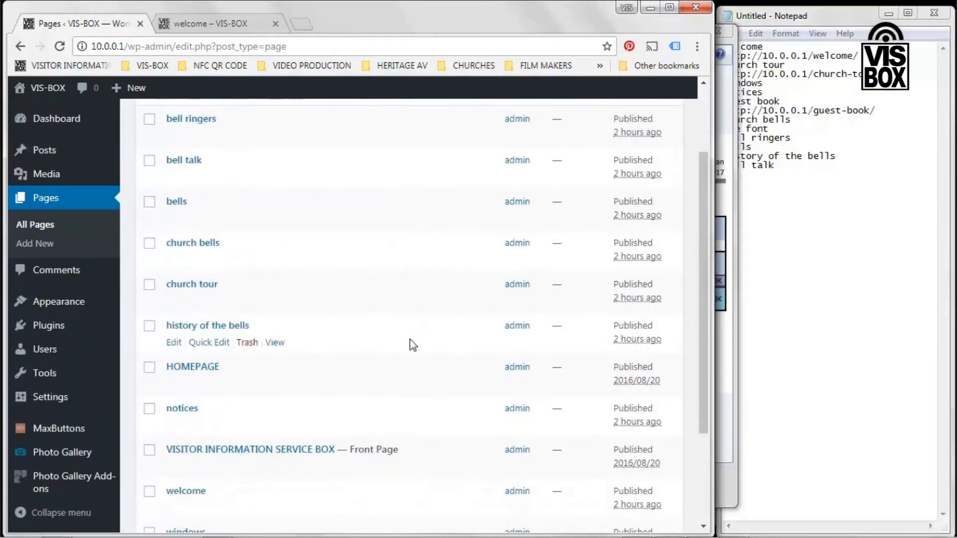
{"action": "scroll", "coordinate": [332, 309], "scroll_direction": "down", "scroll_amount": 1}
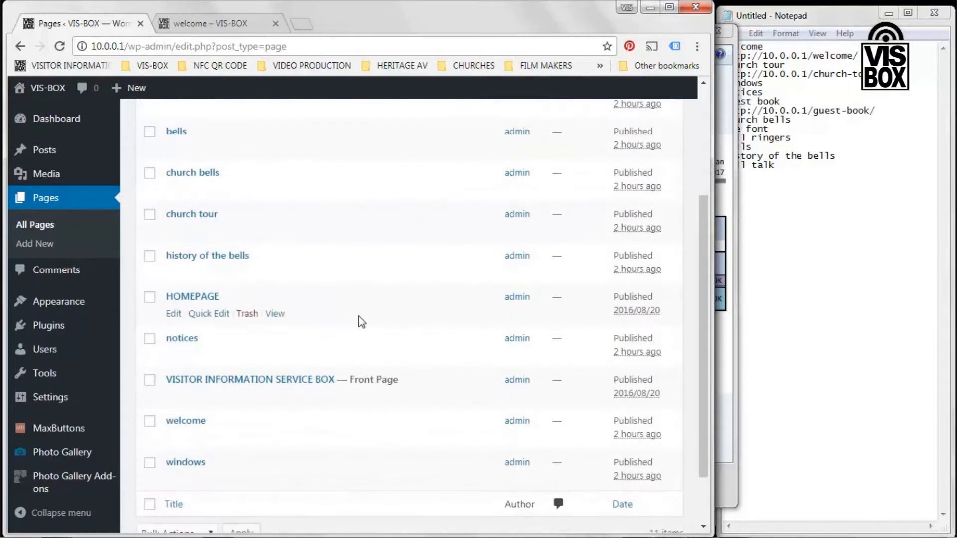
{"action": "scroll", "coordinate": [363, 322], "scroll_direction": "down", "scroll_amount": 1}
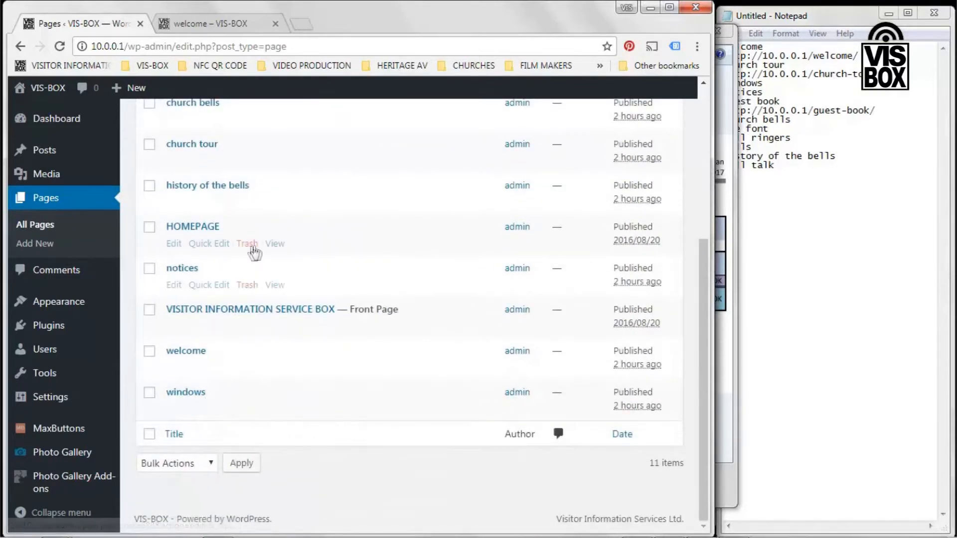
{"action": "scroll", "coordinate": [338, 293], "scroll_direction": "up", "scroll_amount": 2}
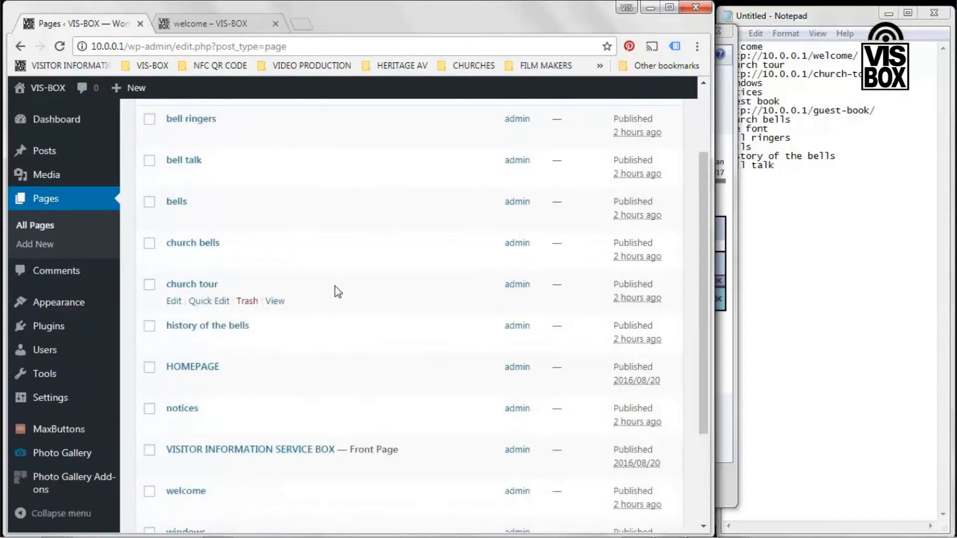
{"action": "scroll", "coordinate": [340, 277], "scroll_direction": "up", "scroll_amount": 1}
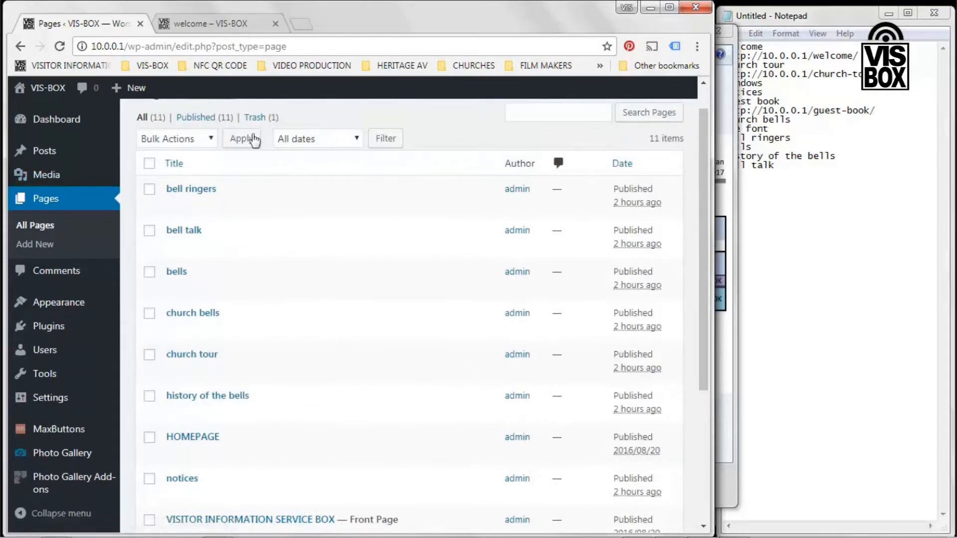
{"action": "scroll", "coordinate": [210, 190], "scroll_direction": "up", "scroll_amount": 1}
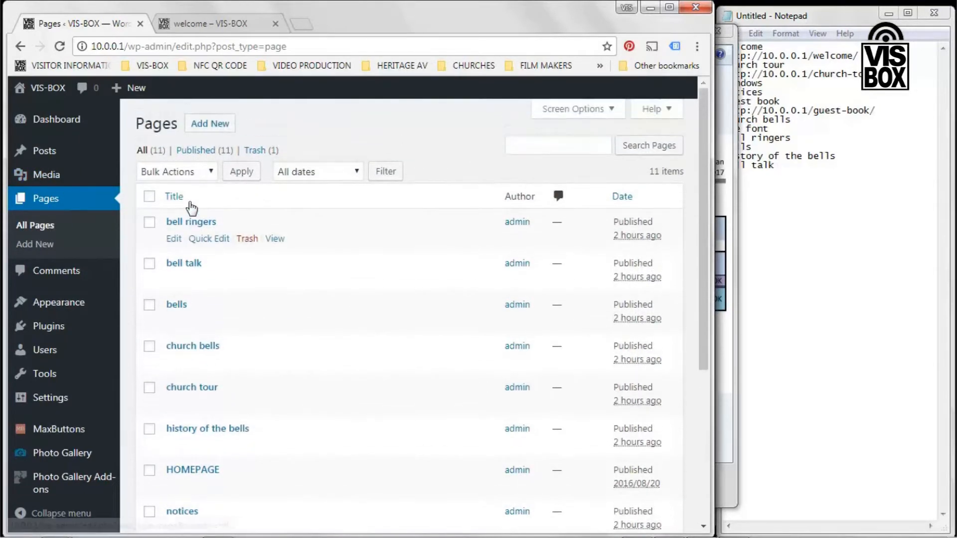
- Create a new page and title it "the font"
{"action": "left_click", "coordinate": [213, 130]}
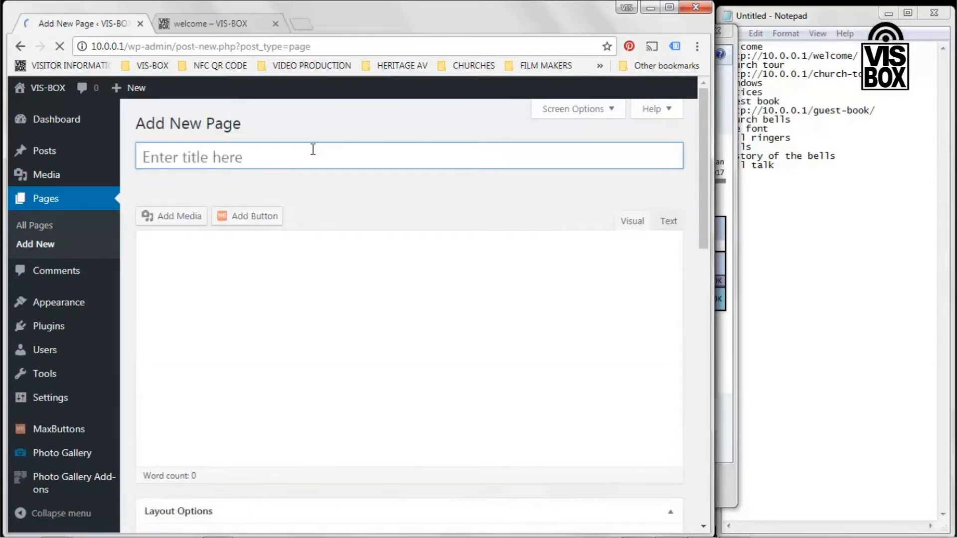
{"action": "type", "text": "THE"}
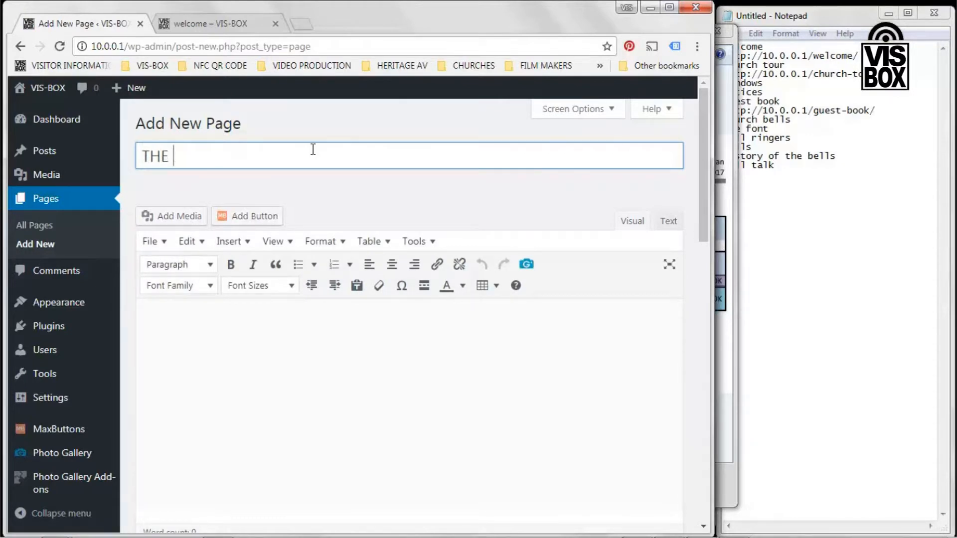
{"action": "key", "text": "BackSpace"}
{"action": "key", "text": "Caps_Lock"}
{"action": "type", "text": "the font"}
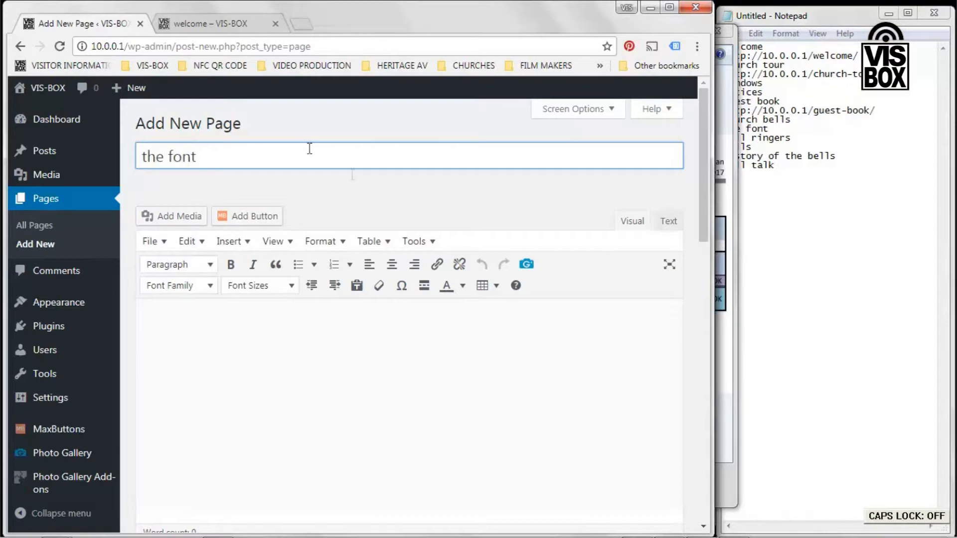
- Set centred alignment in the font page's content and insert the CHURCH TOUR MaxButton below an empty line
{"action": "left_click", "coordinate": [381, 324]}
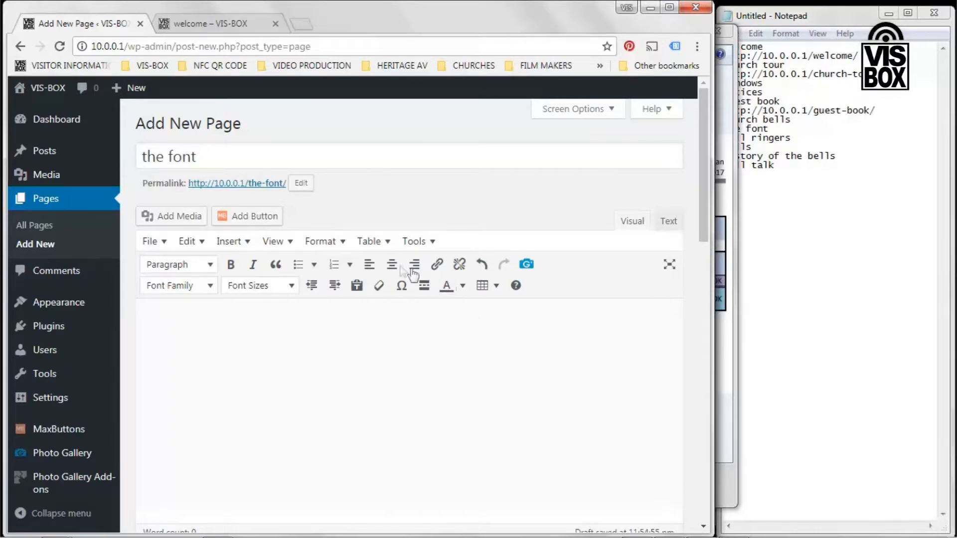
{"action": "left_click", "coordinate": [258, 221]}
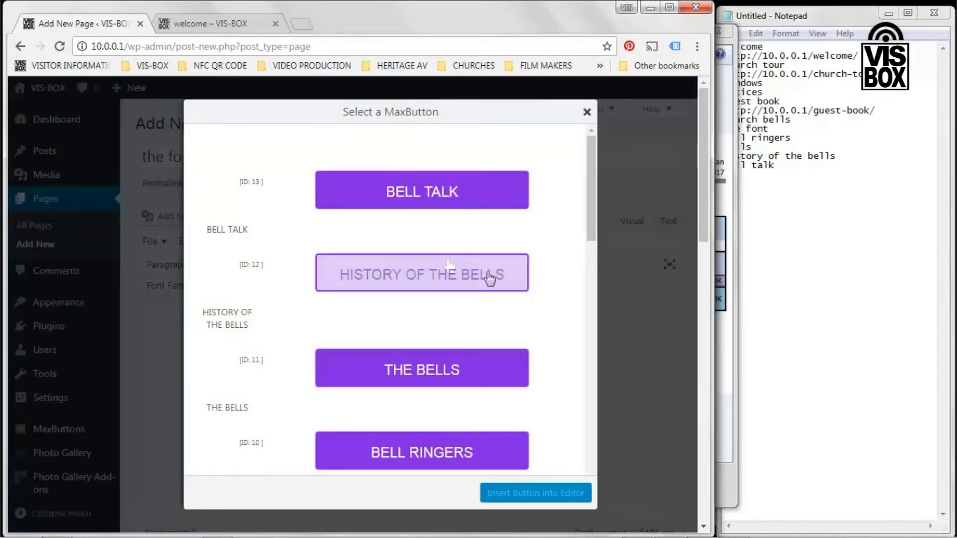
{"action": "left_click_drag", "start_coordinate": [588, 205], "coordinate": [588, 394]}
{"action": "left_click", "coordinate": [479, 376]}
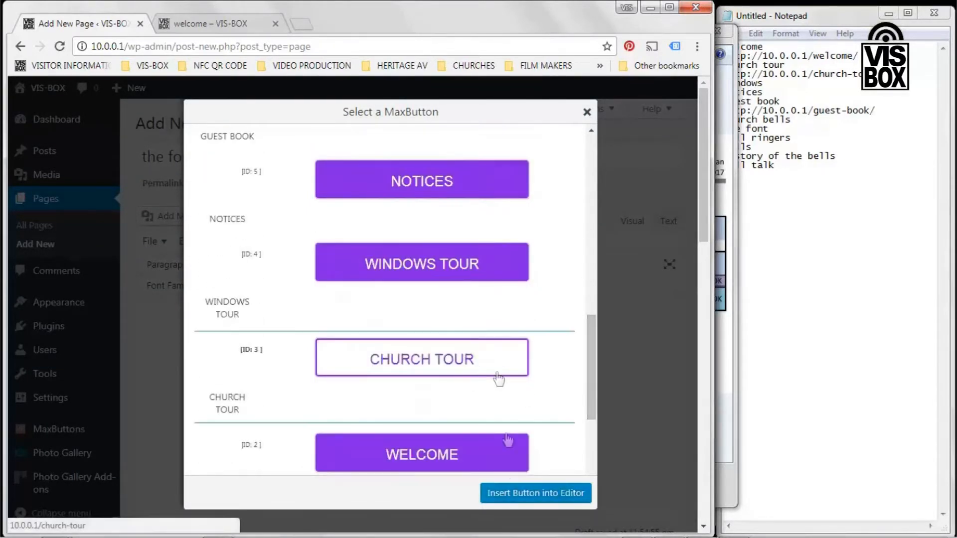
{"action": "left_click", "coordinate": [529, 493]}
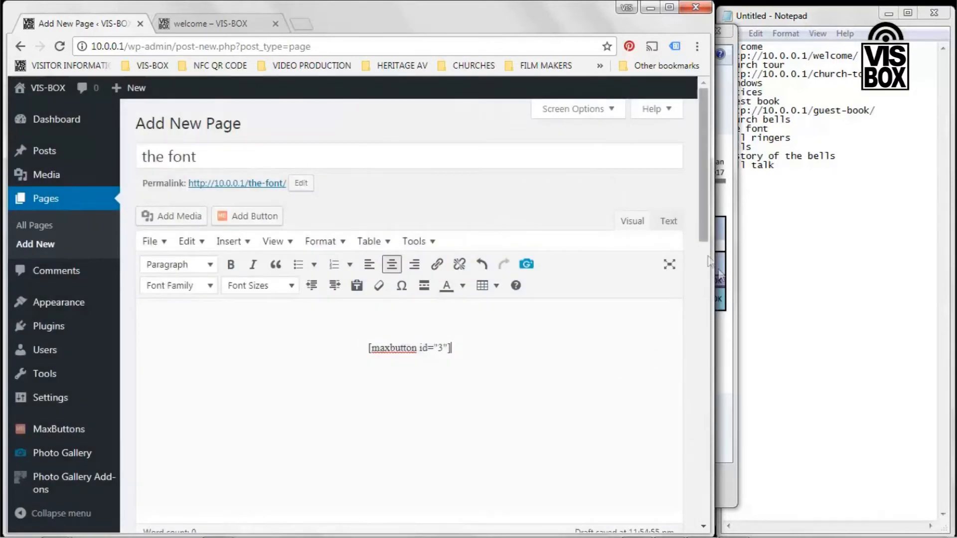
- Check the font page's place in the demonstration plan image and publish the page
{"action": "left_click_drag", "start_coordinate": [705, 235], "coordinate": [689, 404]}
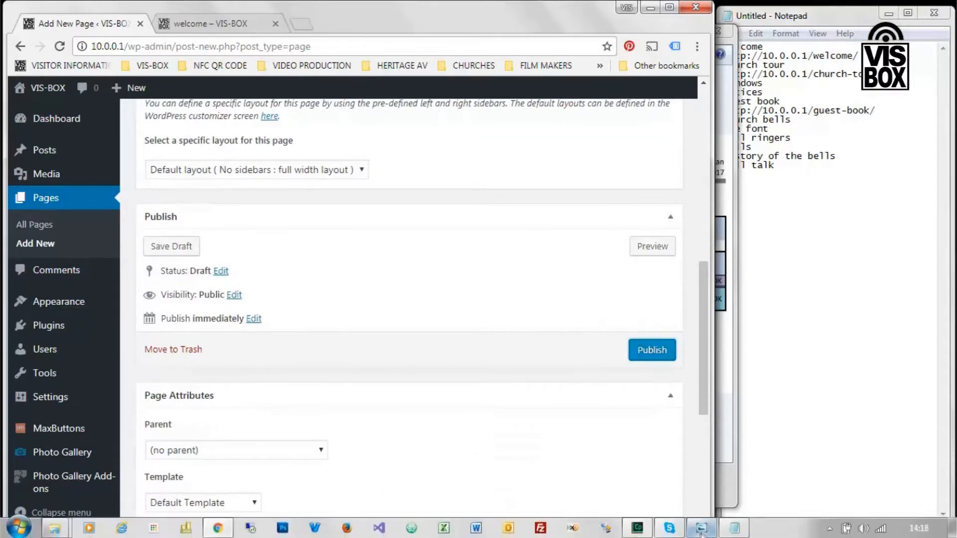
{"action": "left_click", "coordinate": [701, 528]}
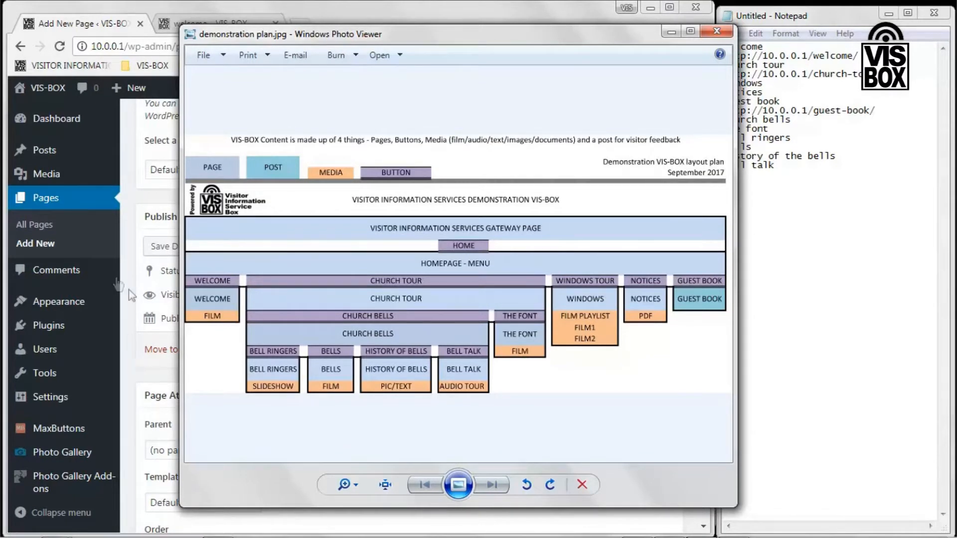
{"action": "left_click", "coordinate": [43, 227]}
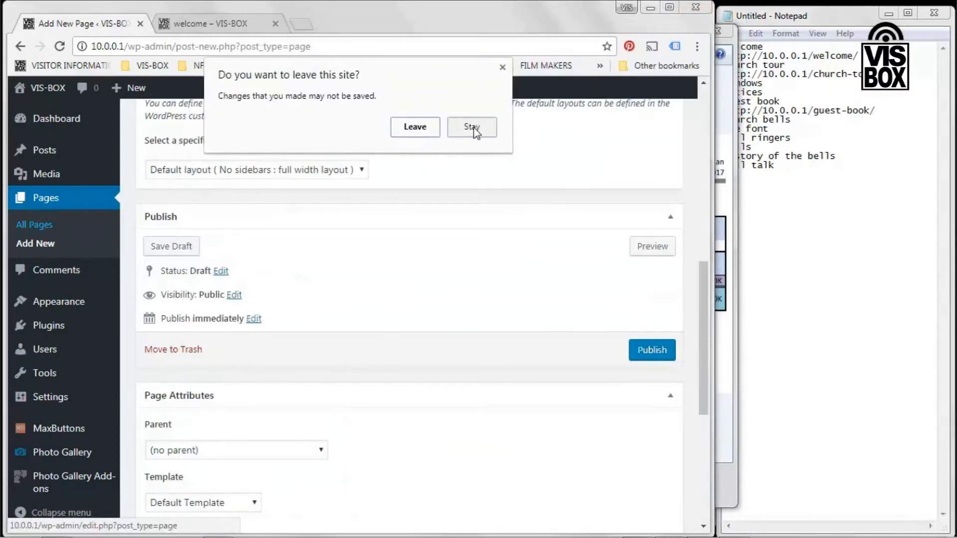
{"action": "left_click", "coordinate": [472, 128]}
{"action": "left_click", "coordinate": [653, 355]}
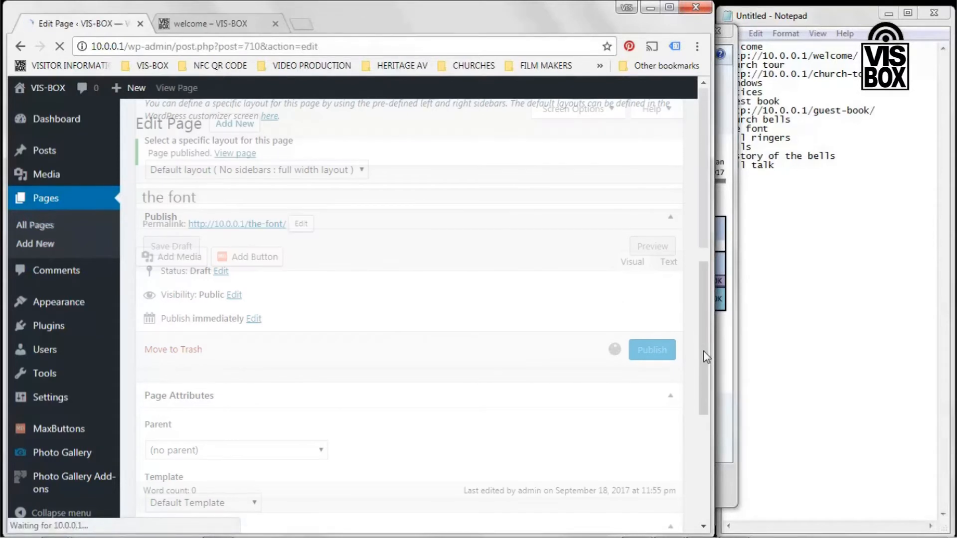
- Open the bell ringers page for editing, set centred alignment in its content and insert the CHURCH BELLS MaxButton
{"action": "left_click", "coordinate": [48, 227]}
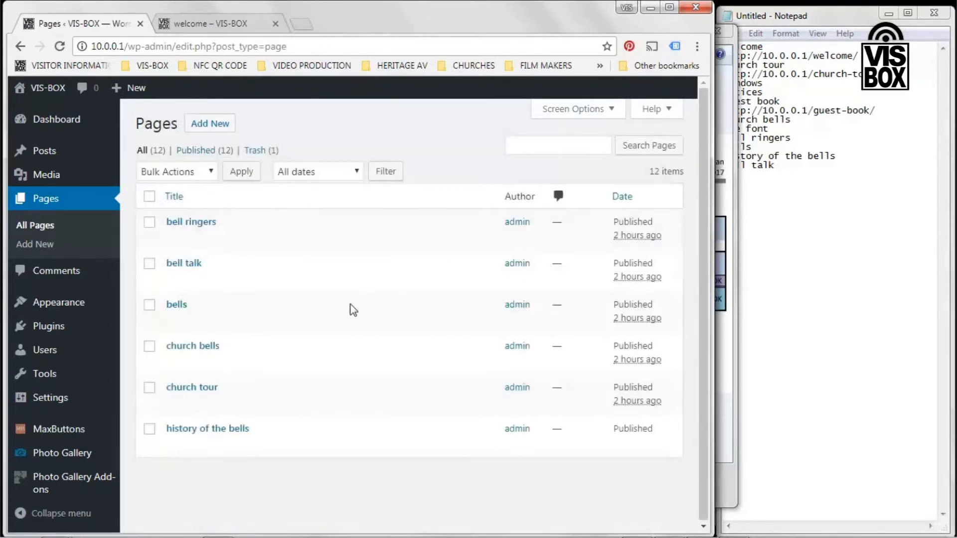
{"action": "left_click", "coordinate": [198, 222]}
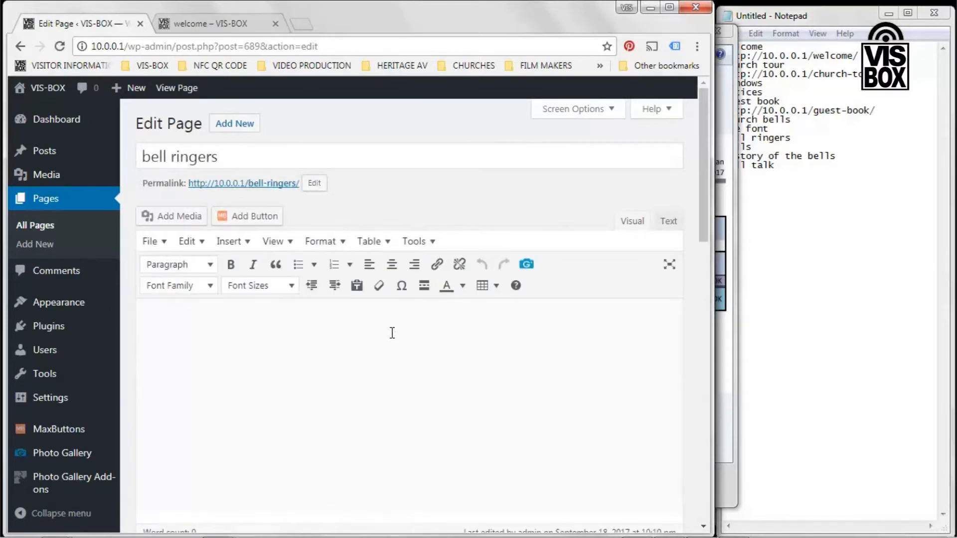
{"action": "left_click", "coordinate": [391, 264]}
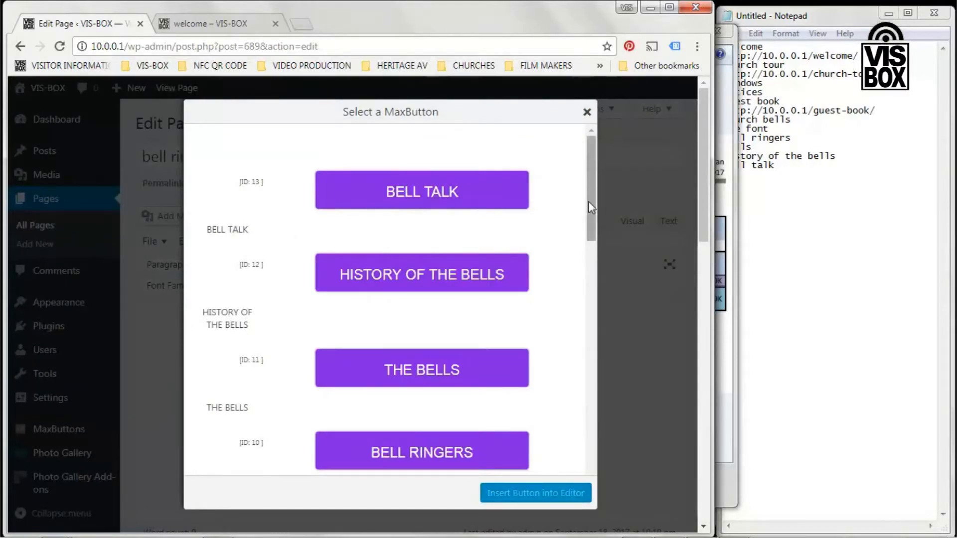
{"action": "left_click_drag", "start_coordinate": [589, 203], "coordinate": [589, 288]}
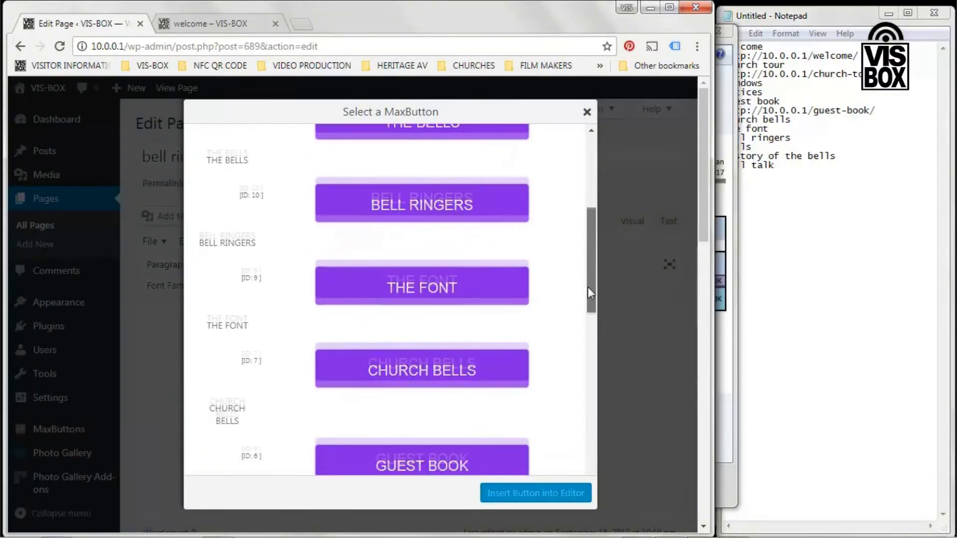
{"action": "left_click", "coordinate": [449, 328]}
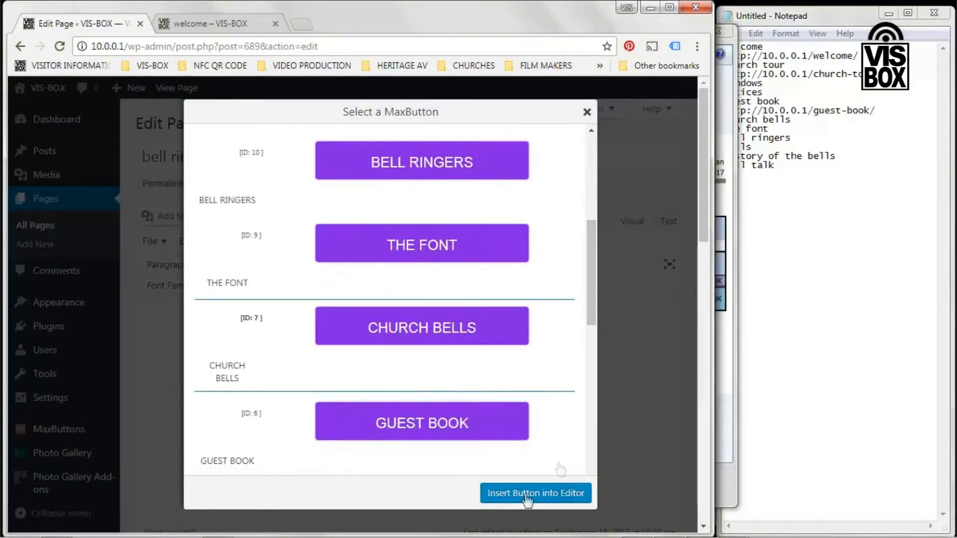
{"action": "left_click", "coordinate": [527, 493]}
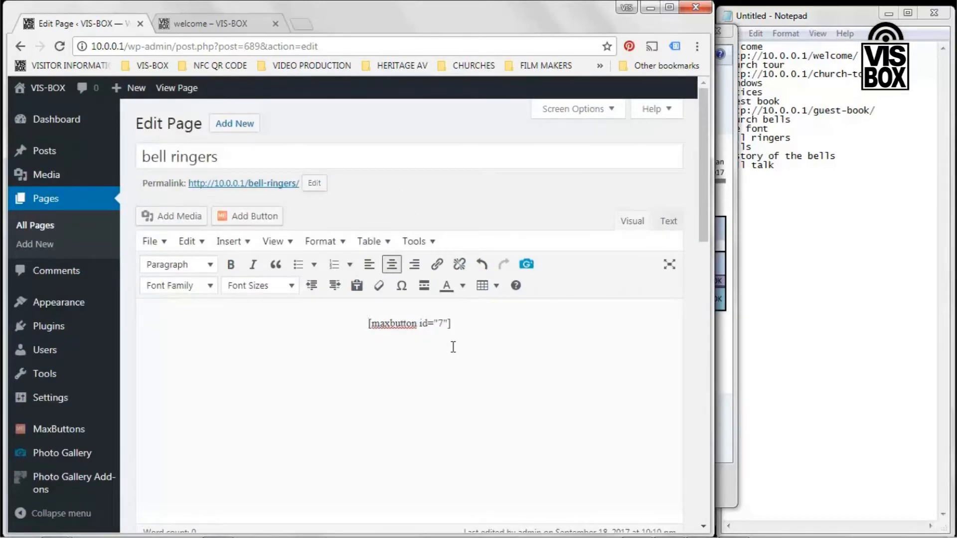
- Add an empty line above the CHURCH BELLS shortcode, update the bell ringers page and return to the page list
{"action": "key", "text": "Return"}
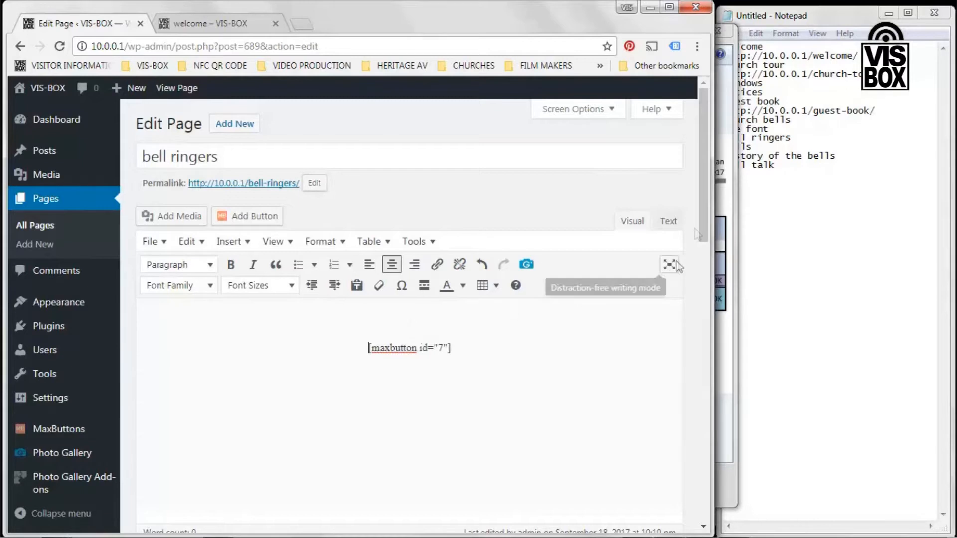
{"action": "left_click_drag", "start_coordinate": [704, 213], "coordinate": [684, 381]}
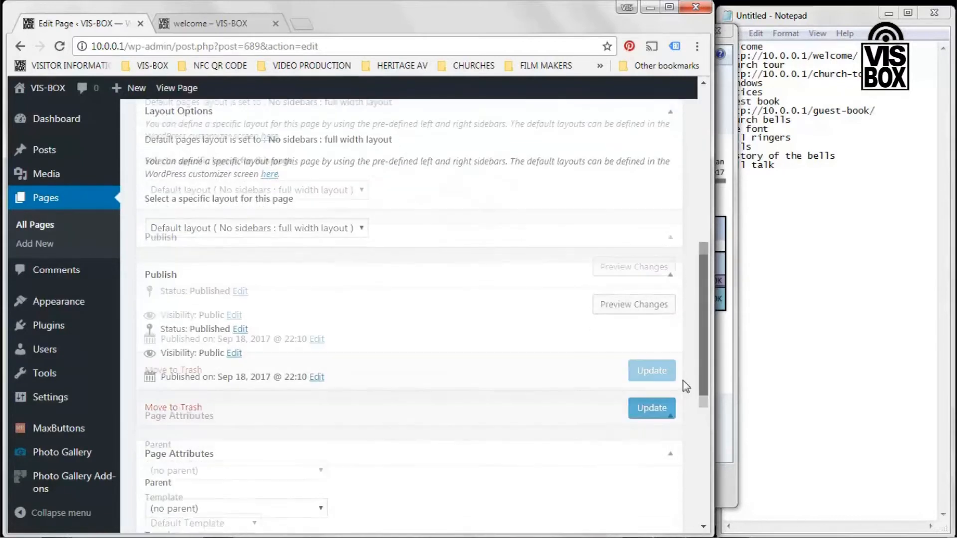
{"action": "left_click", "coordinate": [656, 369]}
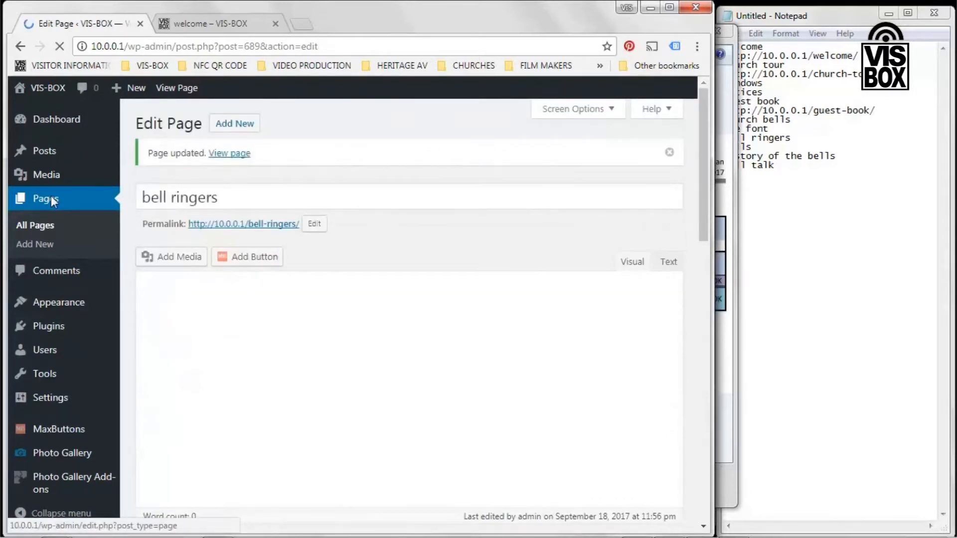
{"action": "left_click", "coordinate": [51, 198]}
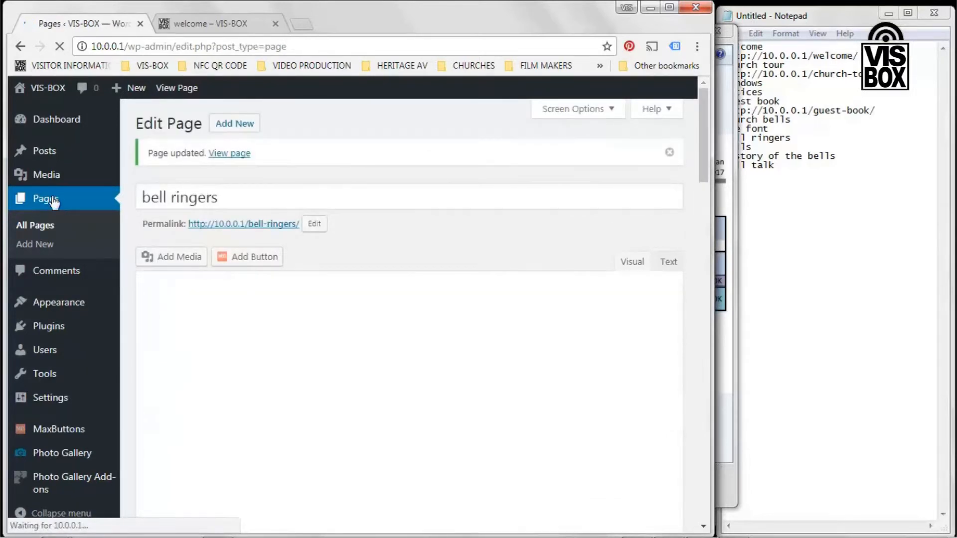
- Open the bell talk page for editing and check its place in the demonstration plan image
{"action": "left_click", "coordinate": [183, 263]}
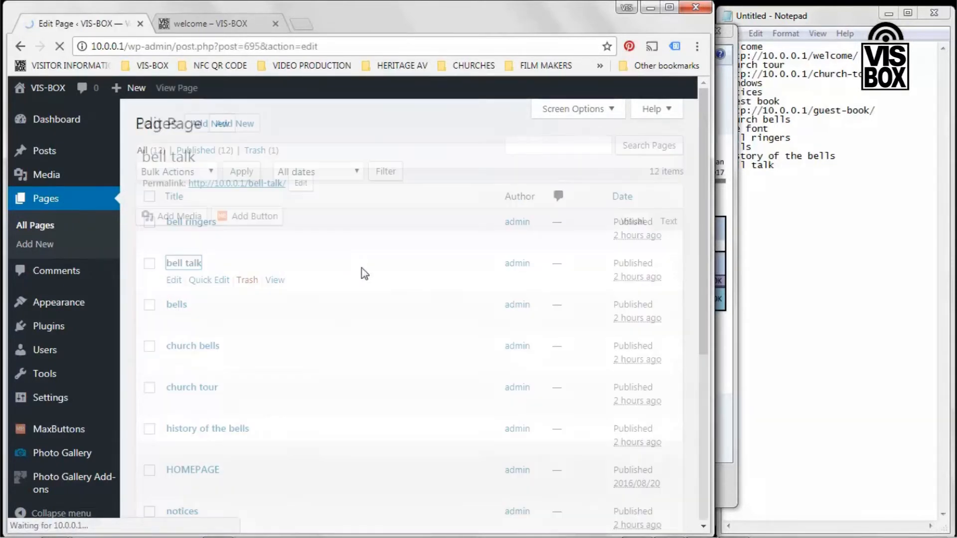
{"action": "mouse_move", "coordinate": [738, 533]}
{"action": "left_click", "coordinate": [701, 528]}
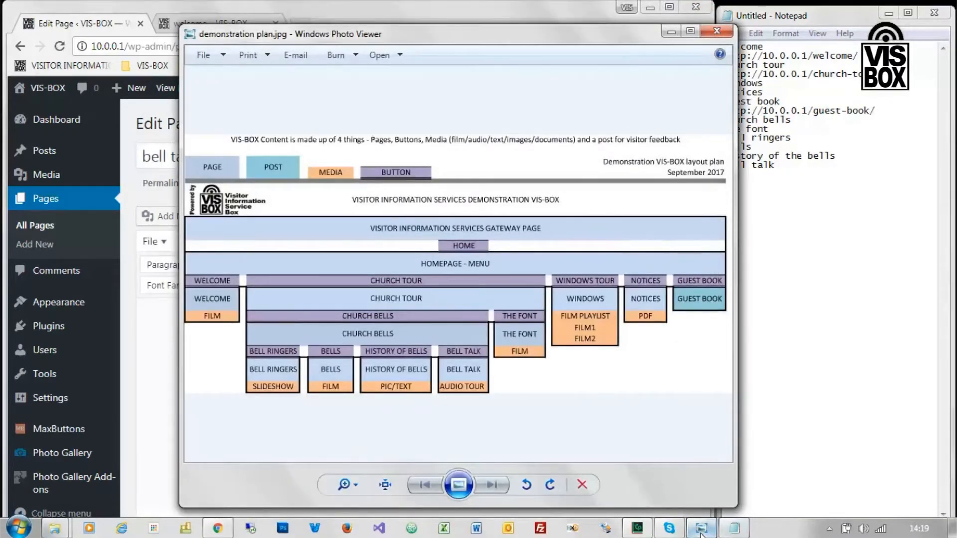
{"action": "left_click", "coordinate": [701, 529]}
- Insert the CHURCH BELLS MaxButton with centred alignment into the bell talk page's content and update the page
{"action": "left_click", "coordinate": [414, 316]}
{"action": "left_click", "coordinate": [392, 264]}
{"action": "left_click", "coordinate": [275, 218]}
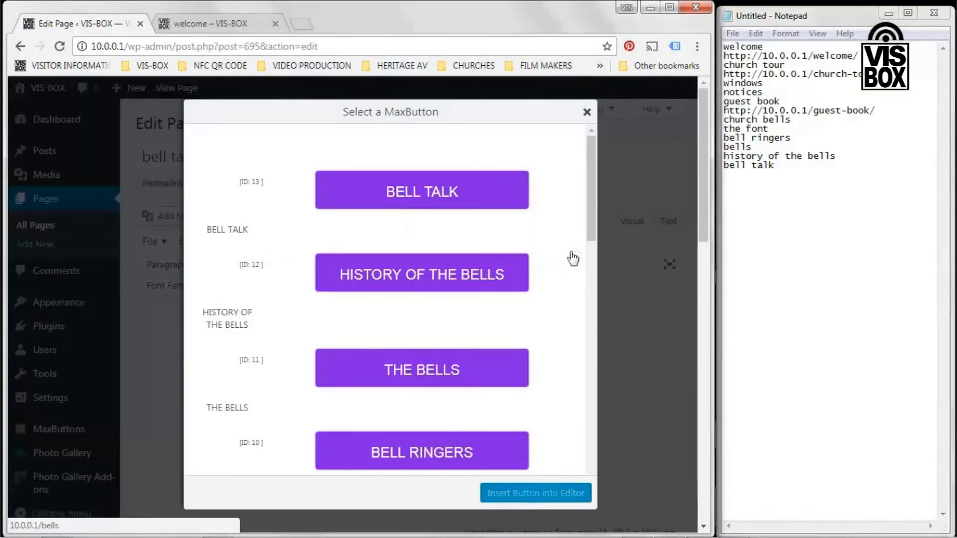
{"action": "scroll", "coordinate": [573, 349], "scroll_direction": "down", "scroll_amount": 8}
{"action": "scroll", "coordinate": [574, 364], "scroll_direction": "down", "scroll_amount": 4}
{"action": "scroll", "coordinate": [584, 357], "scroll_direction": "up", "scroll_amount": 2}
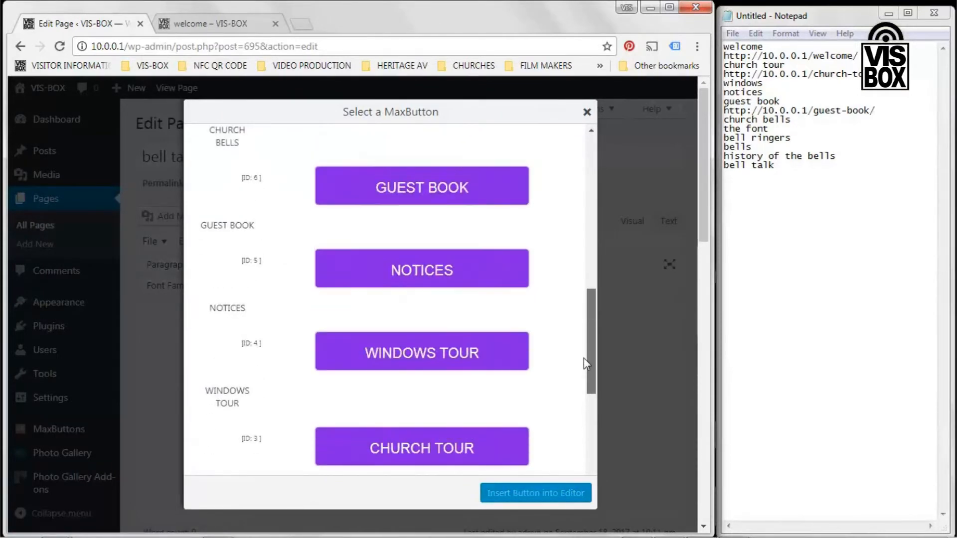
{"action": "scroll", "coordinate": [584, 358], "scroll_direction": "up", "scroll_amount": 4}
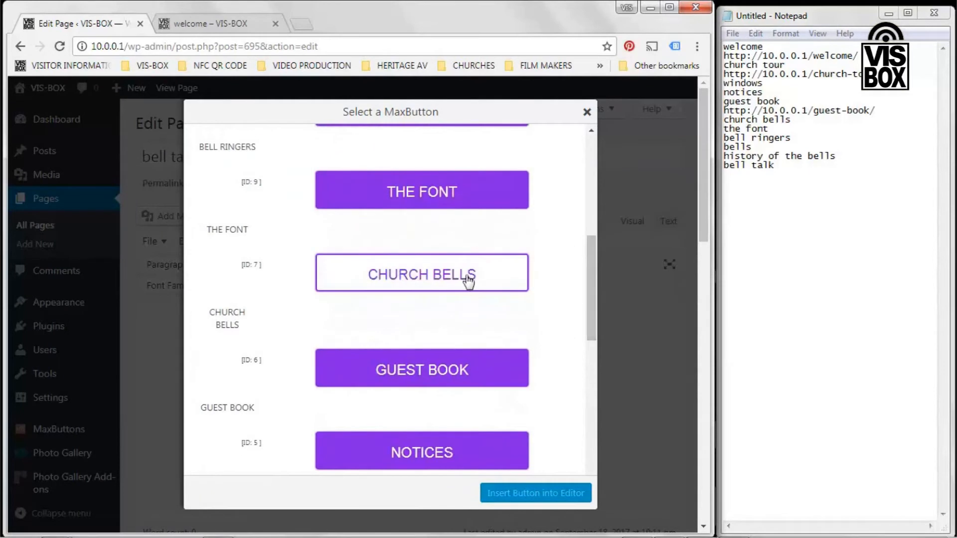
{"action": "left_click", "coordinate": [469, 282]}
{"action": "left_click", "coordinate": [529, 495]}
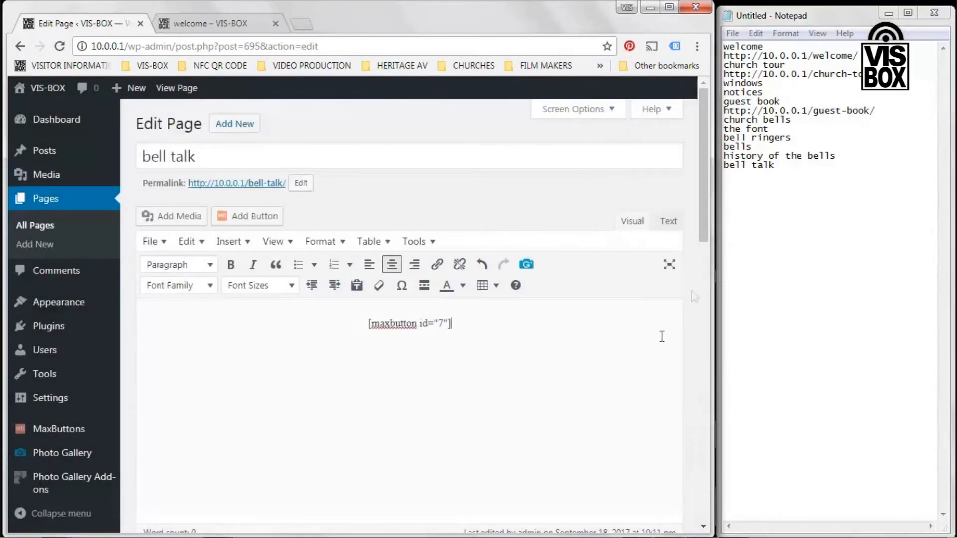
{"action": "left_click_drag", "start_coordinate": [708, 244], "coordinate": [712, 383]}
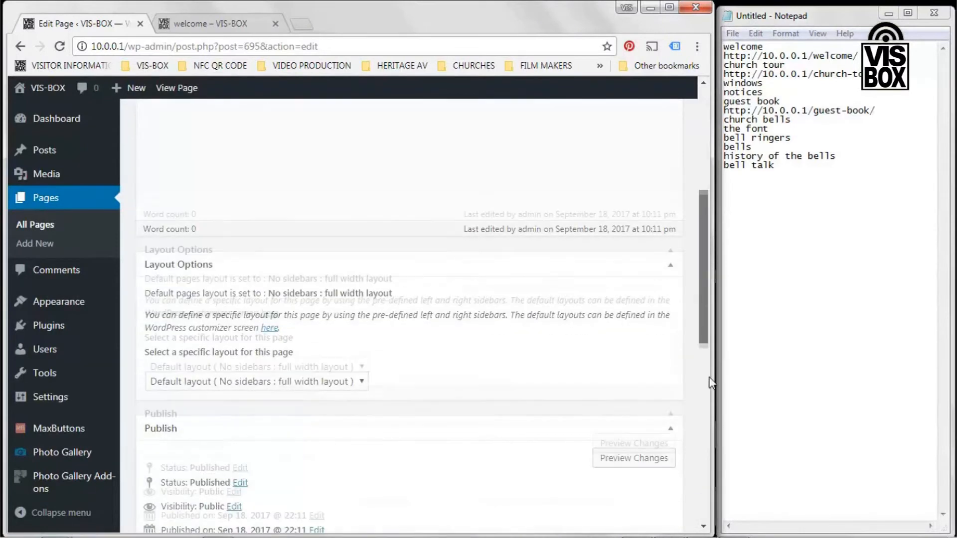
{"action": "left_click", "coordinate": [664, 424]}
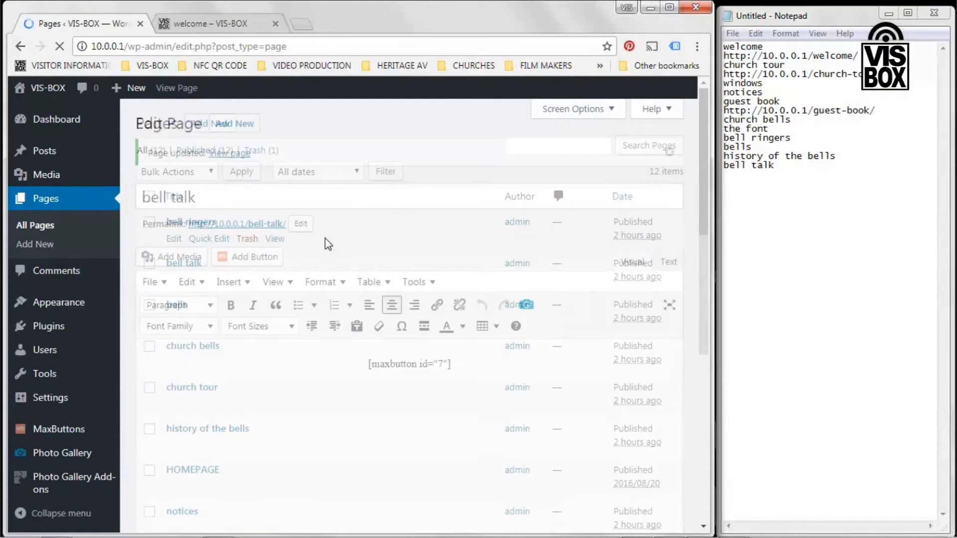
- Open the bells page for editing and look up its parent menu in the demonstration plan image
{"action": "left_click", "coordinate": [176, 305]}
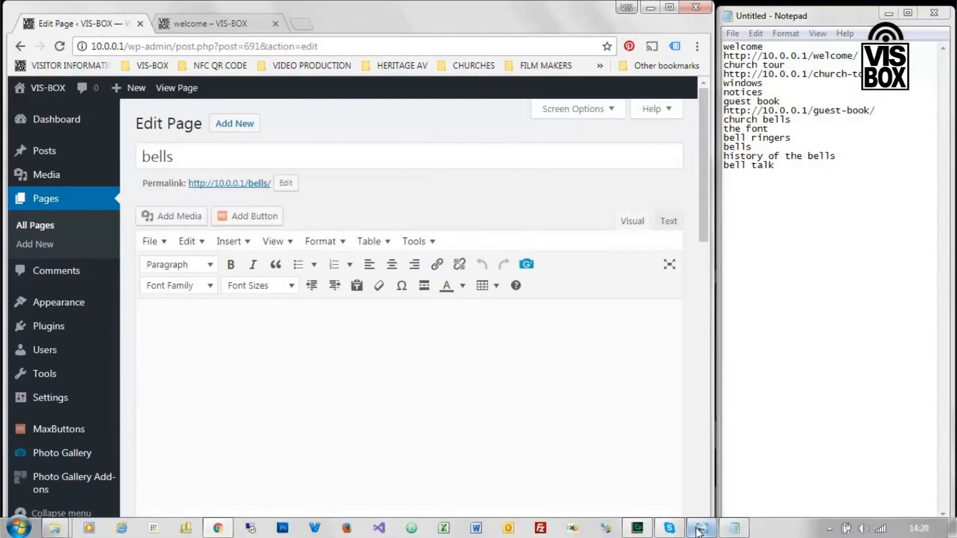
{"action": "left_click", "coordinate": [701, 530]}
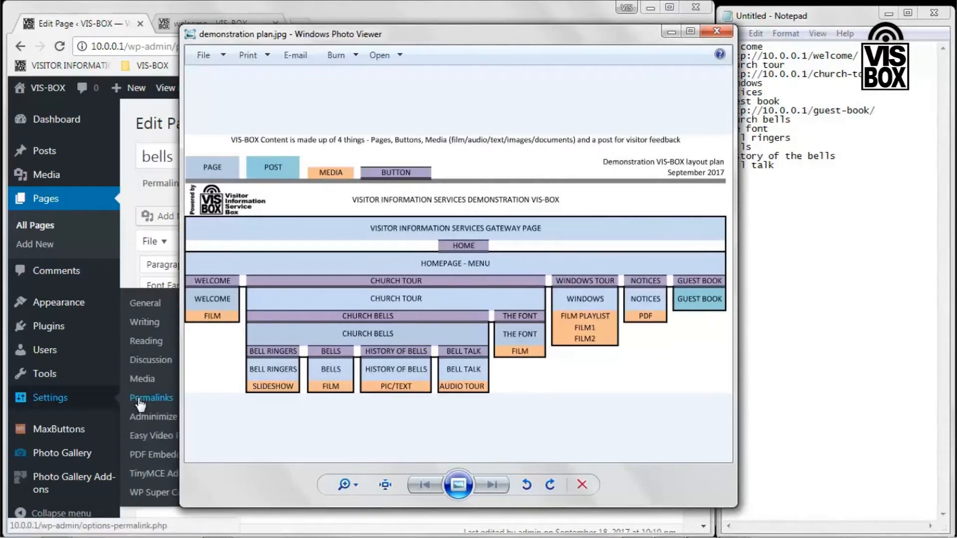
{"action": "left_click", "coordinate": [542, 524]}
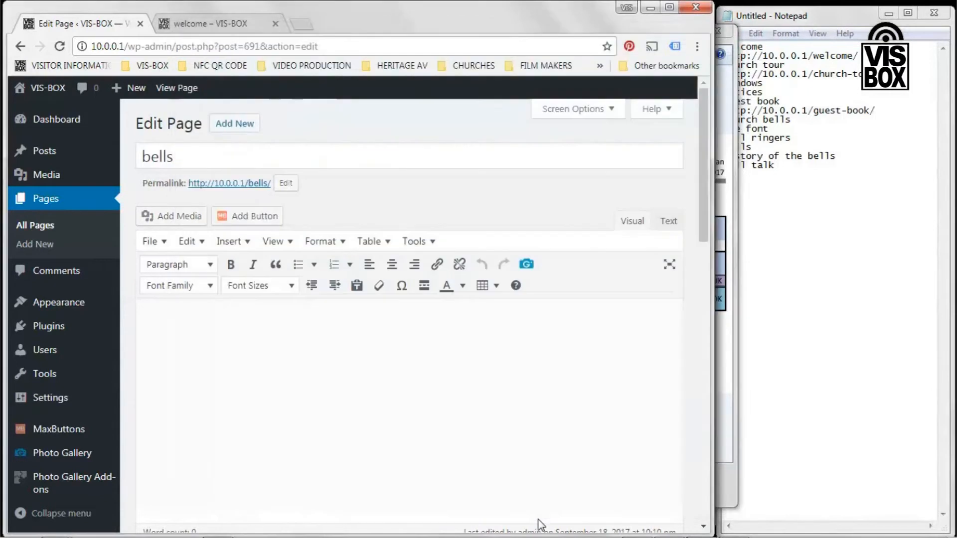
- Insert the CHURCH BELLS MaxButton with centred alignment into the bells page's content and update the page
{"action": "left_click", "coordinate": [392, 265]}
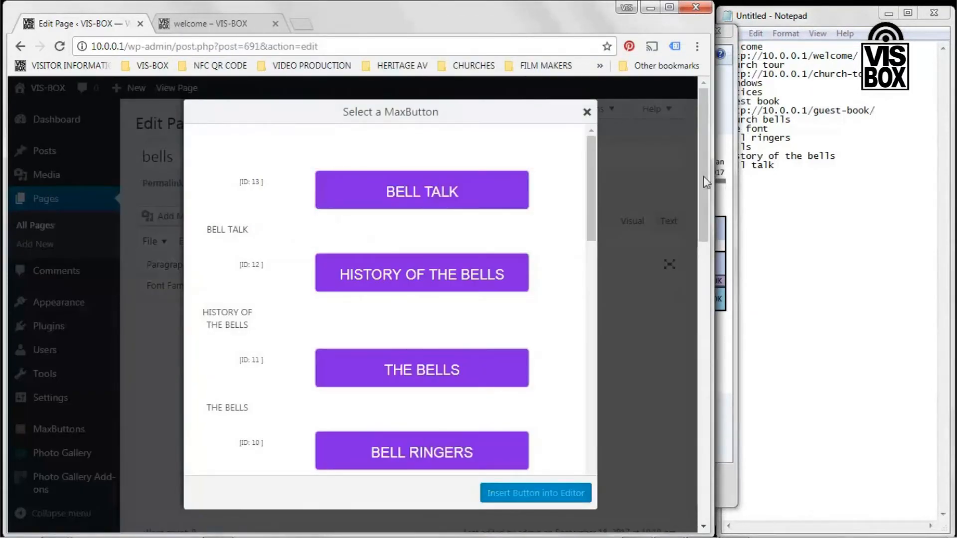
{"action": "left_click_drag", "start_coordinate": [703, 177], "coordinate": [685, 312]}
{"action": "left_click_drag", "start_coordinate": [587, 211], "coordinate": [581, 324]}
{"action": "left_click", "coordinate": [500, 260]}
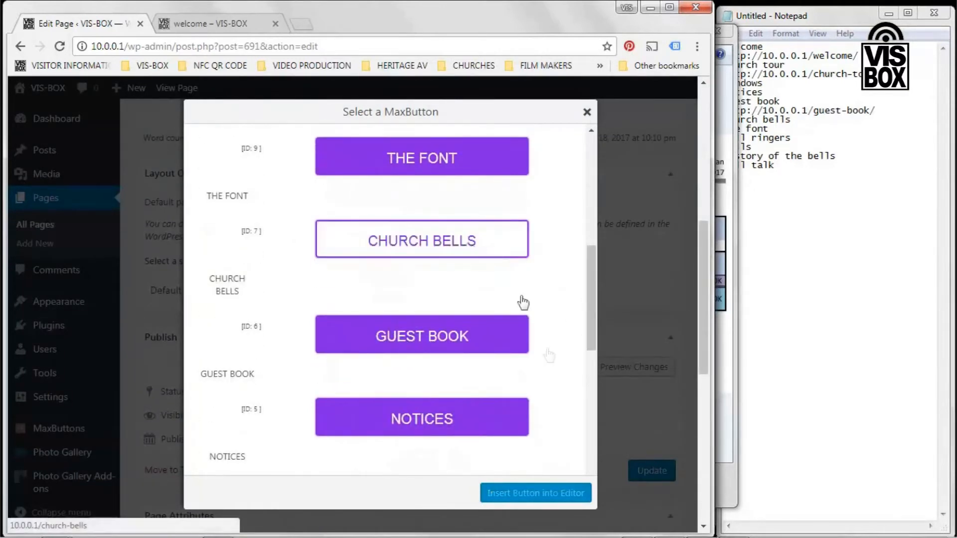
{"action": "left_click", "coordinate": [545, 494]}
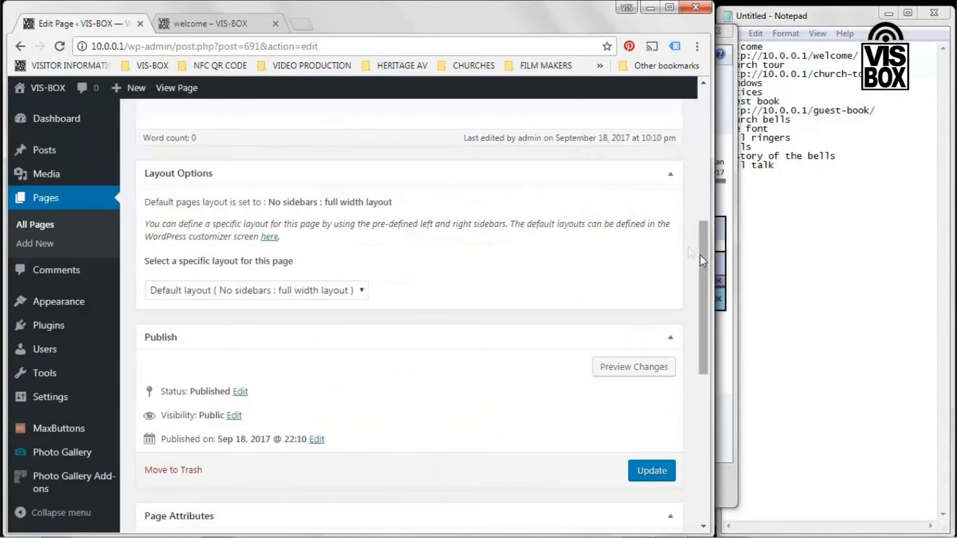
{"action": "left_click_drag", "start_coordinate": [701, 241], "coordinate": [691, 301]}
{"action": "scroll", "coordinate": [673, 349], "scroll_direction": "down", "scroll_amount": 2}
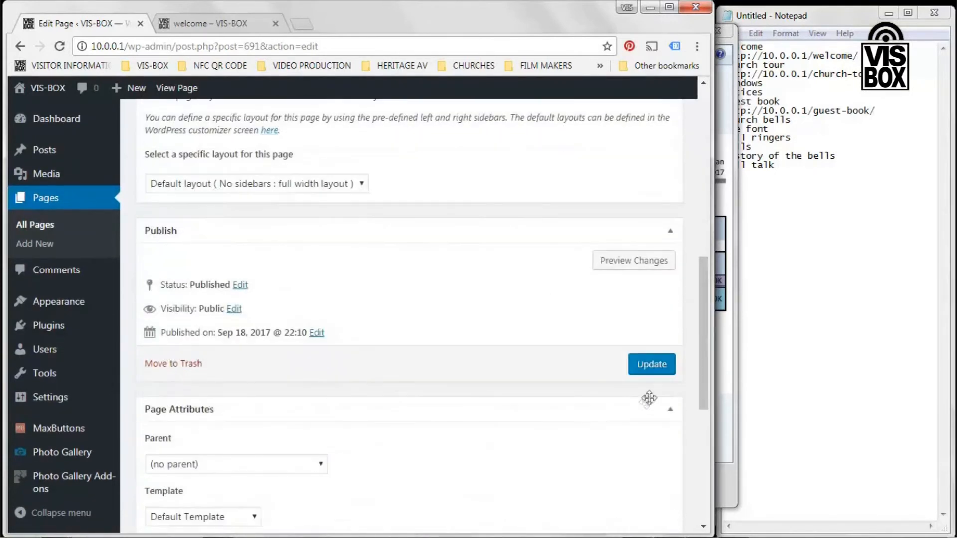
{"action": "left_click", "coordinate": [661, 367]}
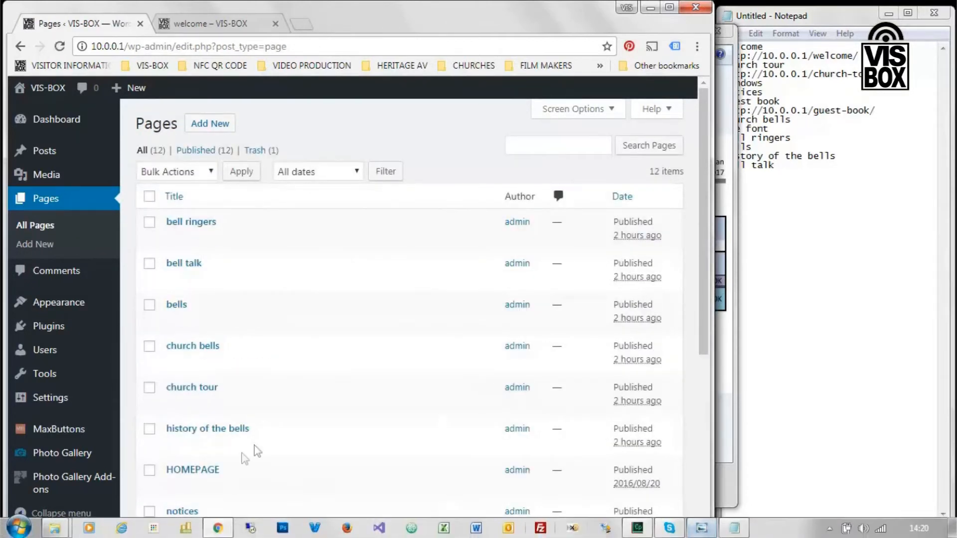
- Open the history of the bells page, insert a centred CHURCH BELLS MaxButton in its content and update the page
{"action": "left_click", "coordinate": [235, 430]}
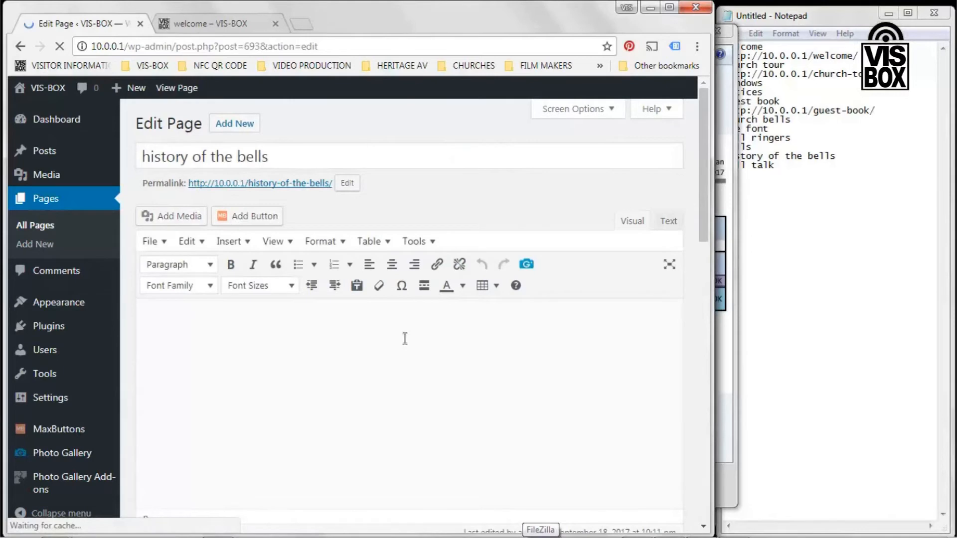
{"action": "left_click", "coordinate": [429, 320]}
{"action": "left_click", "coordinate": [391, 264]}
{"action": "left_click", "coordinate": [250, 219]}
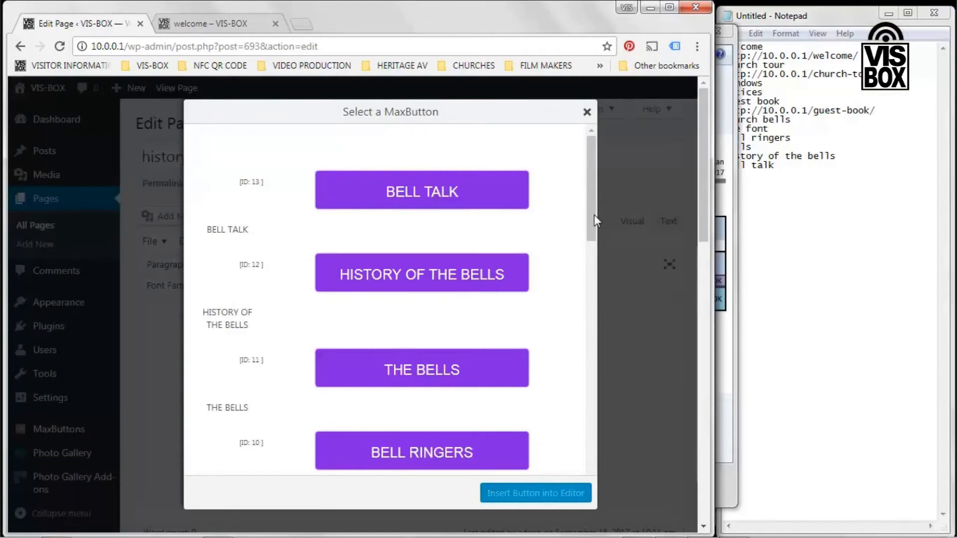
{"action": "left_click_drag", "start_coordinate": [593, 215], "coordinate": [587, 309]}
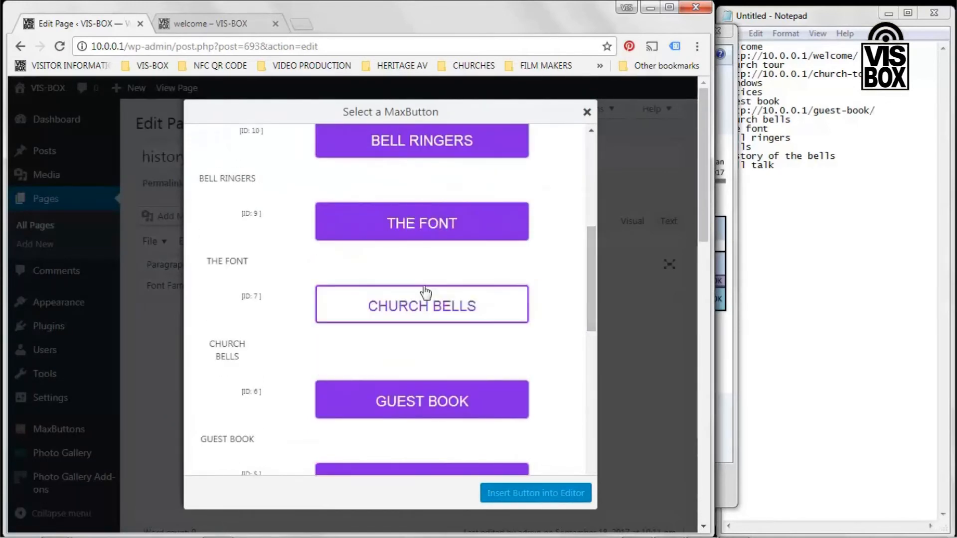
{"action": "left_click", "coordinate": [419, 303]}
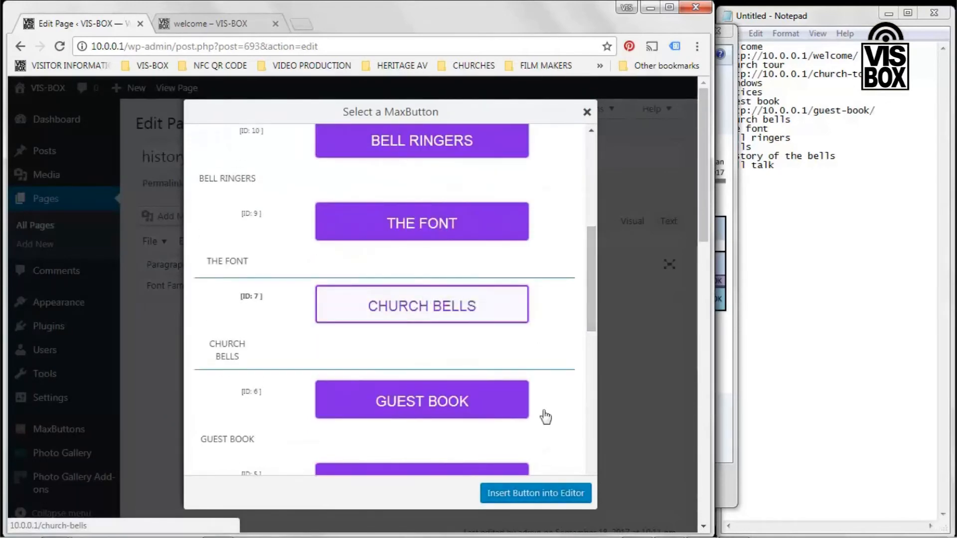
{"action": "left_click", "coordinate": [530, 493]}
{"action": "left_click_drag", "start_coordinate": [701, 229], "coordinate": [689, 358]}
{"action": "left_click", "coordinate": [656, 480]}
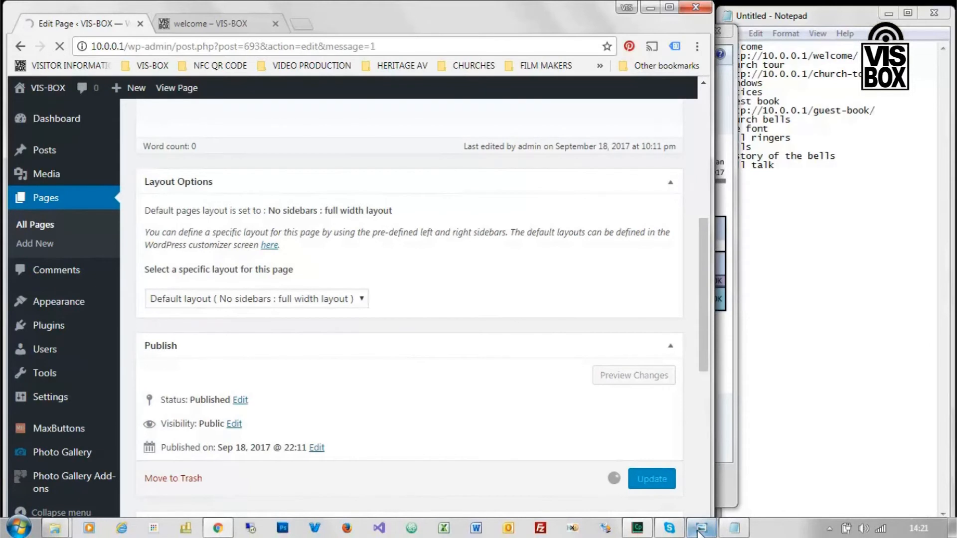
- Check the bell pages in the demonstration plan image and update the history of the bells page again
{"action": "left_click", "coordinate": [700, 528]}
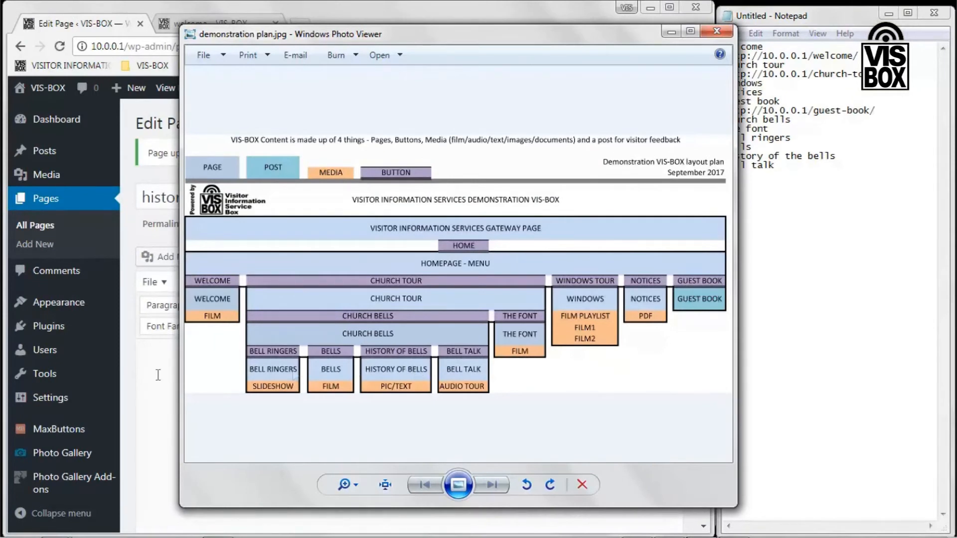
{"action": "left_click", "coordinate": [606, 520]}
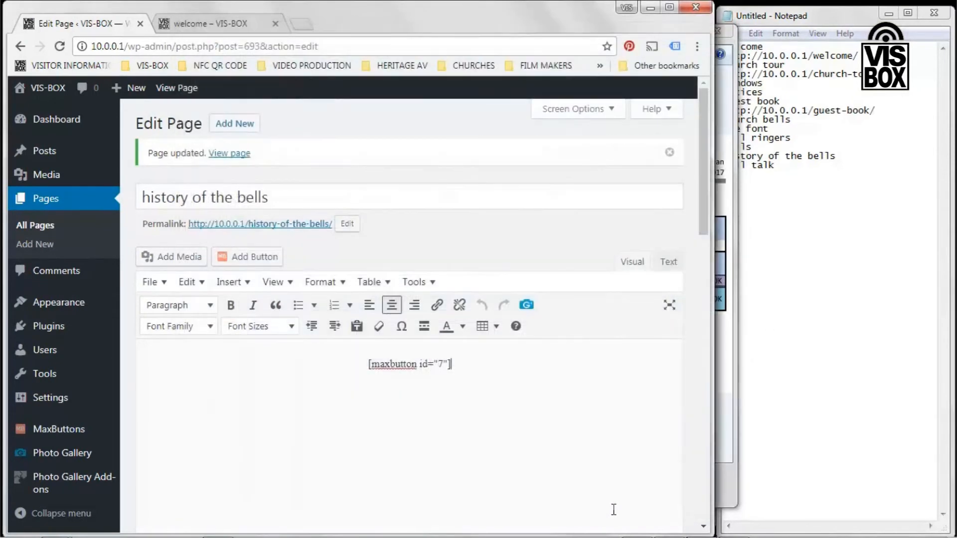
{"action": "left_click_drag", "start_coordinate": [706, 229], "coordinate": [657, 406]}
{"action": "left_click", "coordinate": [643, 442]}
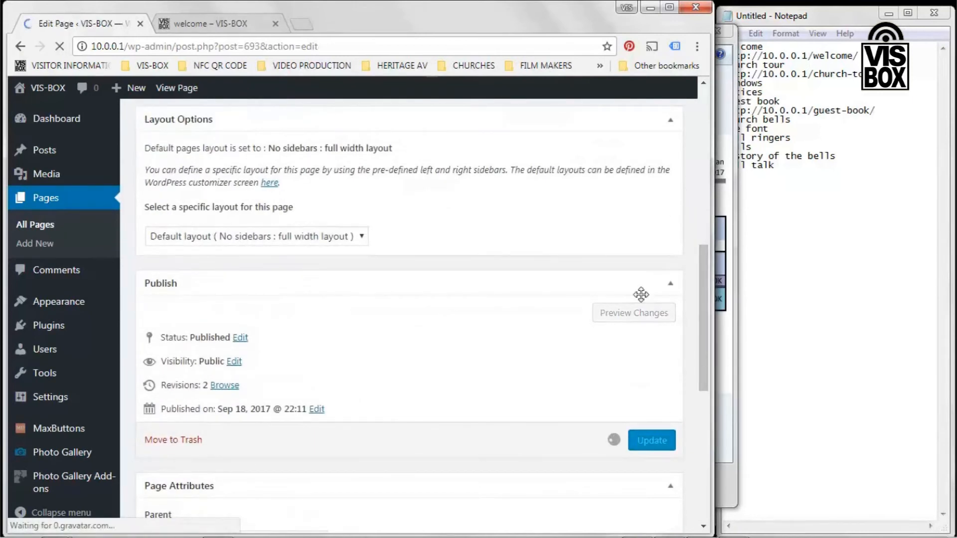
- Reload the live welcome page and test the HOME, WELCOME and CHURCH TOUR buttons by following their links
{"action": "left_click", "coordinate": [222, 25]}
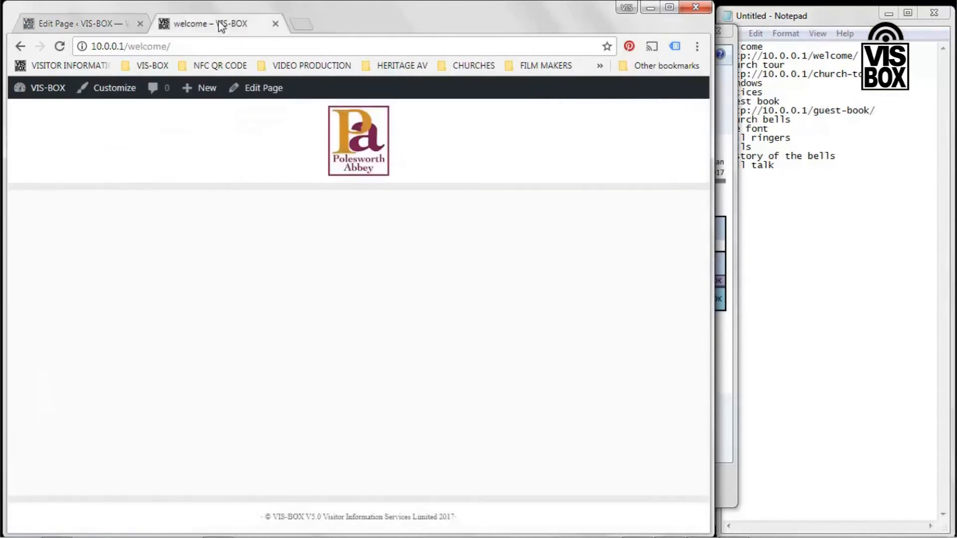
{"action": "left_click", "coordinate": [58, 47]}
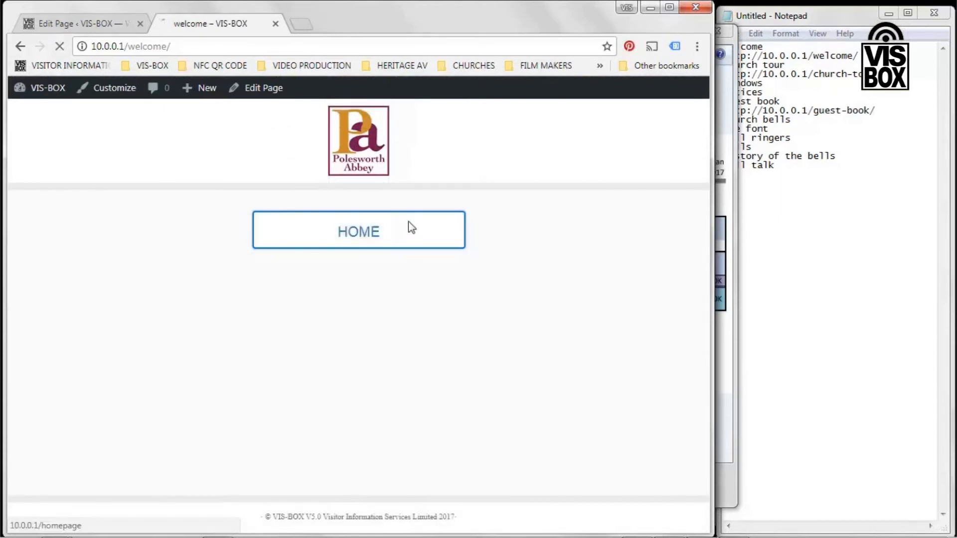
{"action": "left_click", "coordinate": [408, 223]}
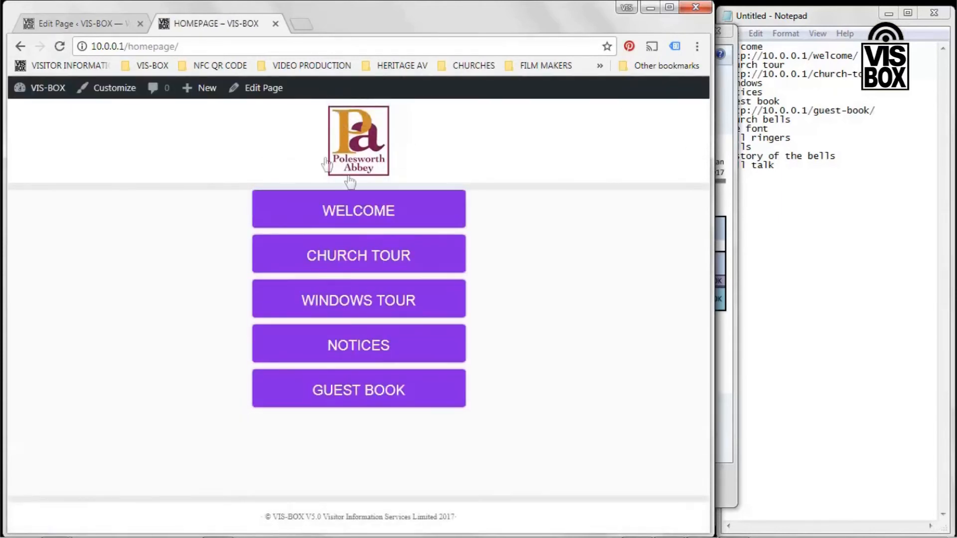
{"action": "left_click", "coordinate": [357, 204]}
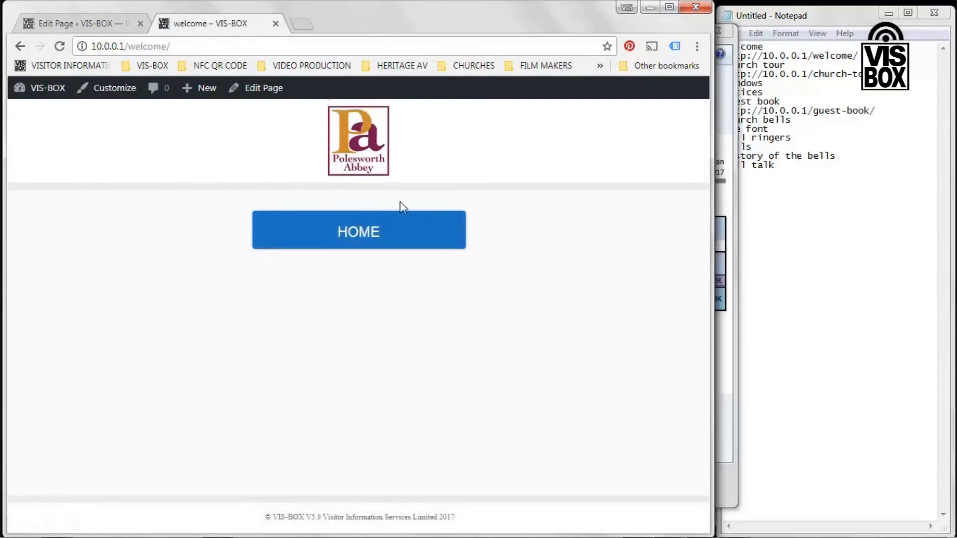
{"action": "left_click", "coordinate": [367, 231]}
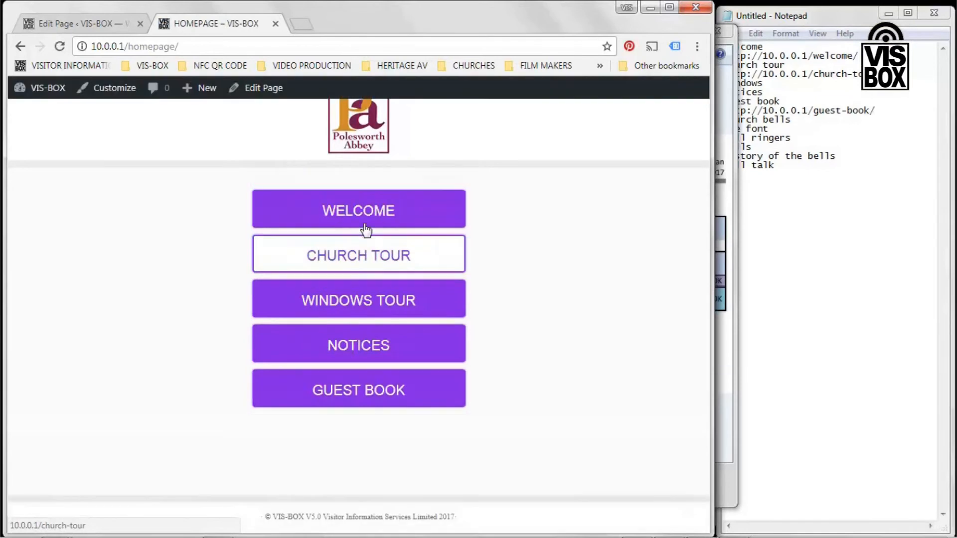
{"action": "left_click", "coordinate": [379, 260]}
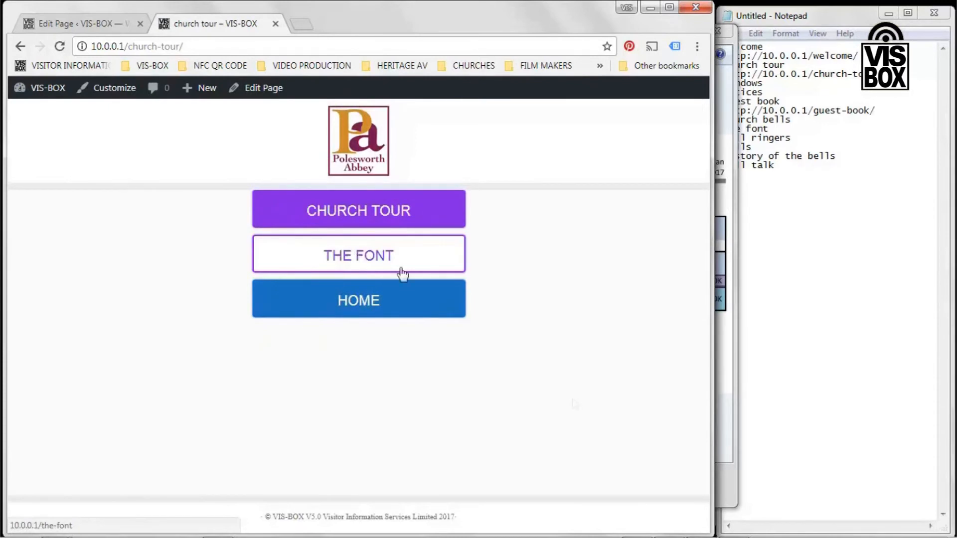
- Check the church tour branch in the demonstration plan image, open the church tour page for editing and compare it with the live page
{"action": "left_click", "coordinate": [701, 528]}
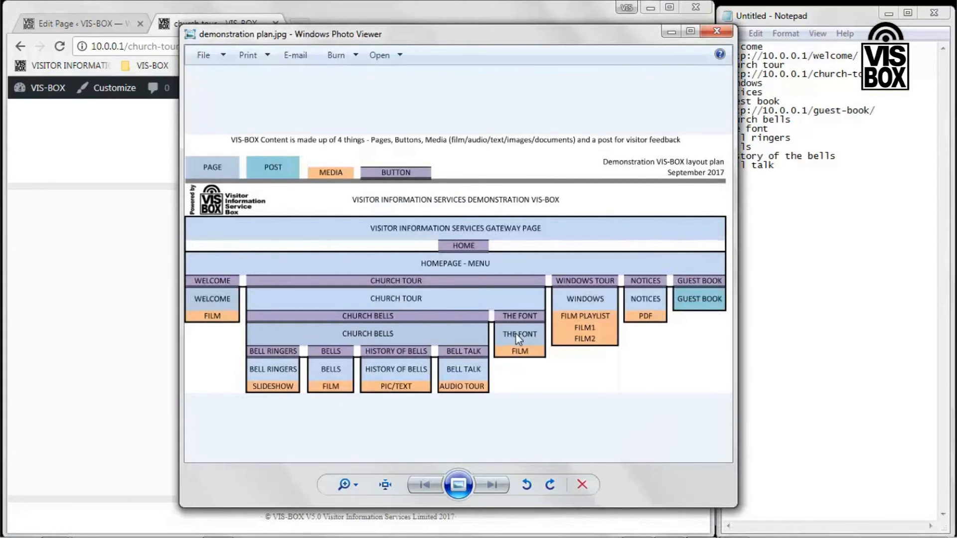
{"action": "left_click", "coordinate": [147, 294]}
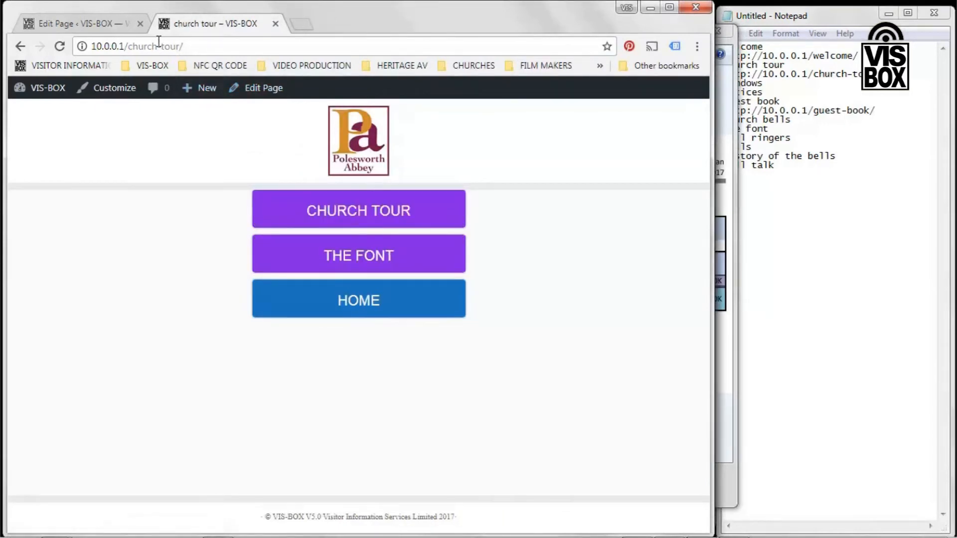
{"action": "left_click", "coordinate": [107, 28]}
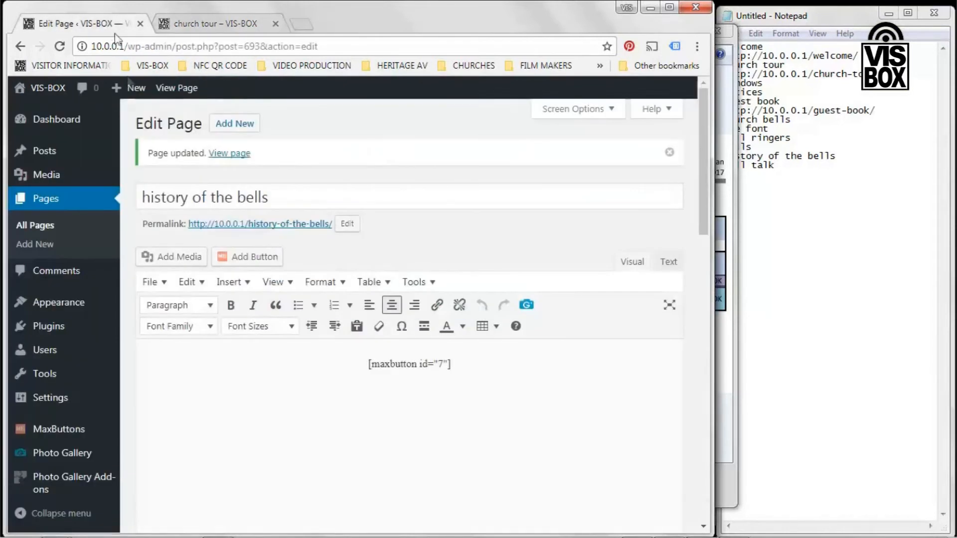
{"action": "left_click", "coordinate": [44, 229]}
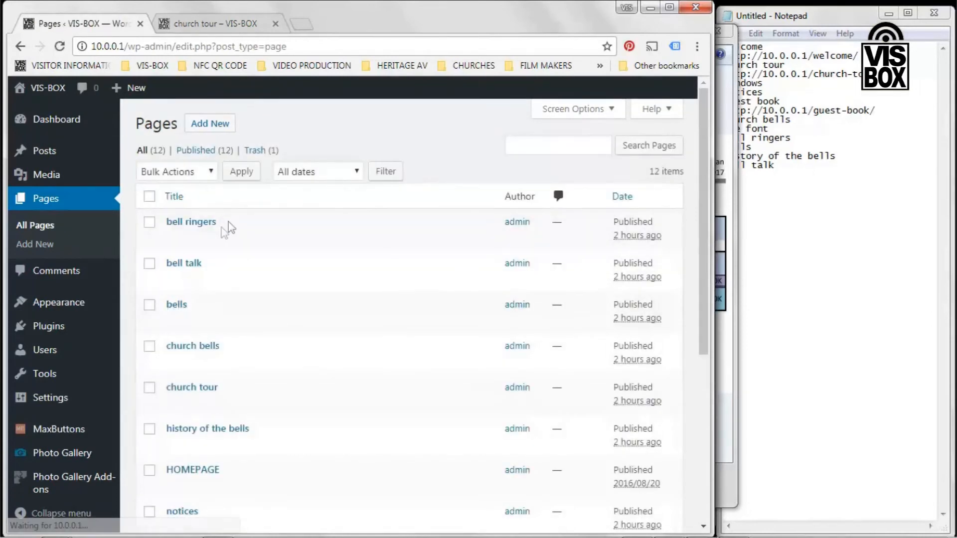
{"action": "scroll", "coordinate": [262, 356], "scroll_direction": "down", "scroll_amount": 2}
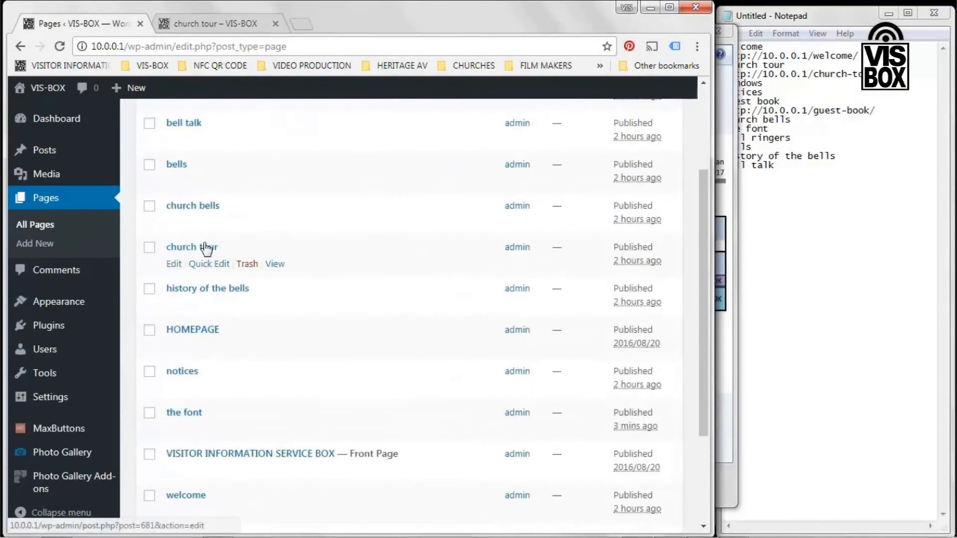
{"action": "left_click", "coordinate": [204, 247]}
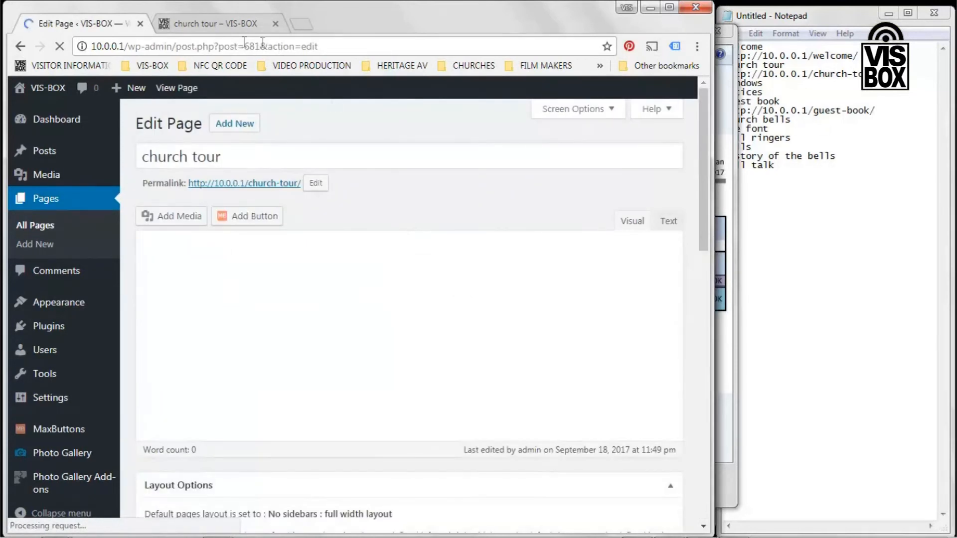
{"action": "left_click", "coordinate": [199, 23]}
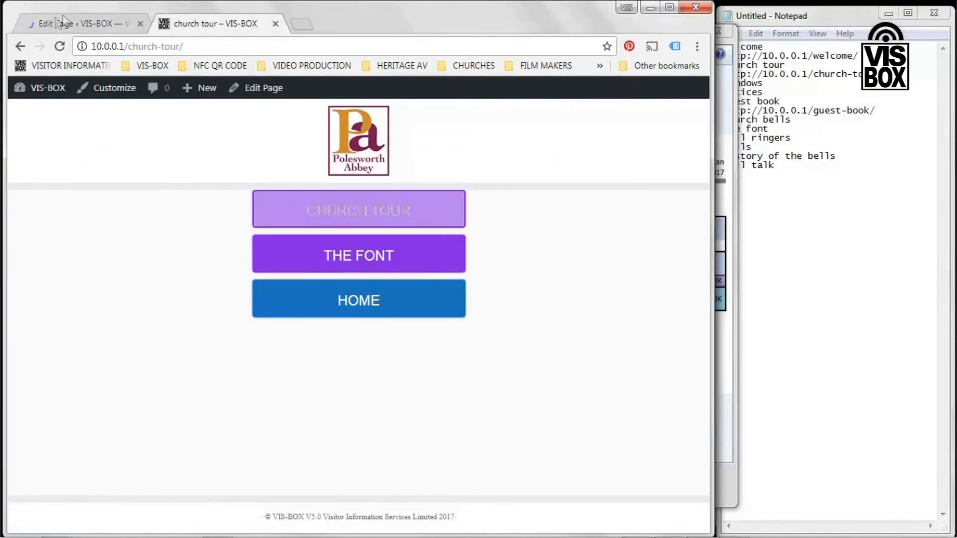
{"action": "left_click", "coordinate": [73, 20]}
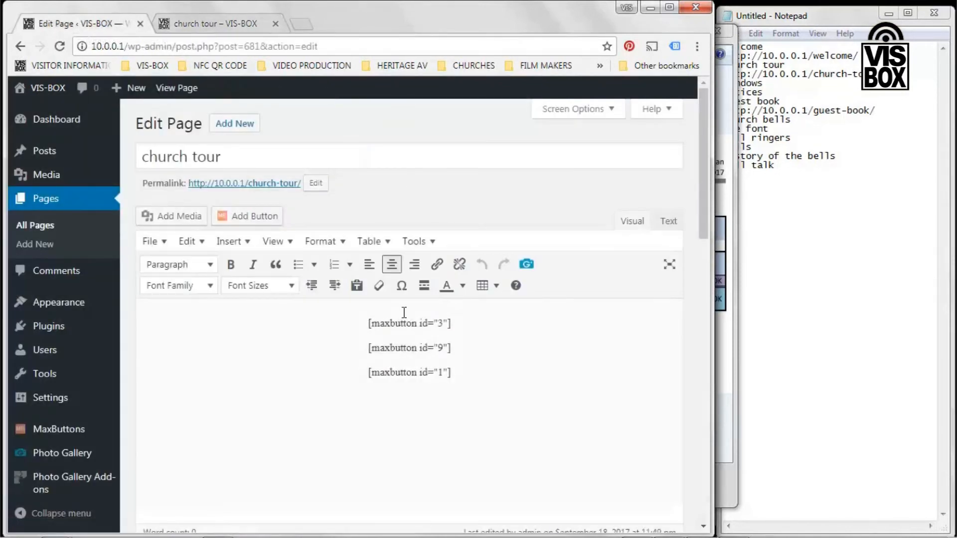
- Replace the first MaxButton in the church tour page's content with the CHURCH BELLS button and update the page
{"action": "left_click_drag", "start_coordinate": [451, 325], "coordinate": [364, 325]}
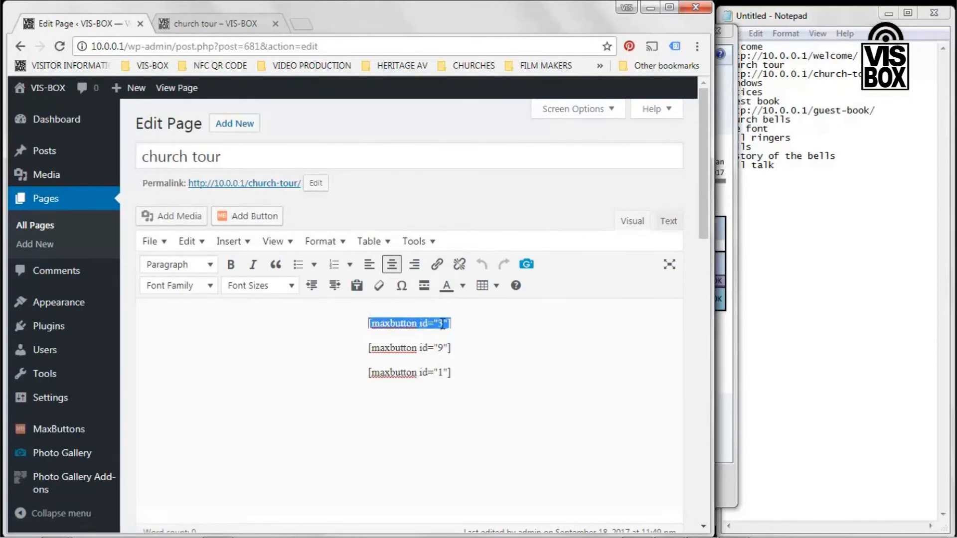
{"action": "left_click", "coordinate": [236, 219]}
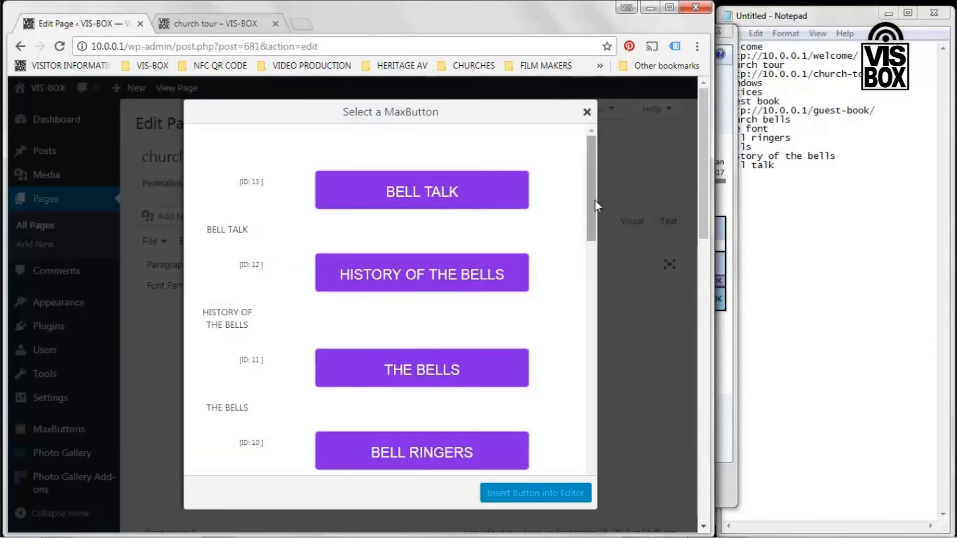
{"action": "left_click_drag", "start_coordinate": [590, 205], "coordinate": [591, 302]}
{"action": "left_click", "coordinate": [492, 309]}
{"action": "left_click", "coordinate": [537, 494]}
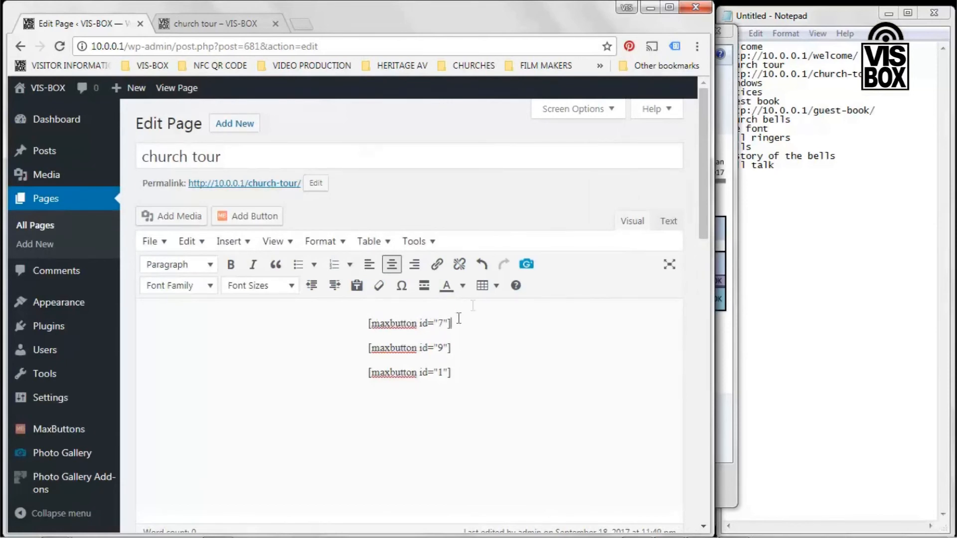
{"action": "left_click_drag", "start_coordinate": [701, 187], "coordinate": [694, 374]}
{"action": "left_click", "coordinate": [657, 333]}
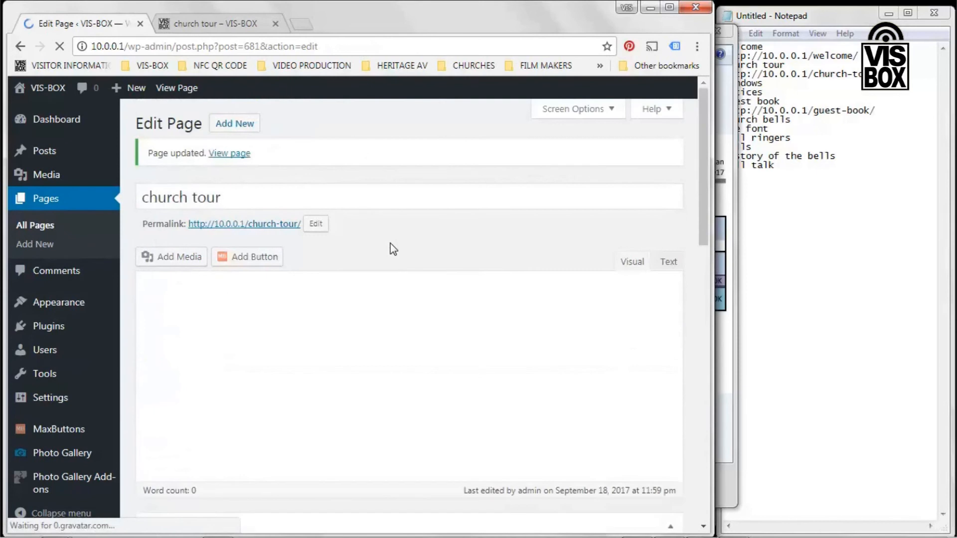
- Reload the live church tour page and test the THE FONT button and the CHURCH TOUR button leading back
{"action": "left_click", "coordinate": [265, 20]}
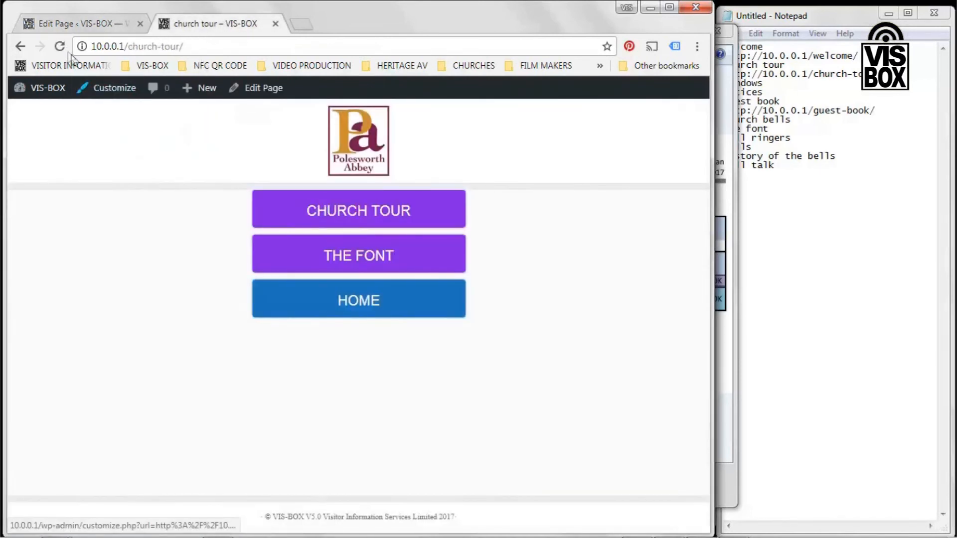
{"action": "left_click", "coordinate": [59, 46]}
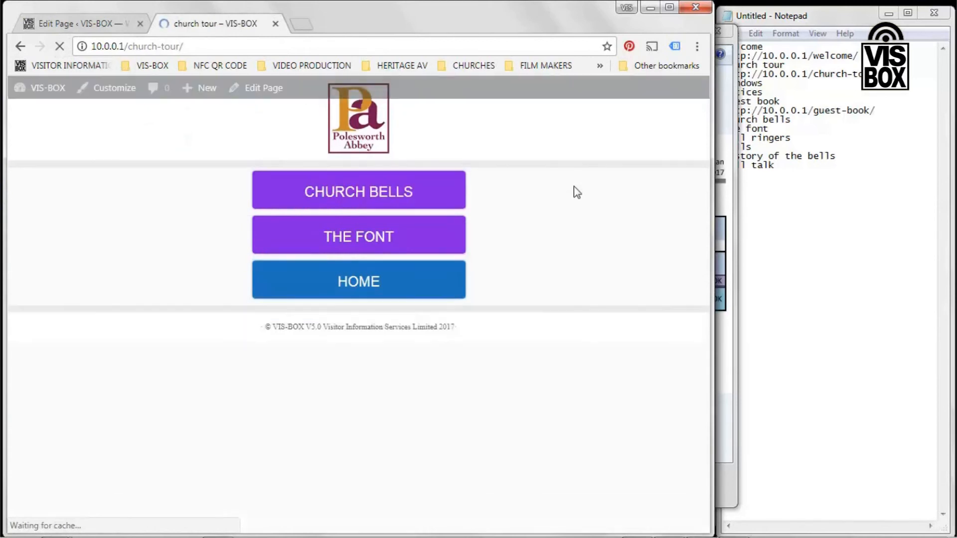
{"action": "left_click", "coordinate": [346, 256]}
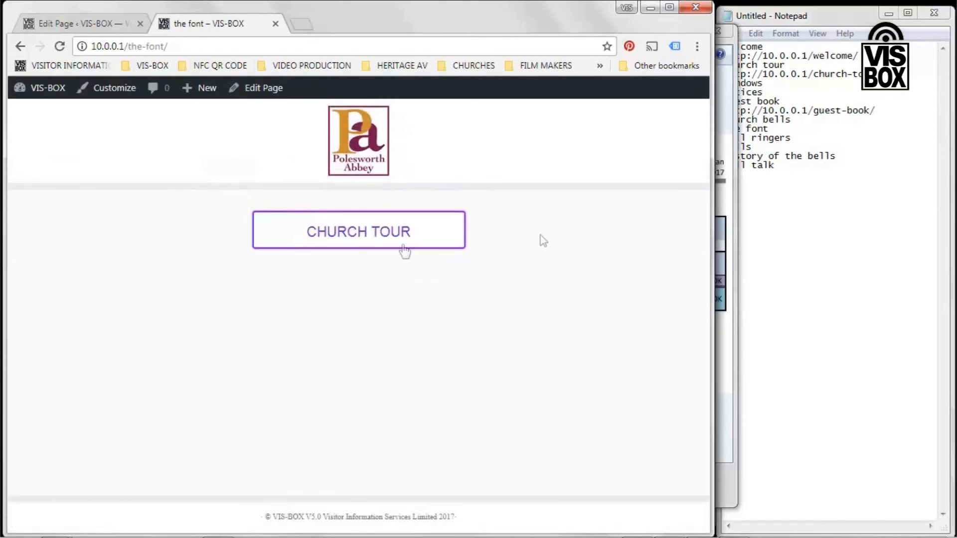
{"action": "left_click", "coordinate": [375, 239]}
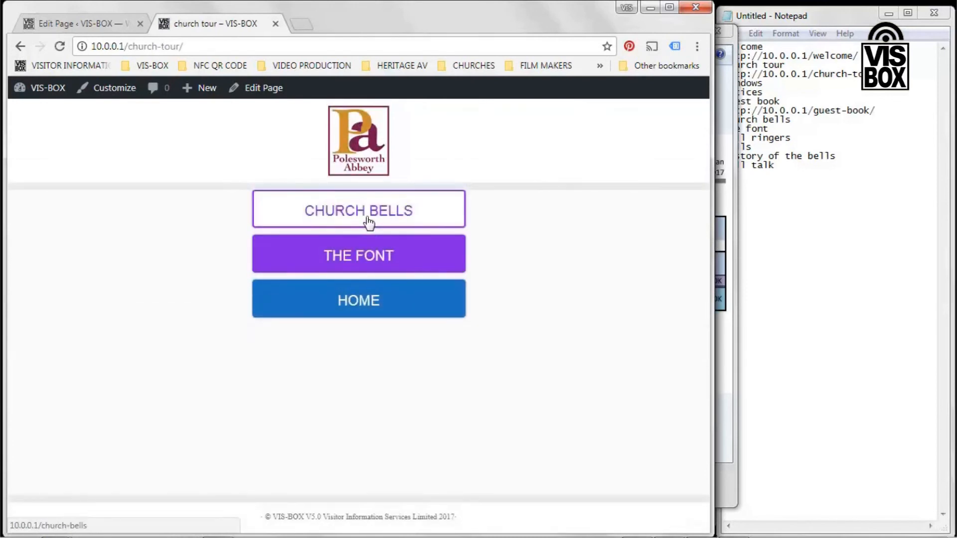
- Test the CHURCH BELLS and BELL RINGERS buttons on the live site, including the return link from the bell ringers page
{"action": "left_click", "coordinate": [370, 222]}
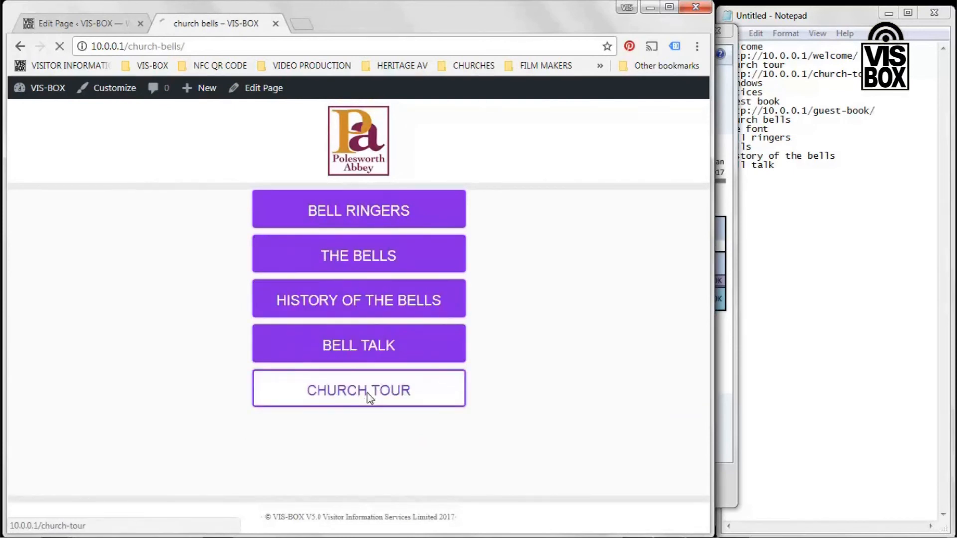
{"action": "left_click", "coordinate": [385, 212]}
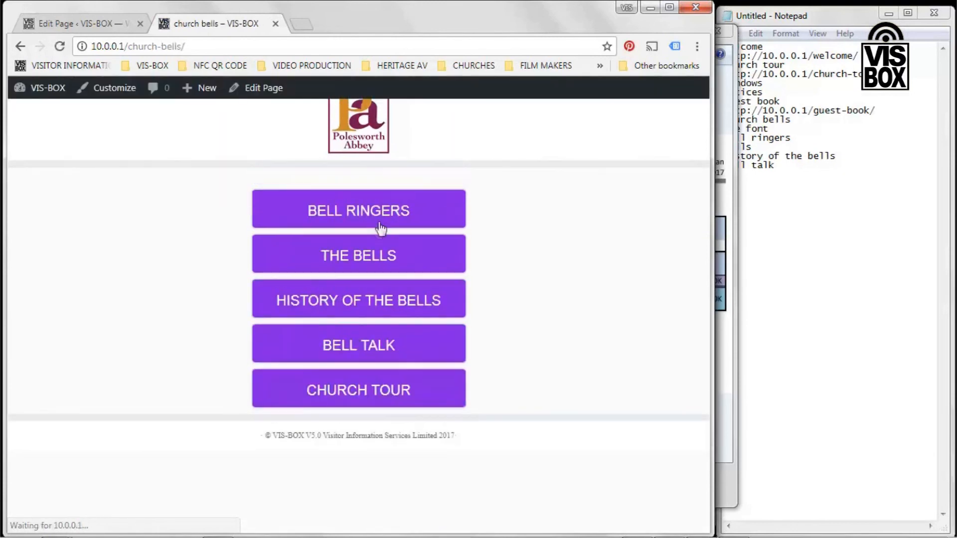
{"action": "left_click", "coordinate": [373, 208]}
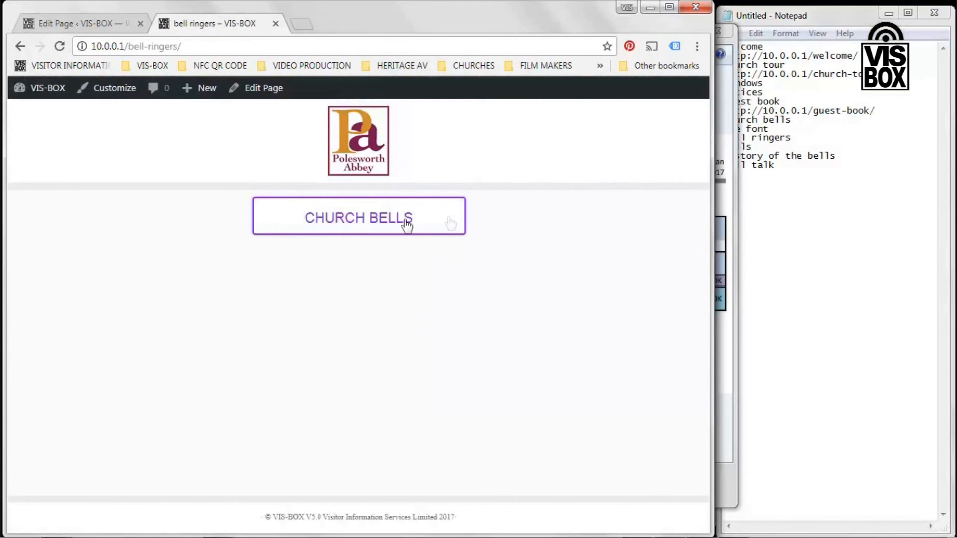
{"action": "left_click", "coordinate": [374, 218]}
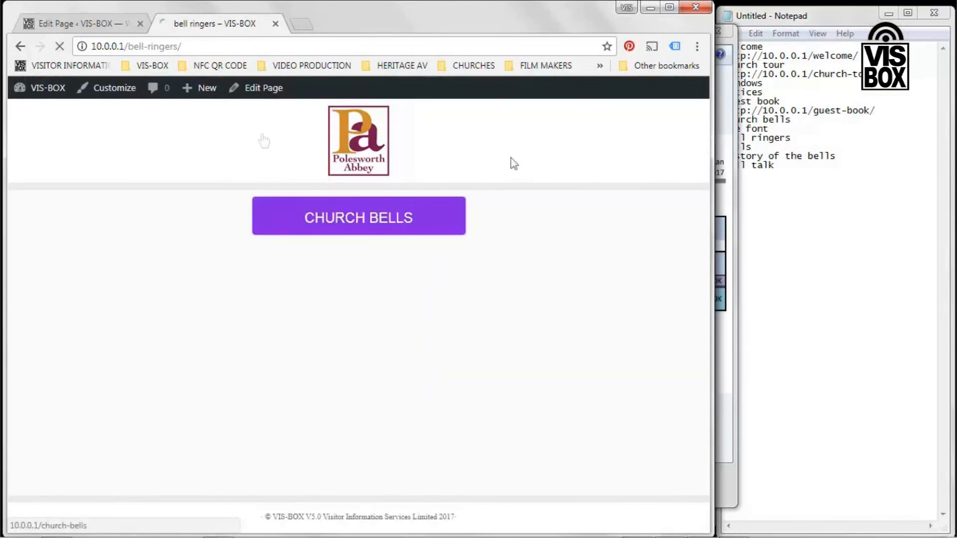